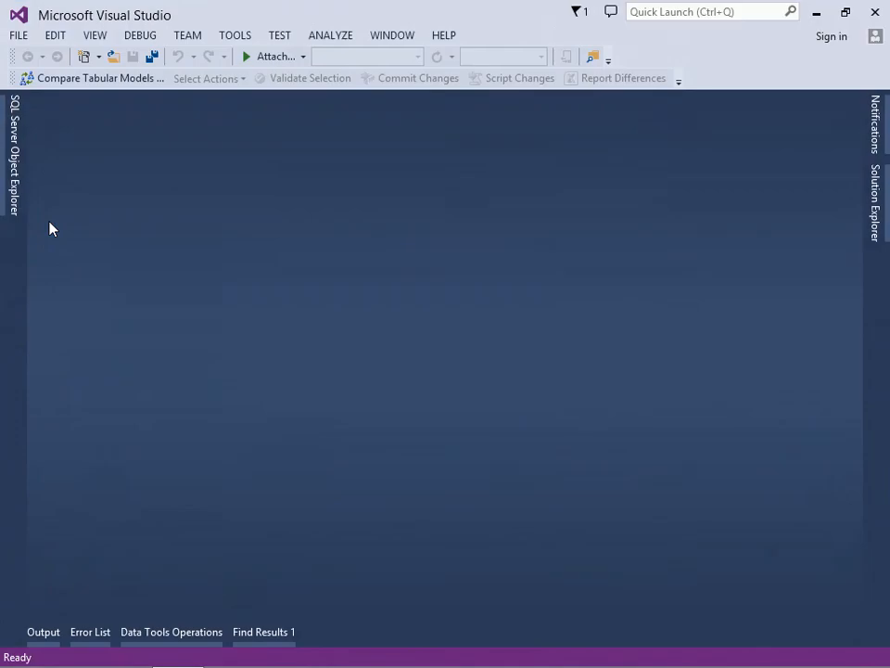
# Open the AdventureWorksDW2014 solution from the StartChapter05 folder inside C:\SSAS
pyautogui.click(20, 39)
pyautogui.moveTo(78, 79)
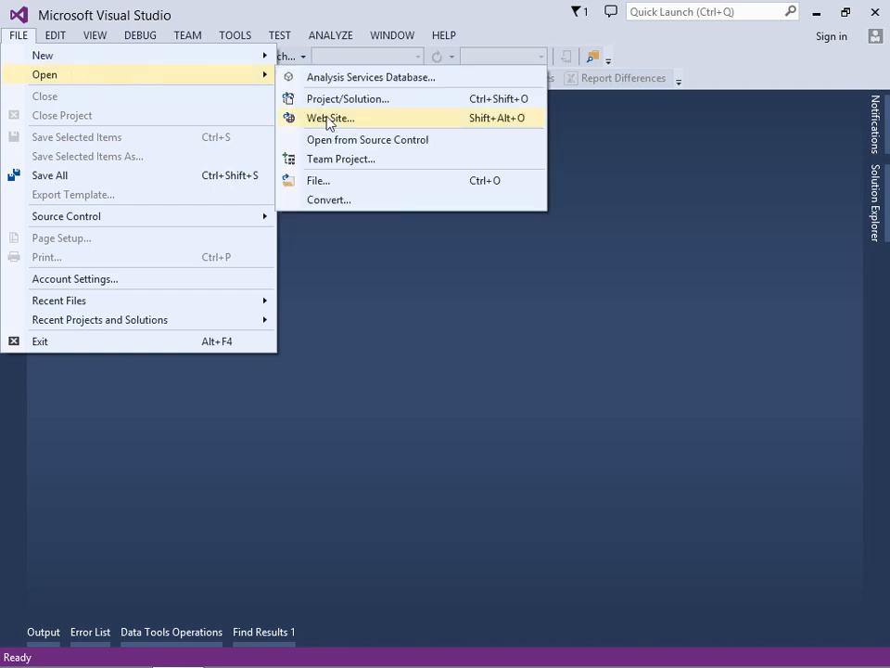
pyautogui.click(394, 100)
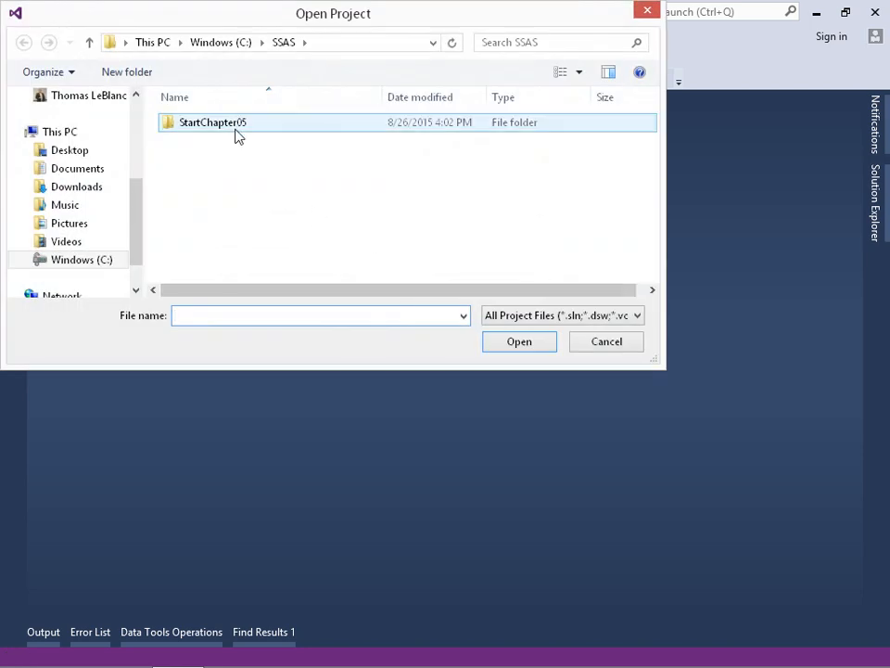
pyautogui.doubleClick(233, 131)
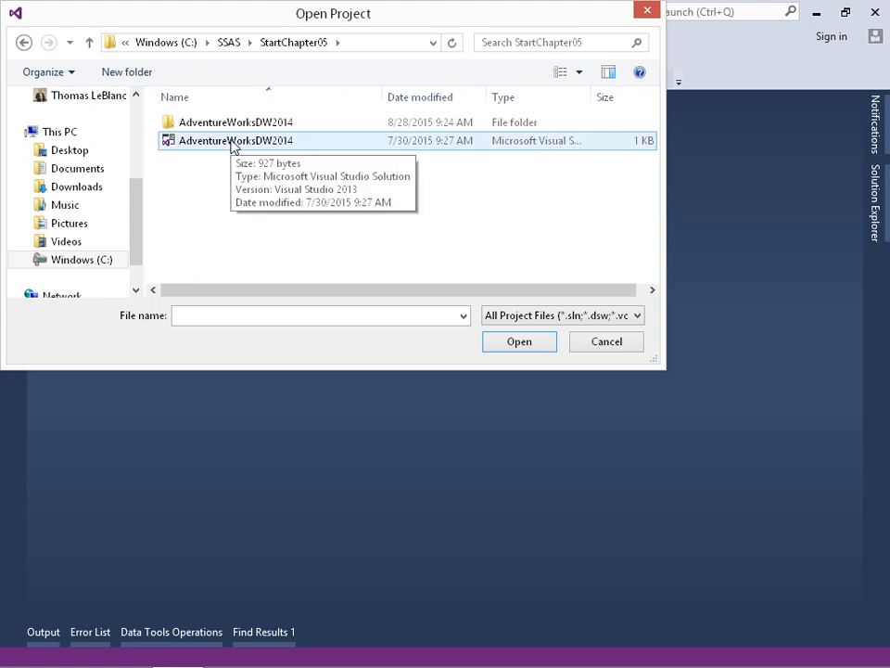
pyautogui.doubleClick(232, 141)
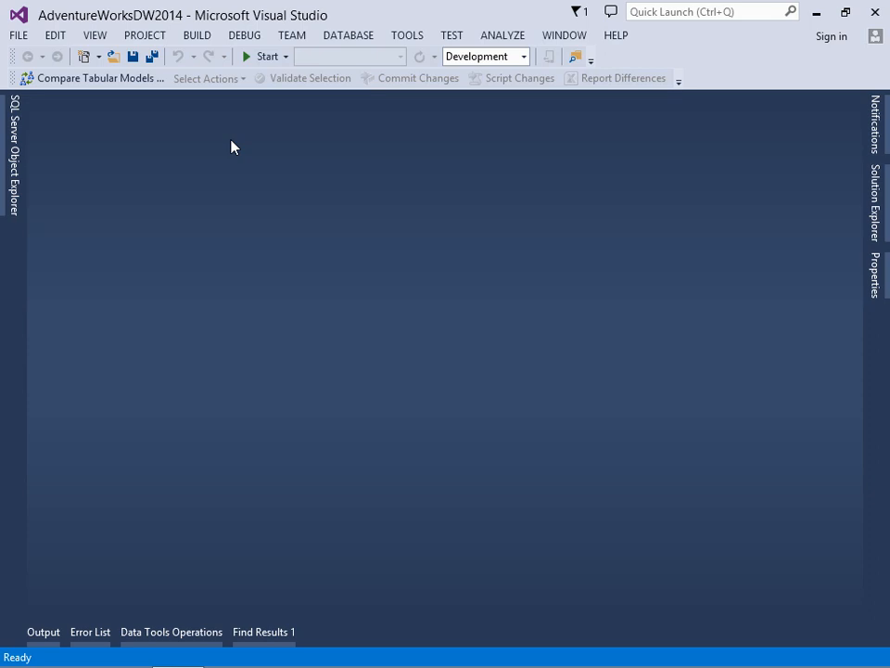
# Open the Adventure Works DW2014.dsv data source view in the designer and display its Internet Sales diagram
pyautogui.click(874, 223)
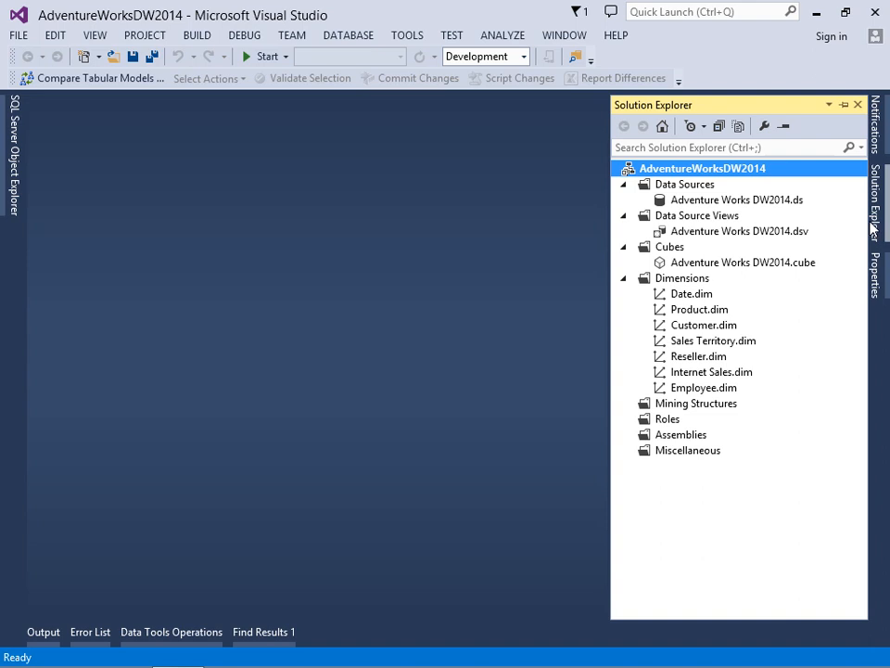
pyautogui.doubleClick(709, 233)
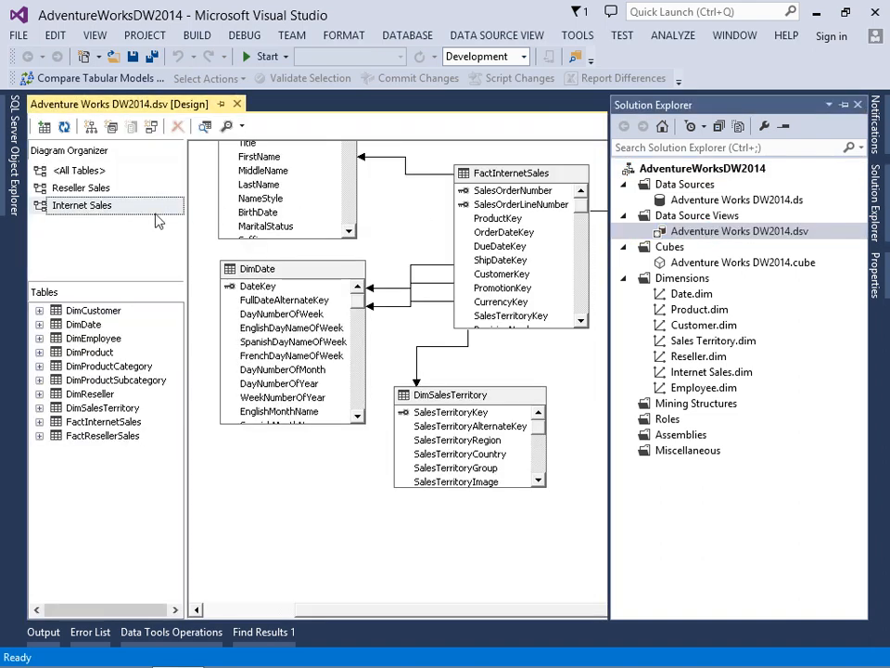
pyautogui.click(91, 211)
pyautogui.click(92, 211)
pyautogui.click(119, 204)
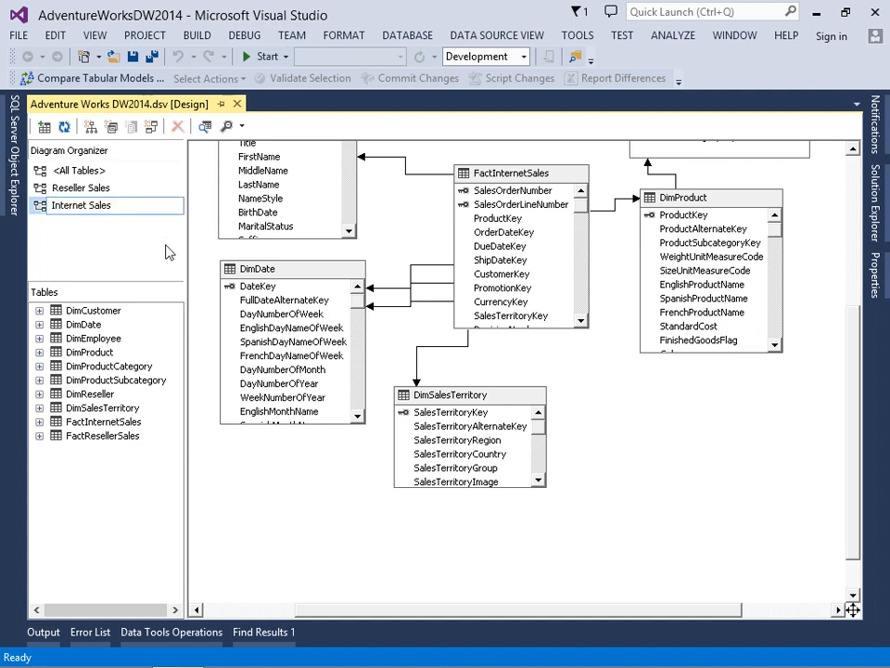
# Add the DimSalesReason and FactInternetSalesReason tables to the data source view, then save and close it
pyautogui.click(607, 415)
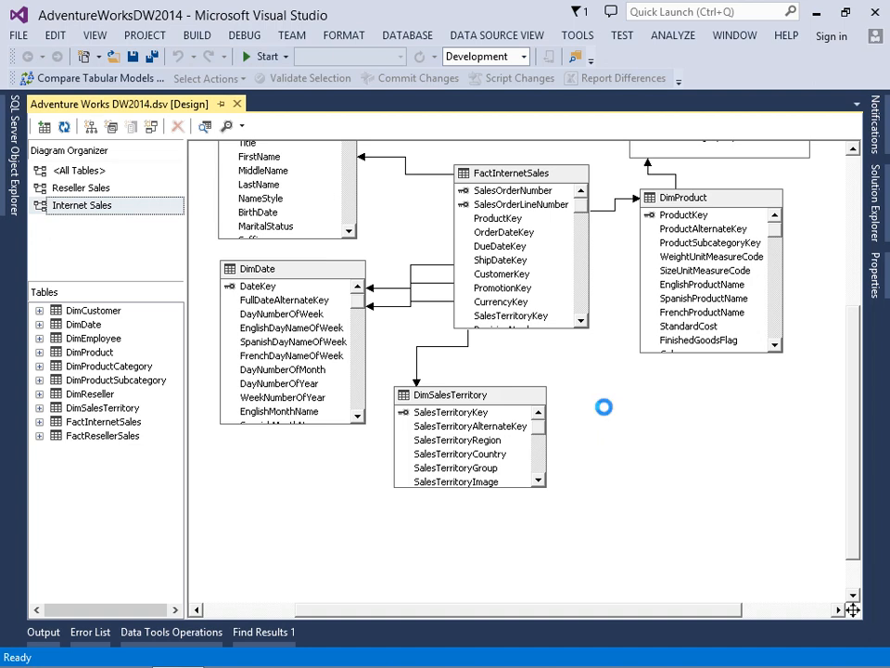
pyautogui.rightClick(604, 415)
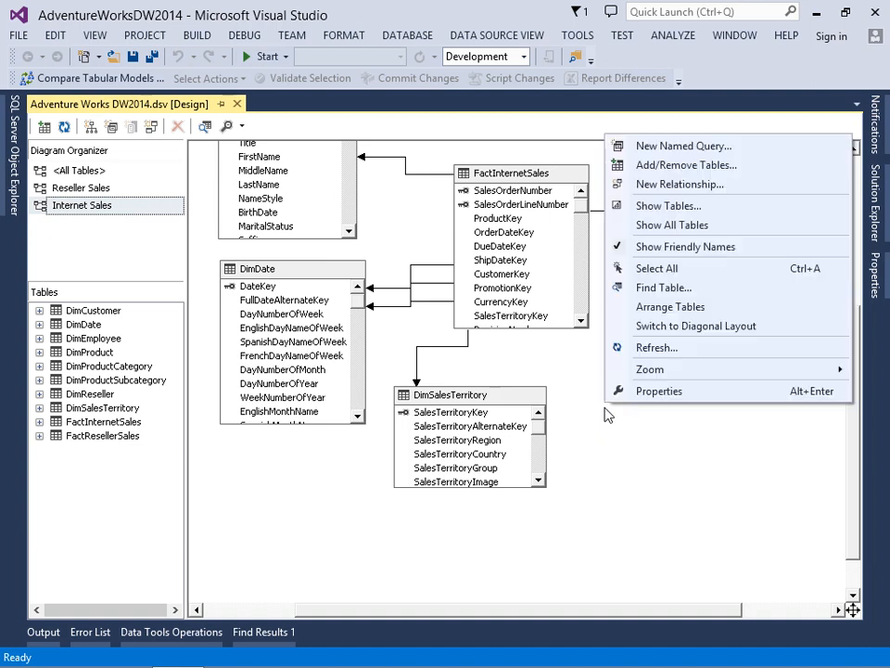
pyautogui.click(661, 168)
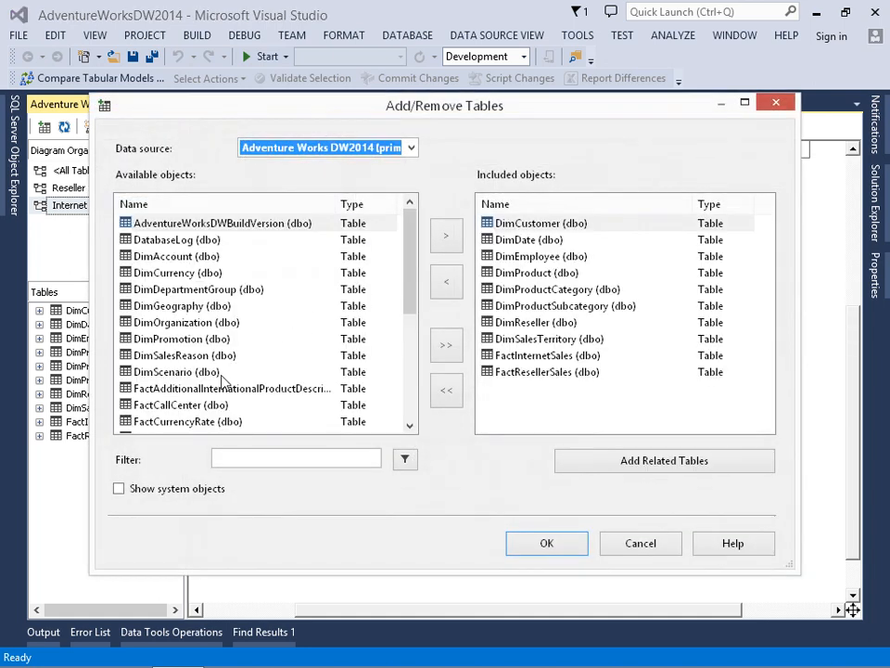
pyautogui.click(181, 355)
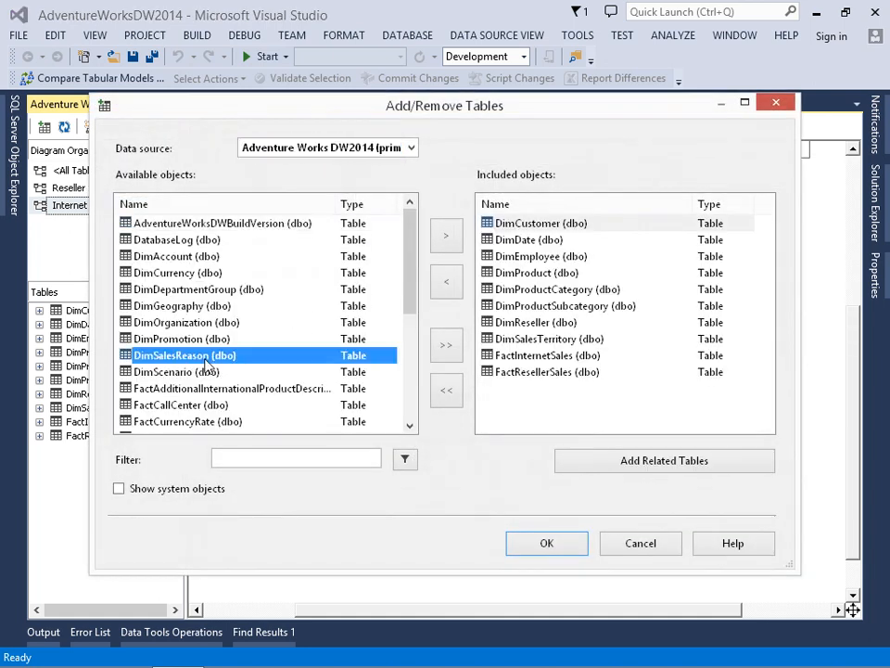
pyautogui.click(409, 427)
pyautogui.click(409, 427)
pyautogui.click(409, 426)
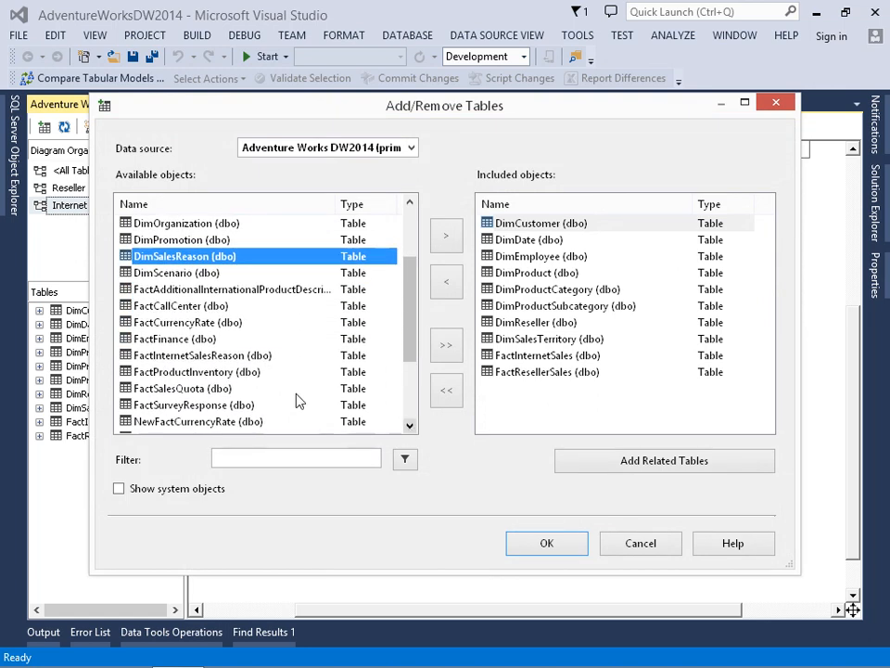
pyautogui.keyDown('ctrl'); pyautogui.click(216, 361); pyautogui.keyUp('ctrl')
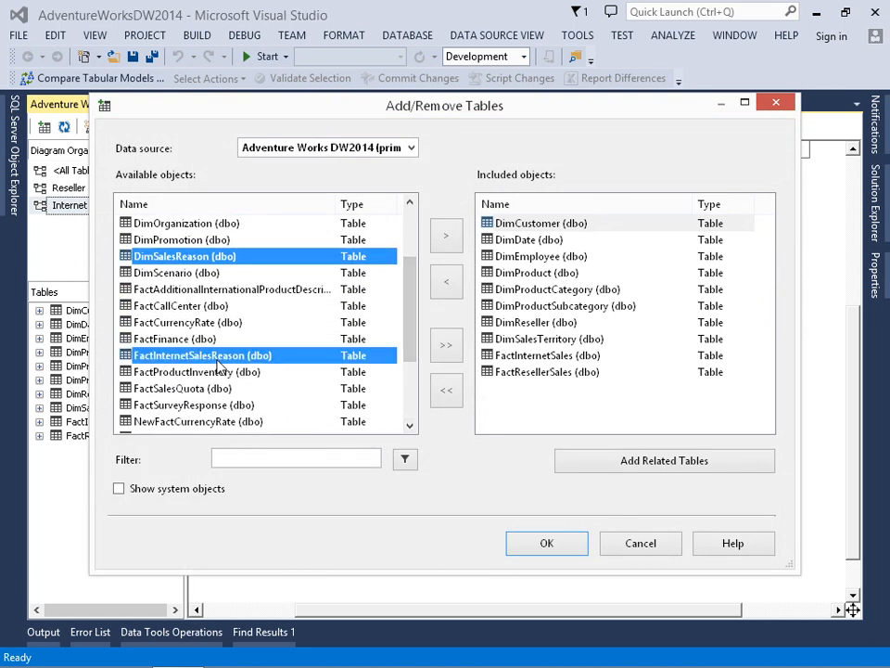
pyautogui.click(446, 239)
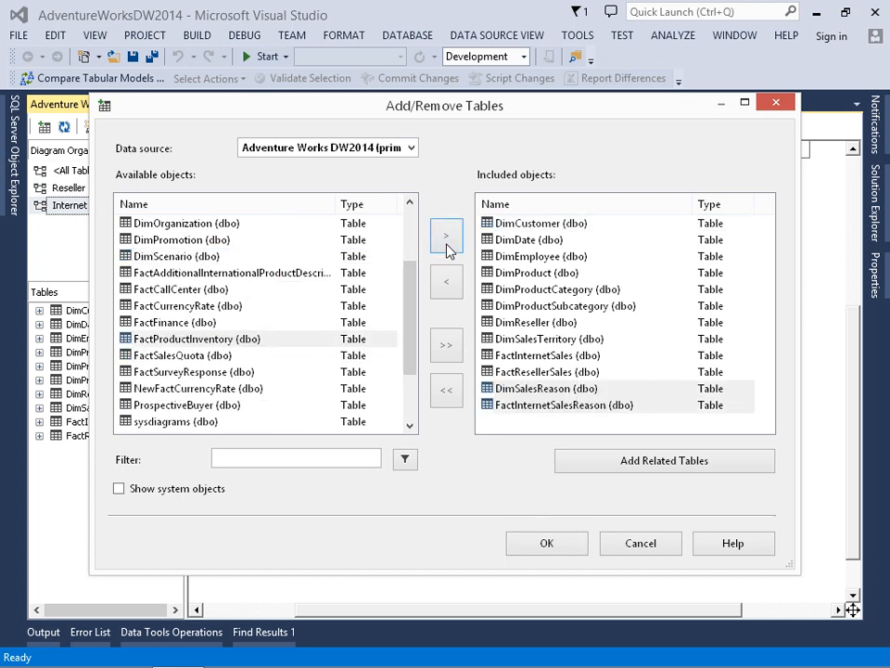
pyautogui.click(530, 543)
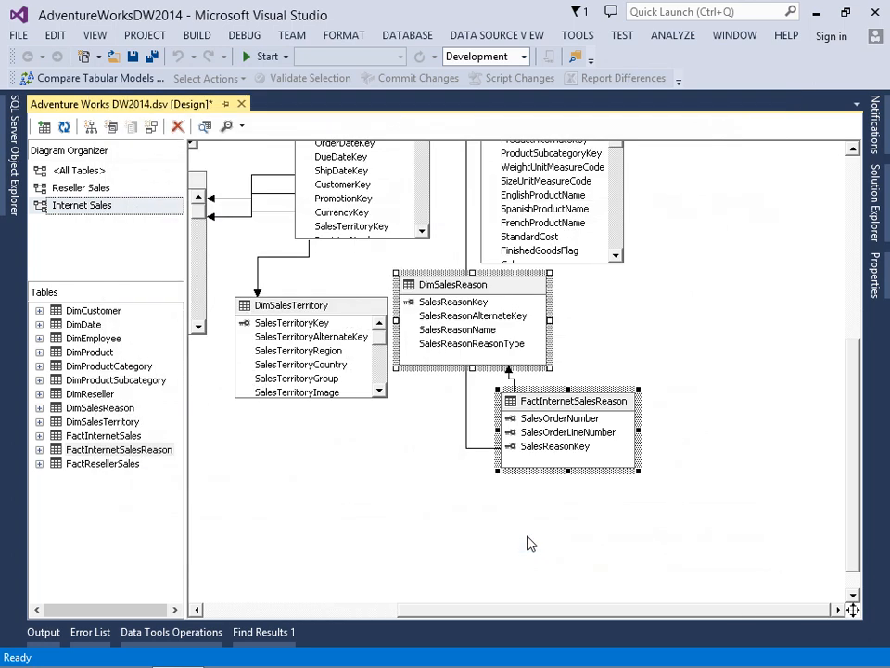
pyautogui.click(242, 104)
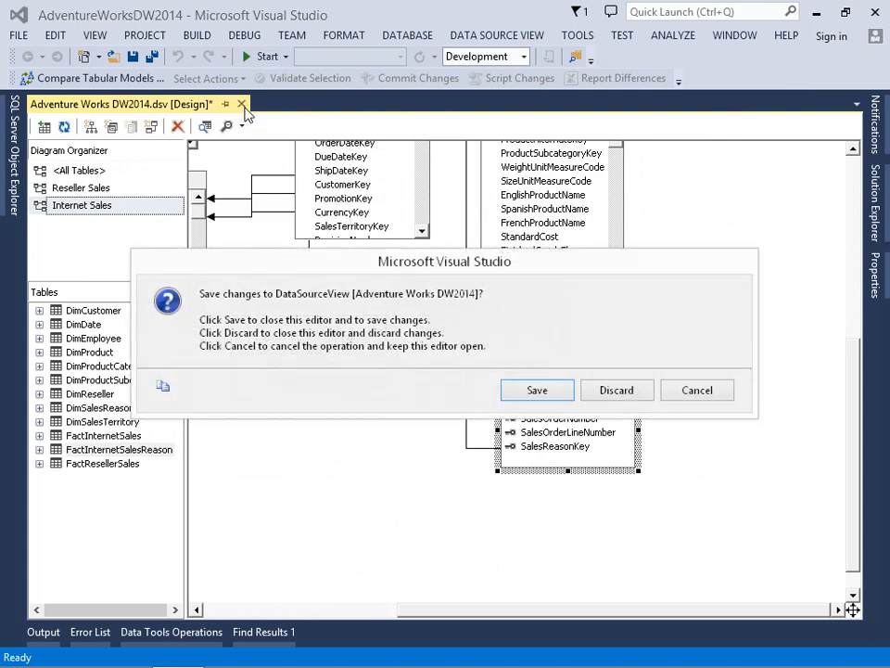
pyautogui.click(537, 390)
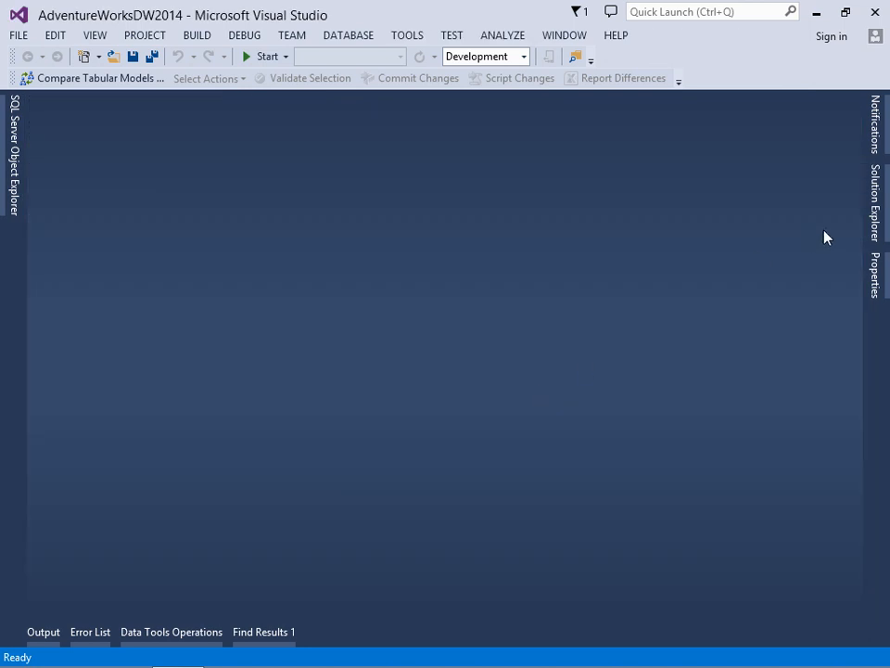
# Start a new dimension in the project with the Dimension Wizard, using an existing table as the creation method
pyautogui.click(876, 209)
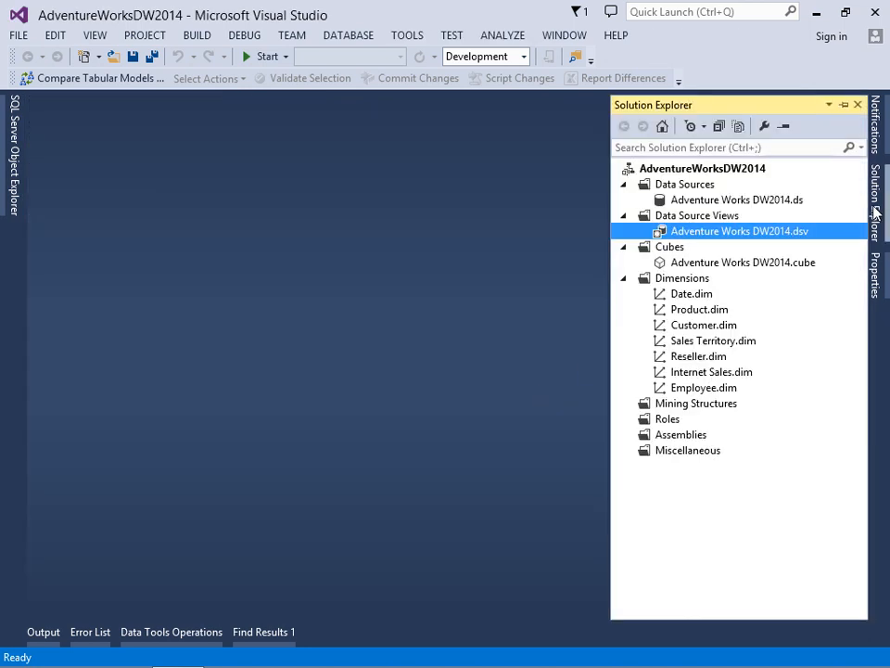
pyautogui.rightClick(697, 285)
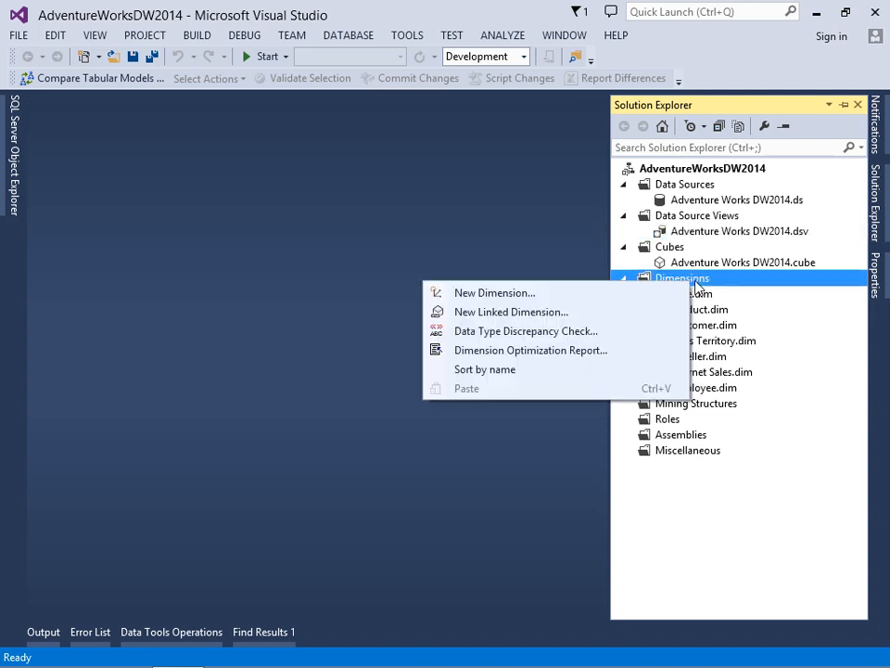
pyautogui.click(495, 293)
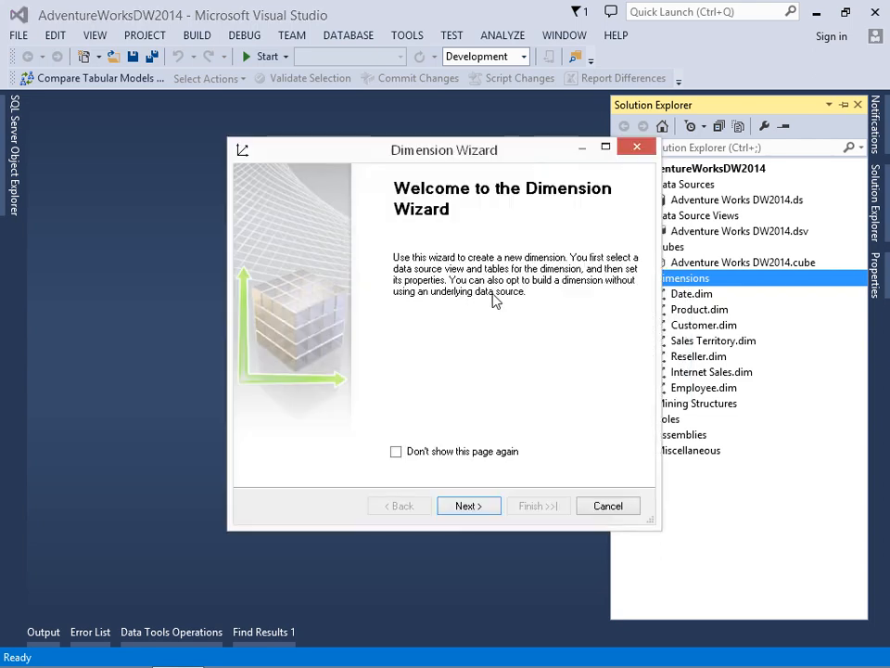
pyautogui.click(478, 506)
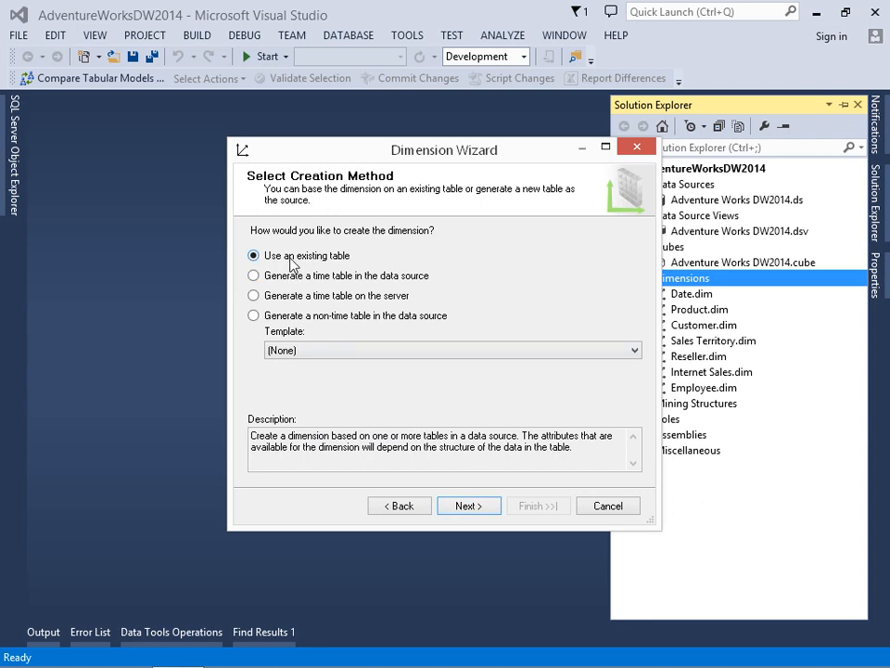
pyautogui.click(468, 508)
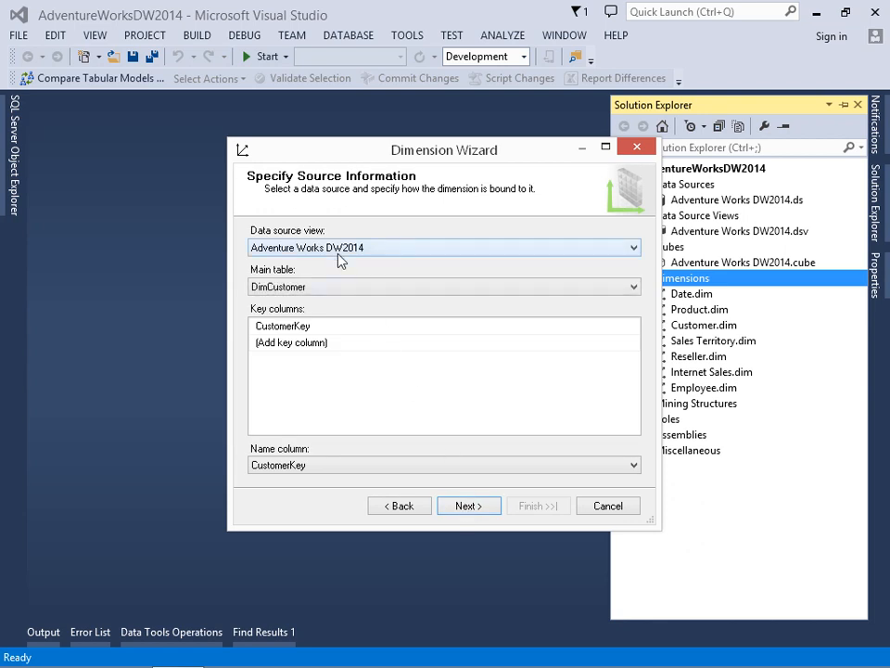
# Set the dimension's main table to DimSalesReason with SalesReasonKey as key column and SalesReasonName as name column
pyautogui.click(300, 290)
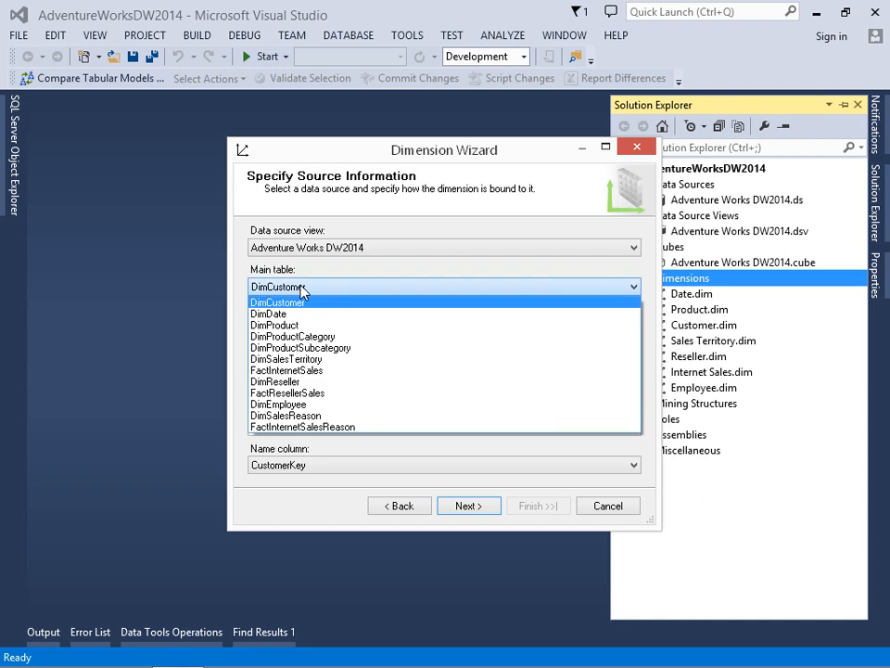
pyautogui.click(297, 416)
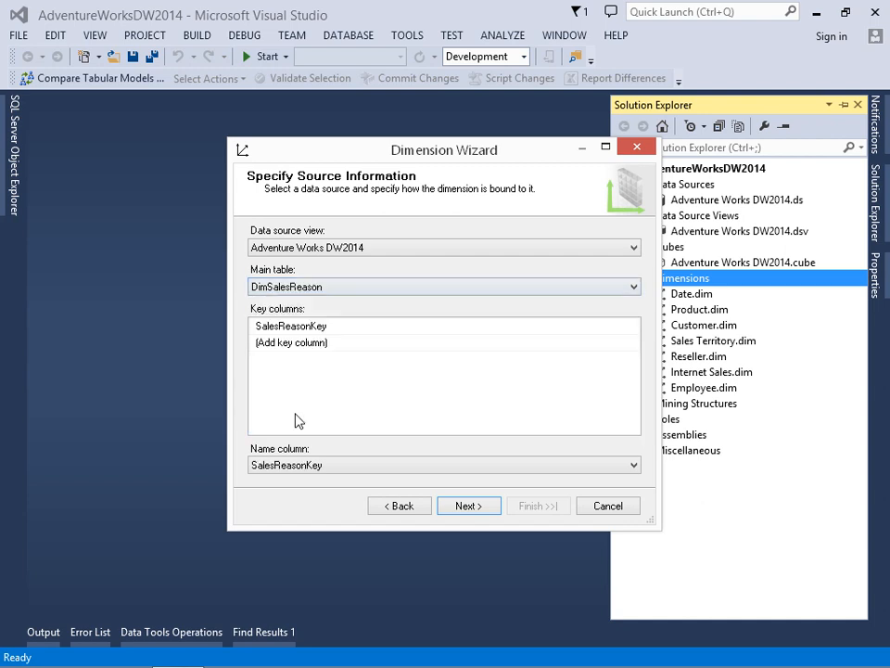
pyautogui.click(340, 331)
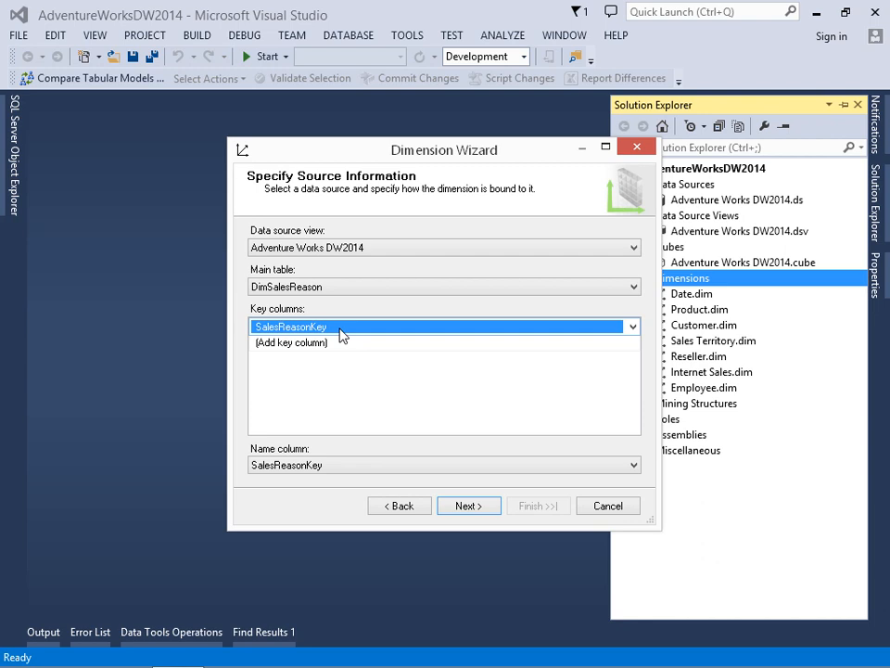
pyautogui.click(333, 467)
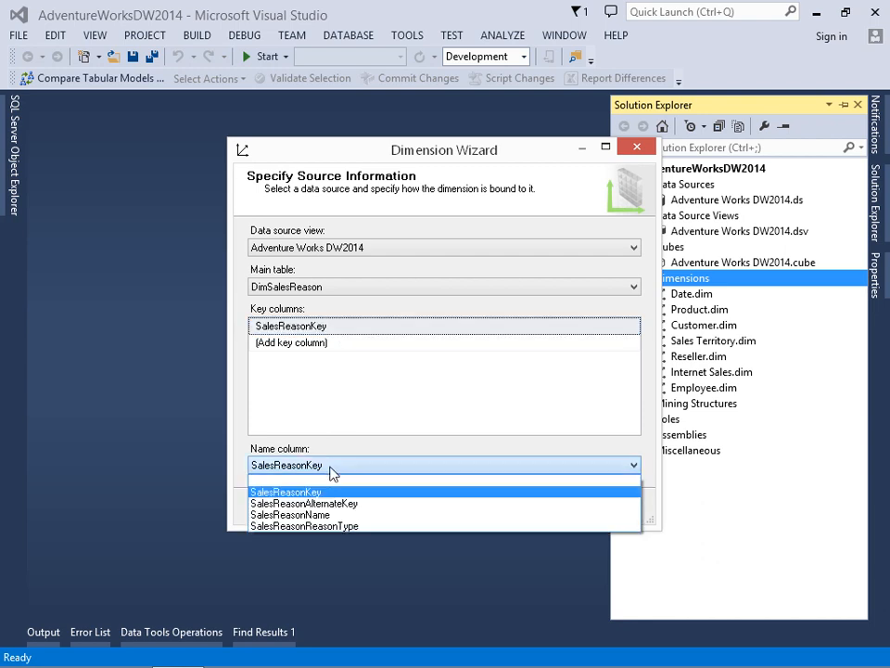
pyautogui.click(303, 515)
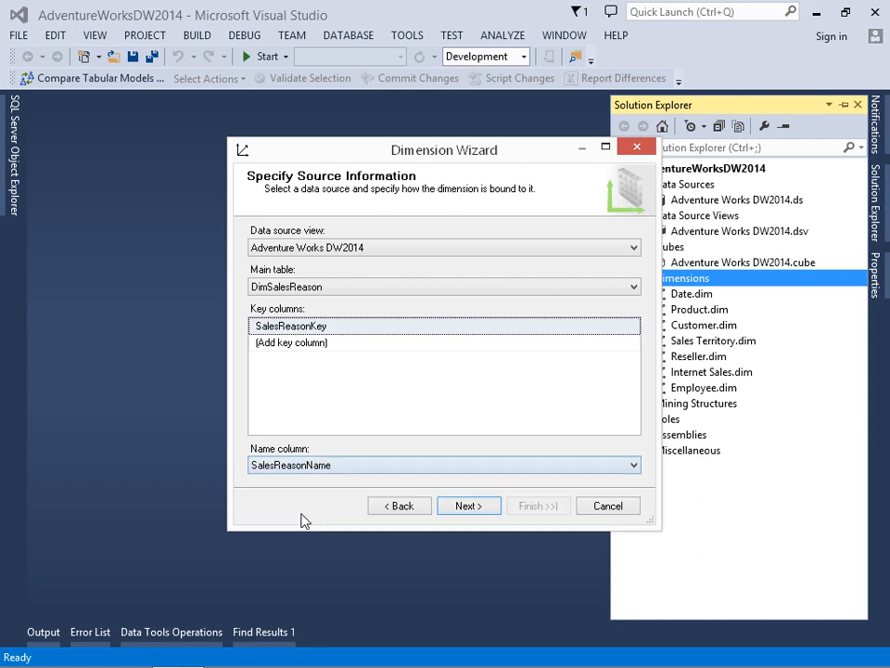
pyautogui.click(468, 506)
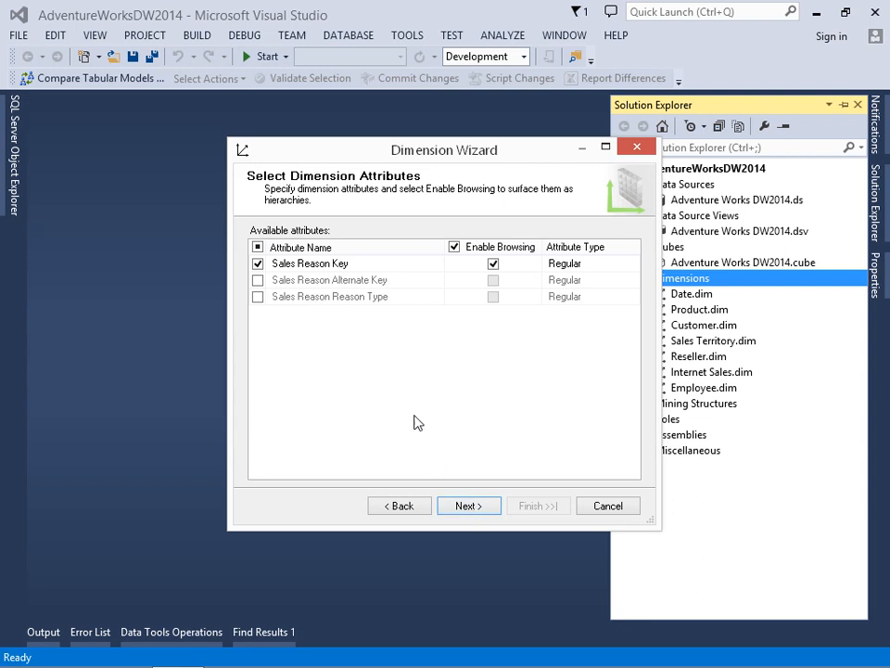
# Rename the Sales Reason Key attribute as Sales Reason
pyautogui.click(369, 266)
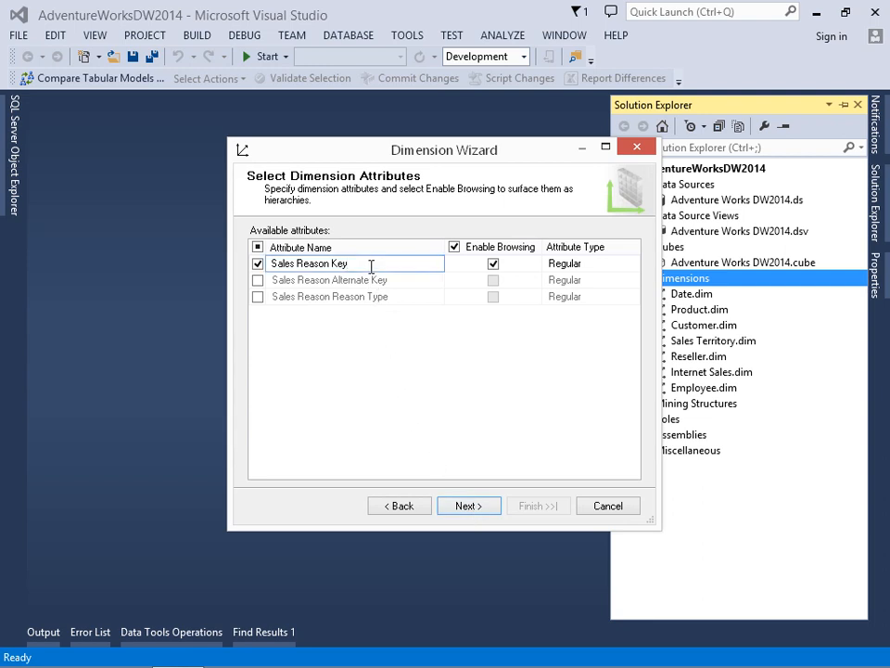
pyautogui.press('BackSpace')
pyautogui.press('BackSpace')
pyautogui.press('BackSpace')
# Include the Sales Reason Reason Type attribute, rename it as Sales Reason Type, and accept the attribute selection
pyautogui.click(258, 298)
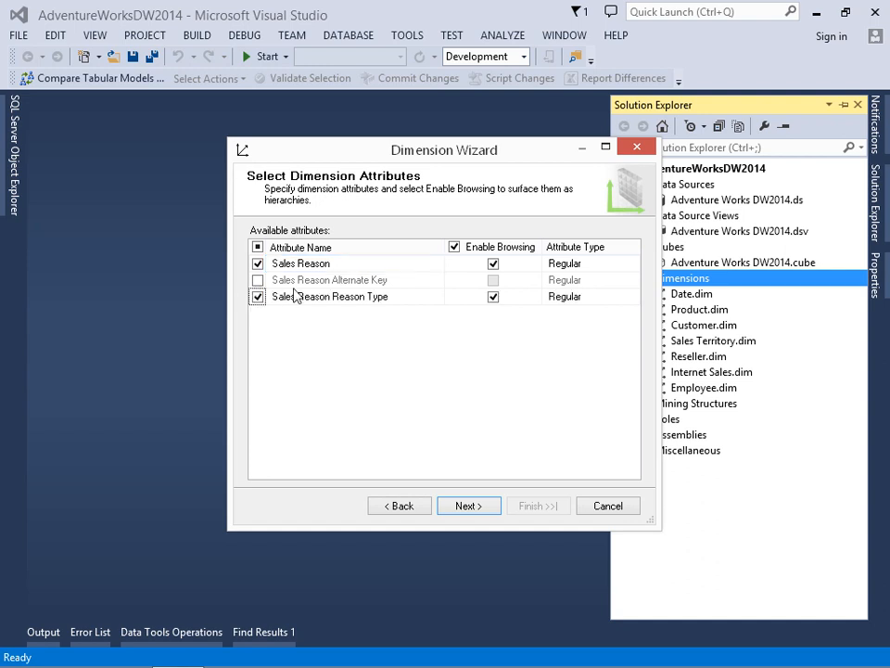
pyautogui.click(334, 296)
pyautogui.press('BackSpace')
pyautogui.press('BackSpace')
pyautogui.press('BackSpace')
pyautogui.press('BackSpace')
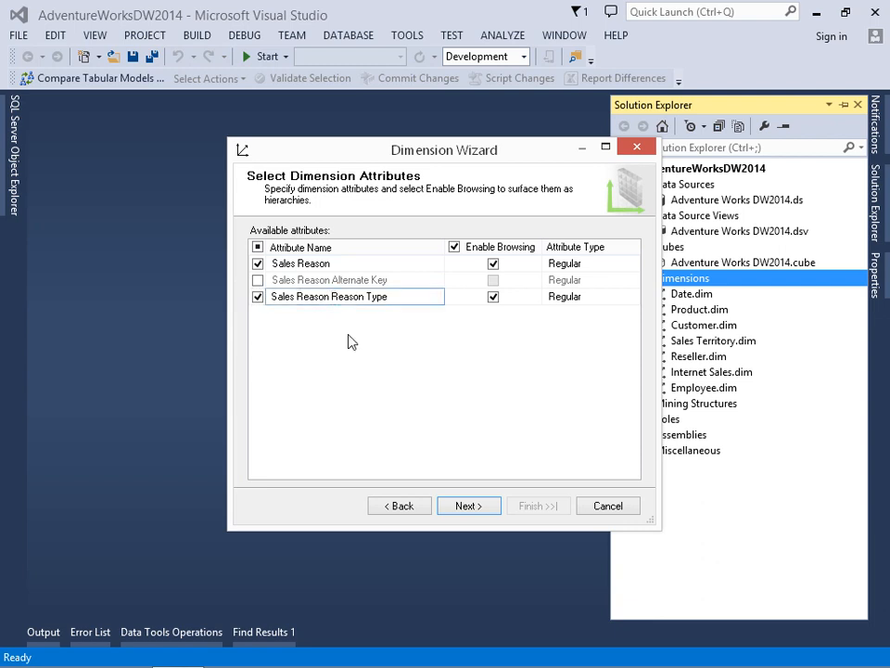
pyautogui.press('BackSpace')
pyautogui.press('BackSpace')
pyautogui.press('BackSpace')
pyautogui.click(466, 506)
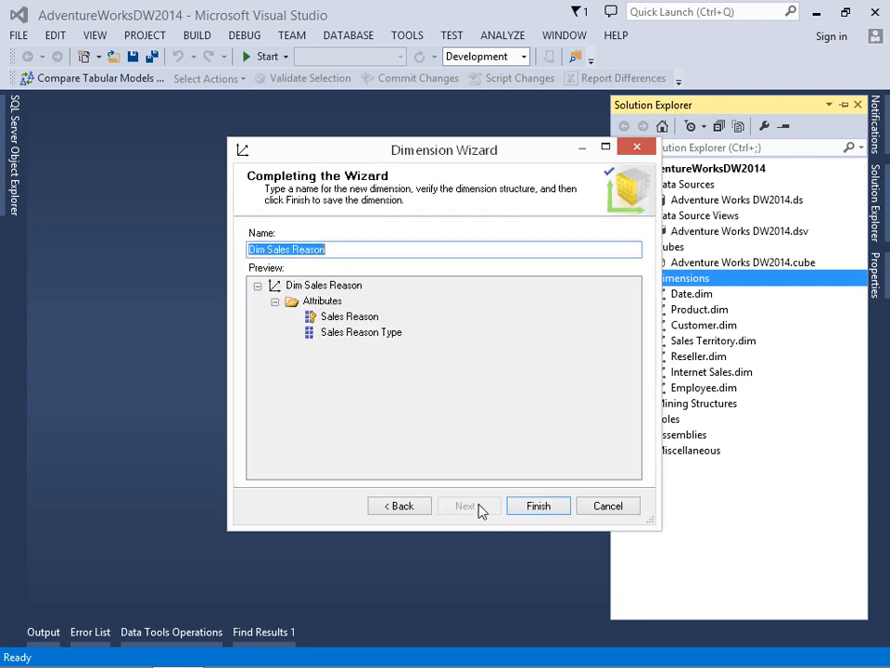
# Name the new dimension Sales Reason and finish creating it
pyautogui.press('Home')
pyautogui.hotkey('ctrl', 'shift', 'Right')
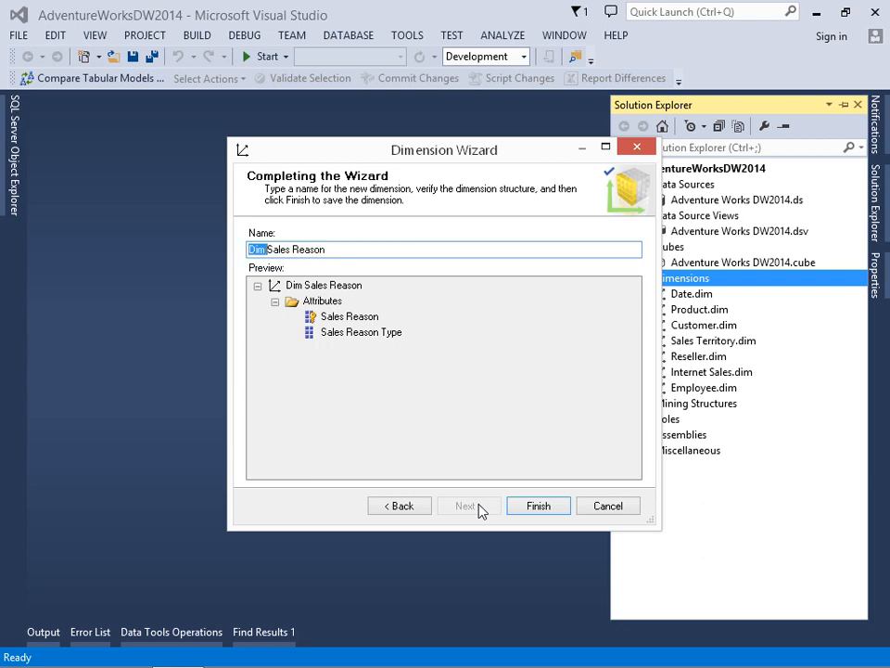
pyautogui.press('Delete')
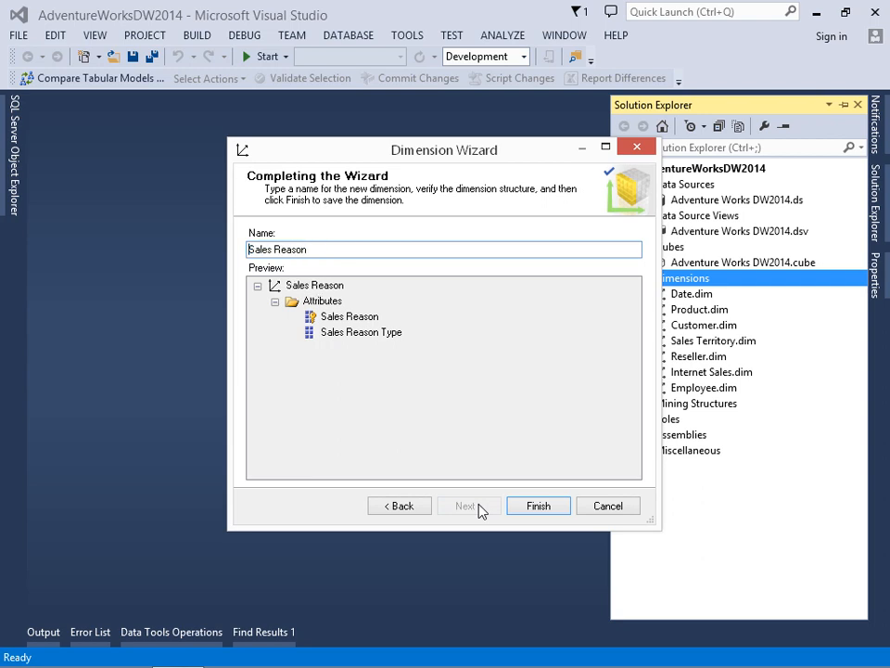
pyautogui.click(539, 508)
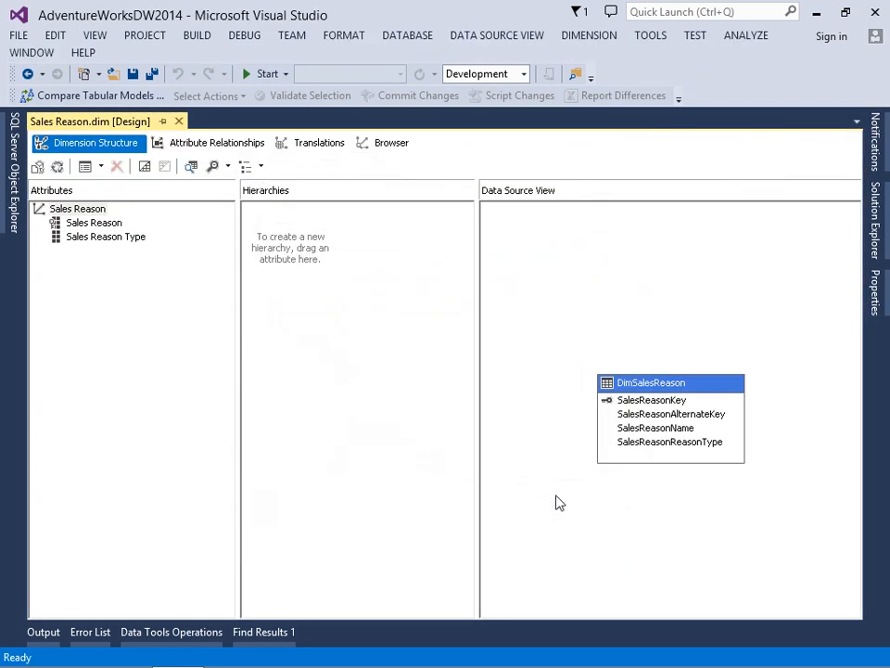
# Deploy the AdventureWorksDW2014 project with the new Sales Reason dimension to the server
pyautogui.click(878, 232)
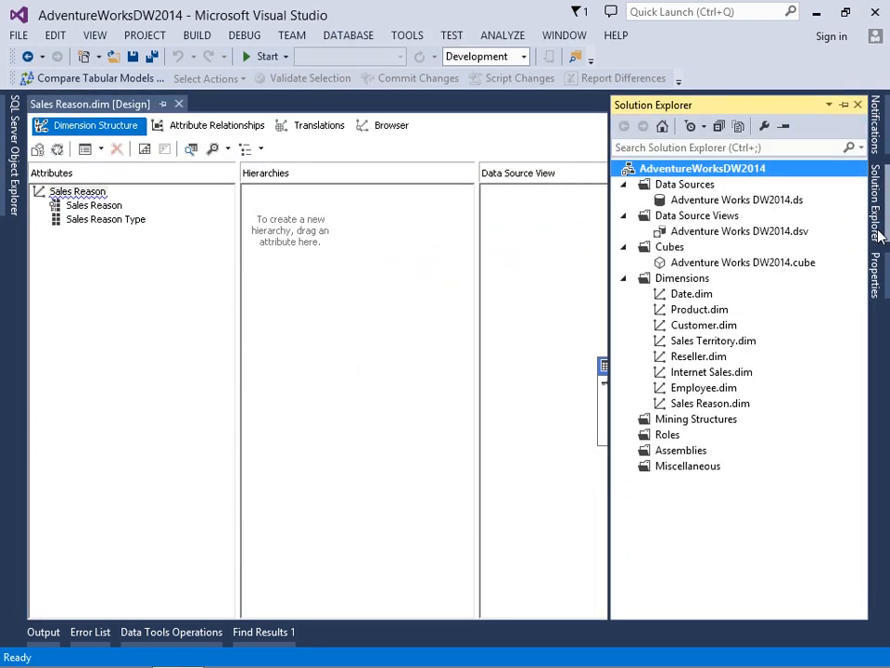
pyautogui.rightClick(677, 170)
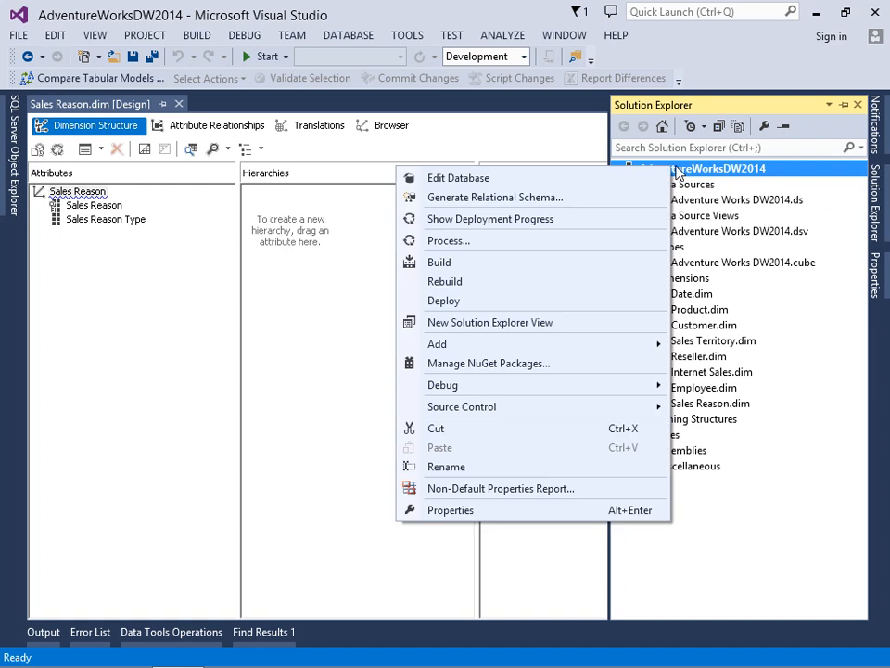
pyautogui.click(461, 301)
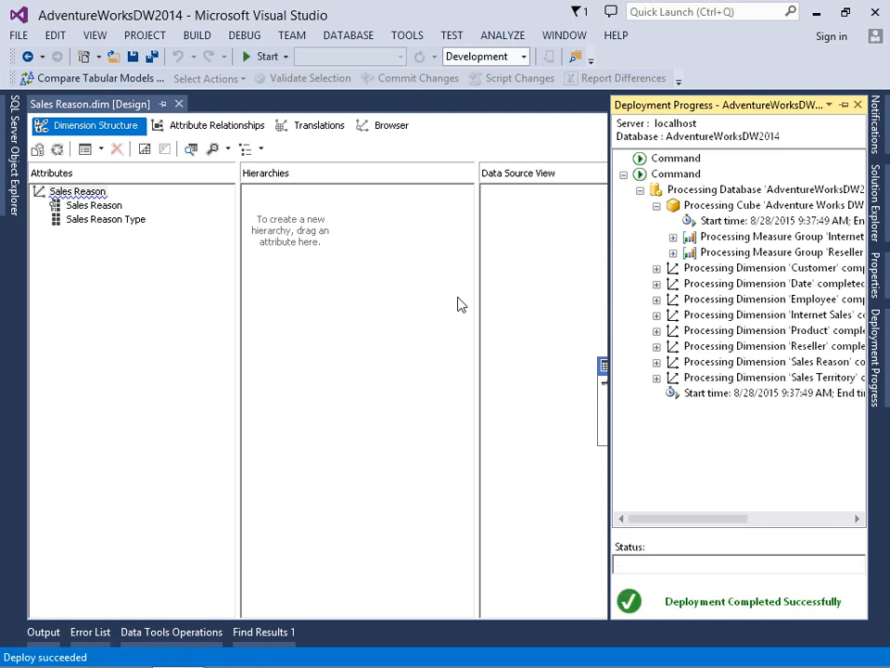
# Browse the deployed dimension's members in the Sales Reason and Sales Reason Type attribute hierarchies
pyautogui.click(396, 131)
pyautogui.click(322, 150)
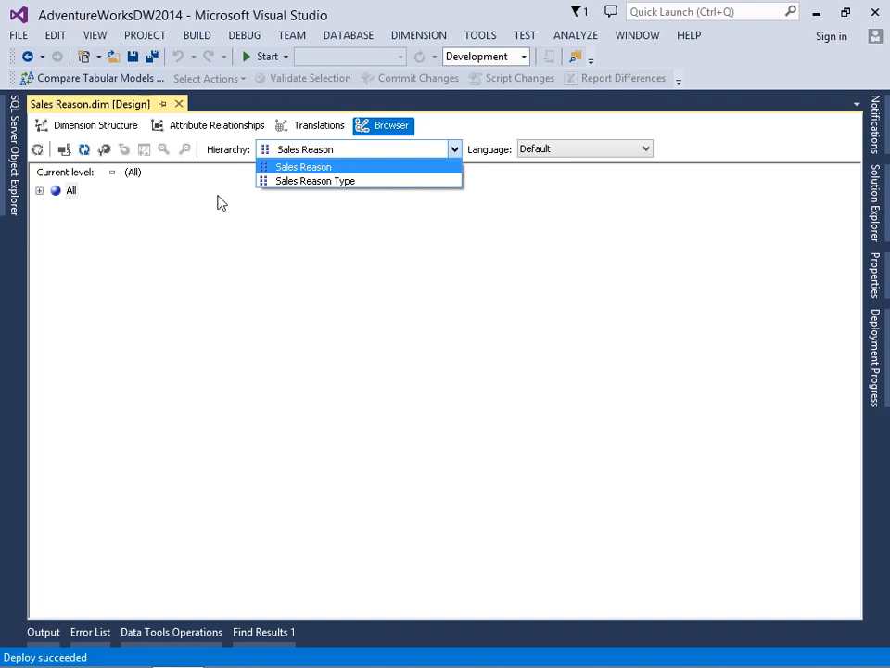
pyautogui.click(316, 166)
pyautogui.click(40, 192)
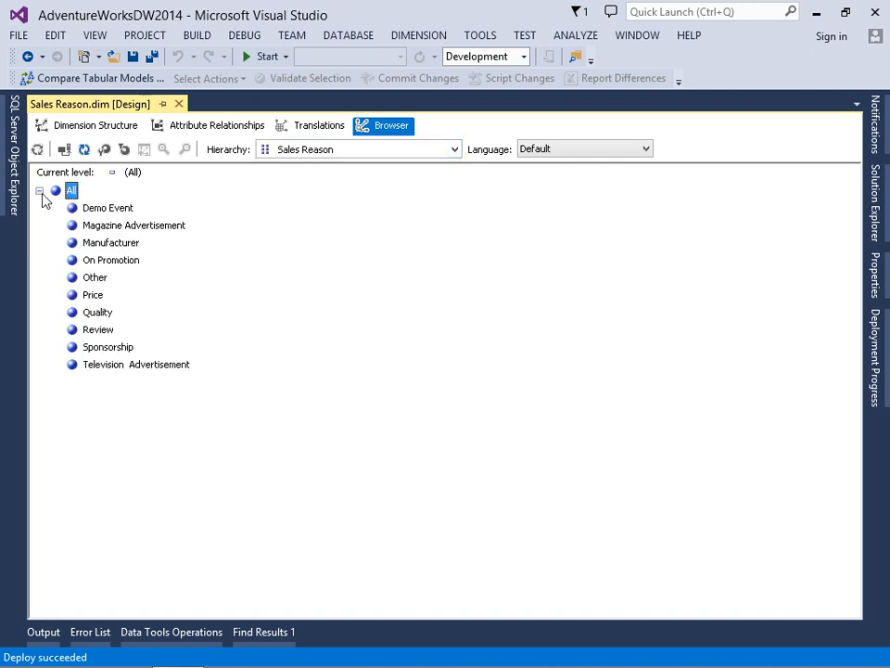
pyautogui.click(303, 156)
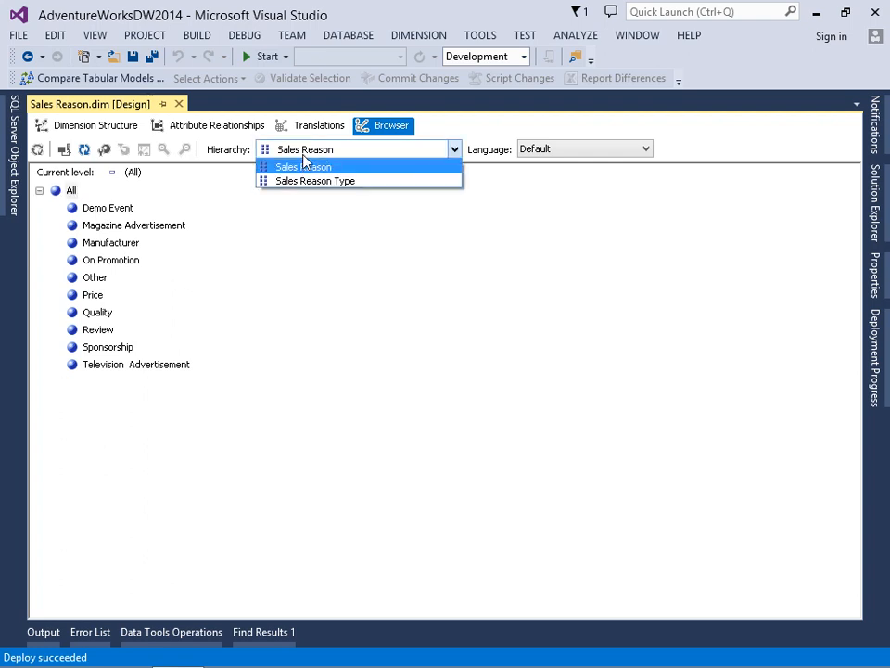
pyautogui.click(302, 185)
pyautogui.click(40, 192)
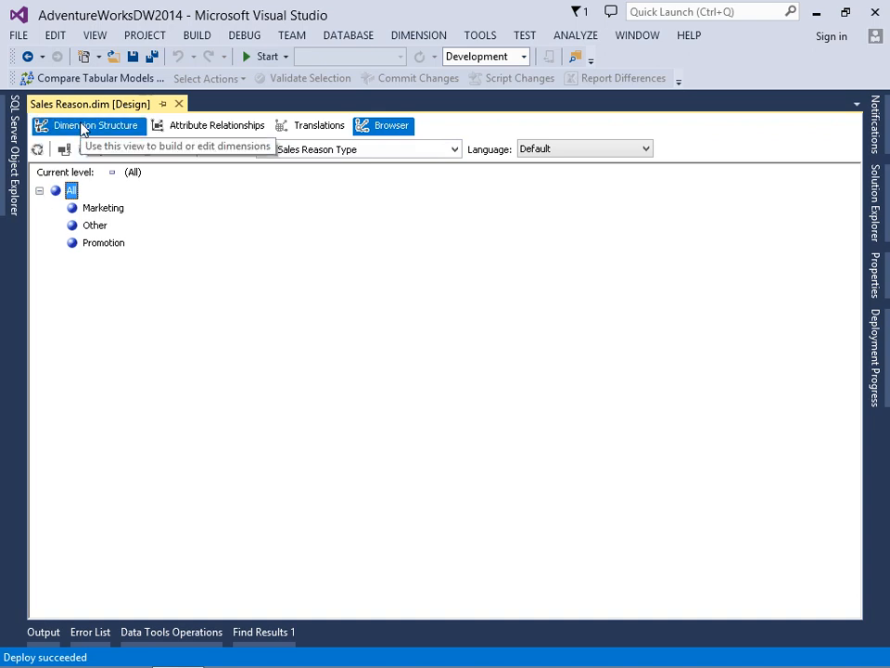
# Build a hierarchy in the Sales Reason dimension with Sales Reason Type as first level and Sales Reason below it
pyautogui.click(84, 130)
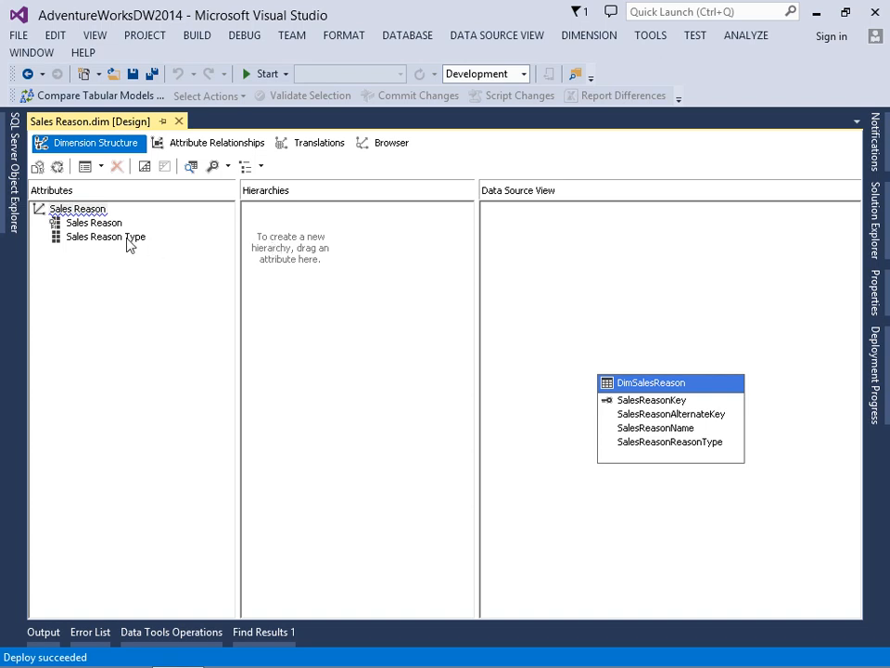
pyautogui.click(86, 240)
pyautogui.moveTo(85, 239); pyautogui.dragTo(301, 256)
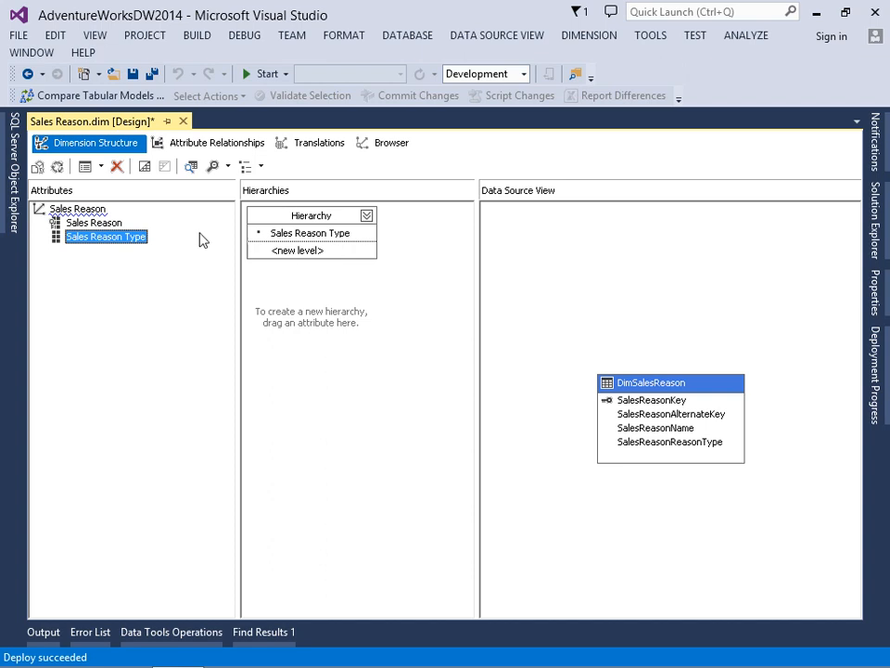
pyautogui.moveTo(97, 227); pyautogui.dragTo(293, 258)
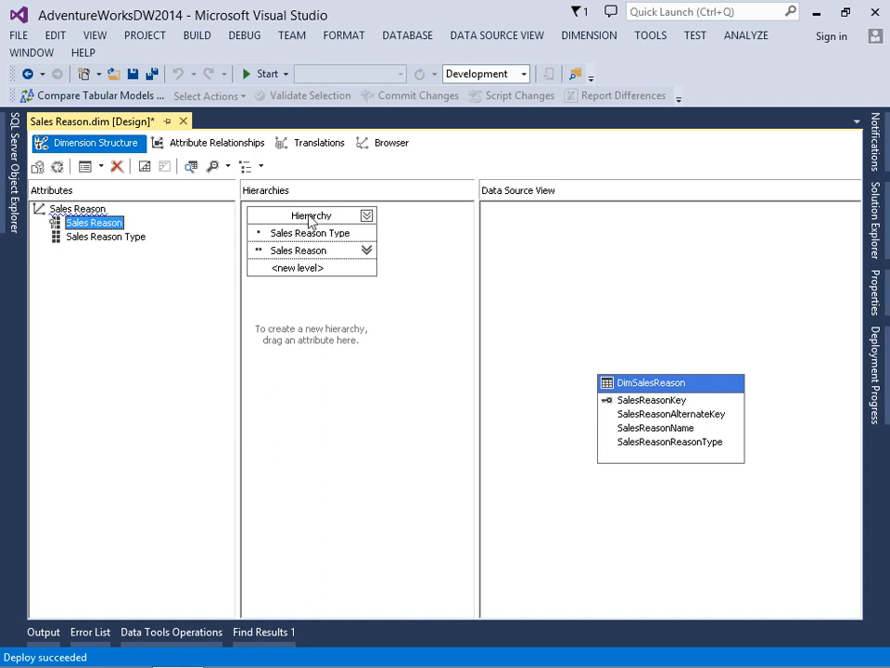
# Rename the new hierarchy as Sales Reason by Type
pyautogui.rightClick(310, 218)
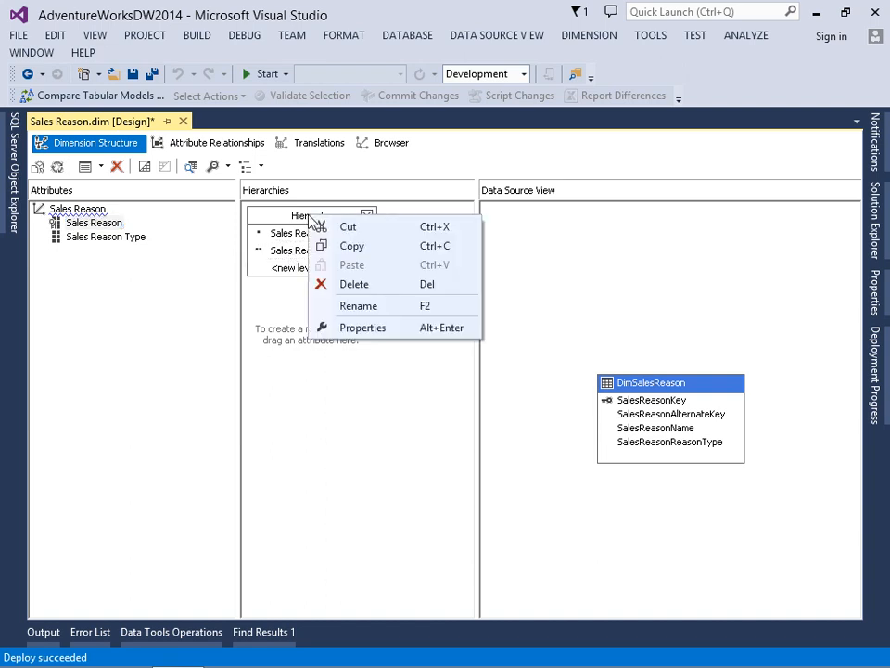
pyautogui.click(359, 307)
pyautogui.write('Sales')
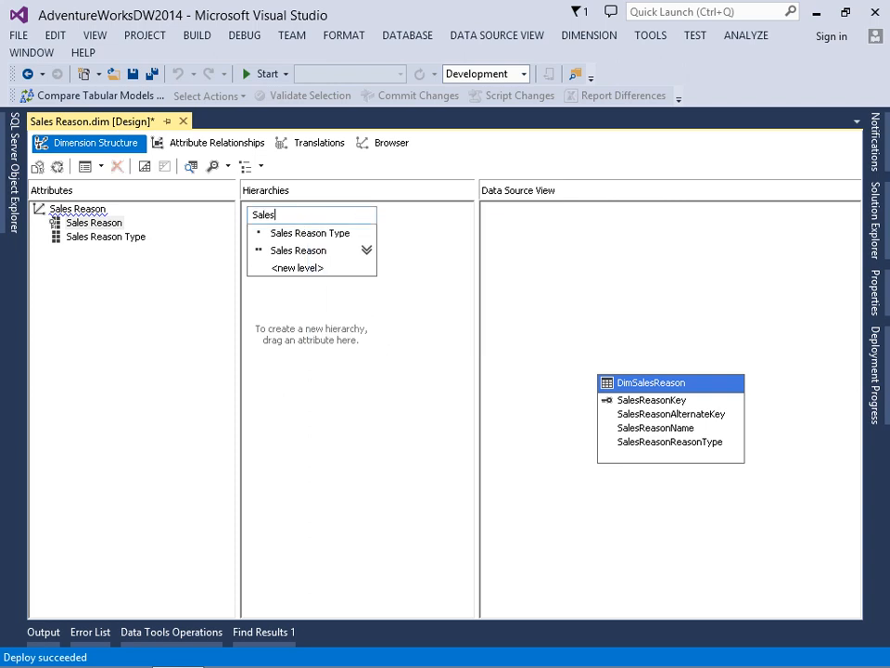
pyautogui.write(' Reason by Type')
# Redeploy the AdventureWorksDW2014 project to include the Sales Reason by Type hierarchy
pyautogui.click(879, 220)
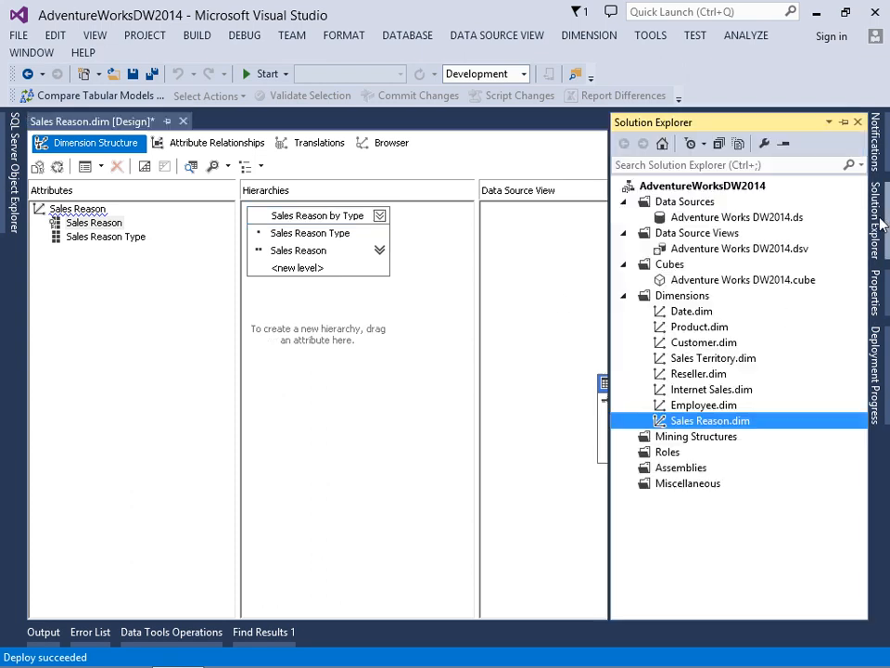
pyautogui.rightClick(682, 186)
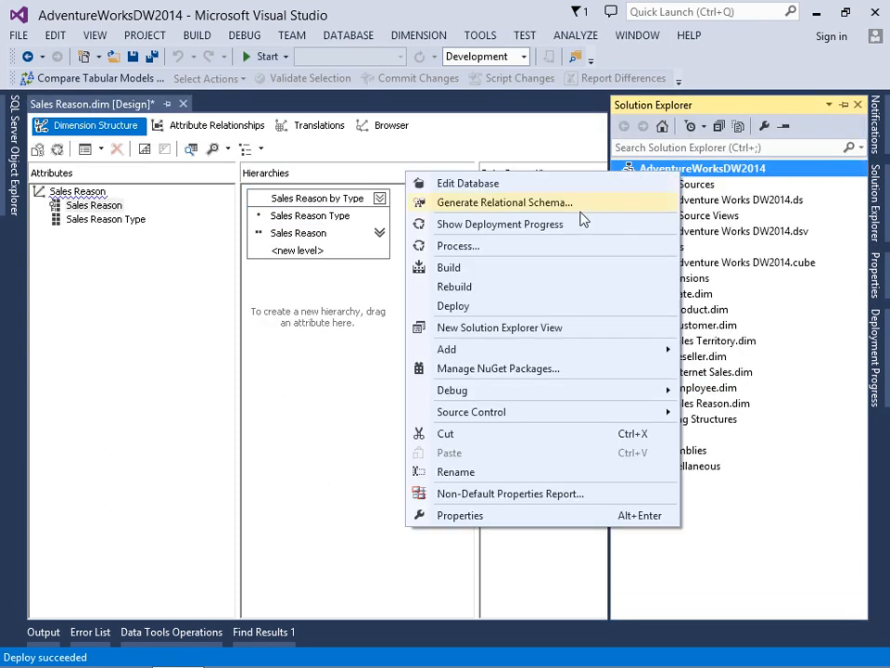
pyautogui.click(463, 306)
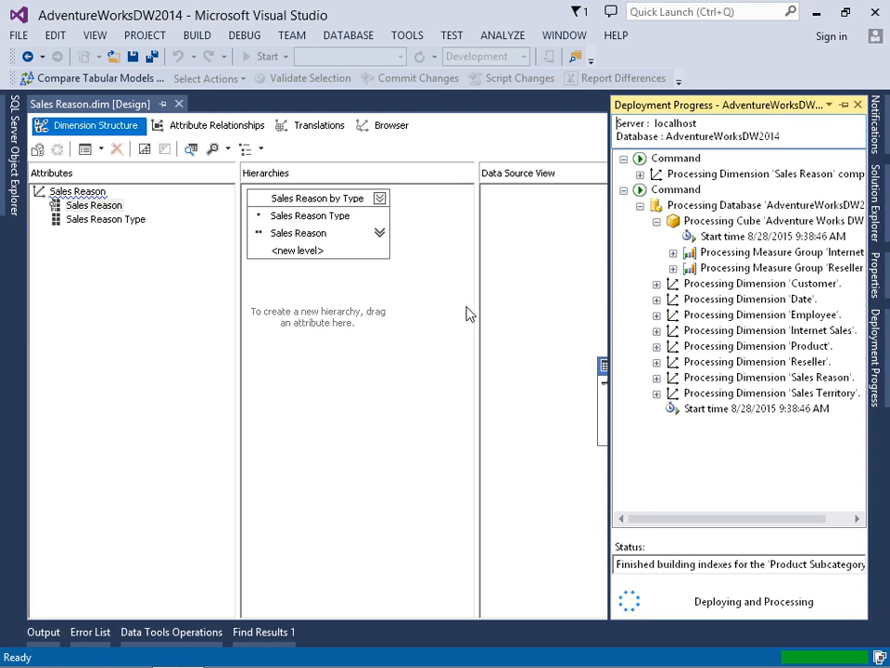
# Reconnect the dimension browser and examine the Sales Reason by Type hierarchy, including the members under Marketing
pyautogui.click(396, 131)
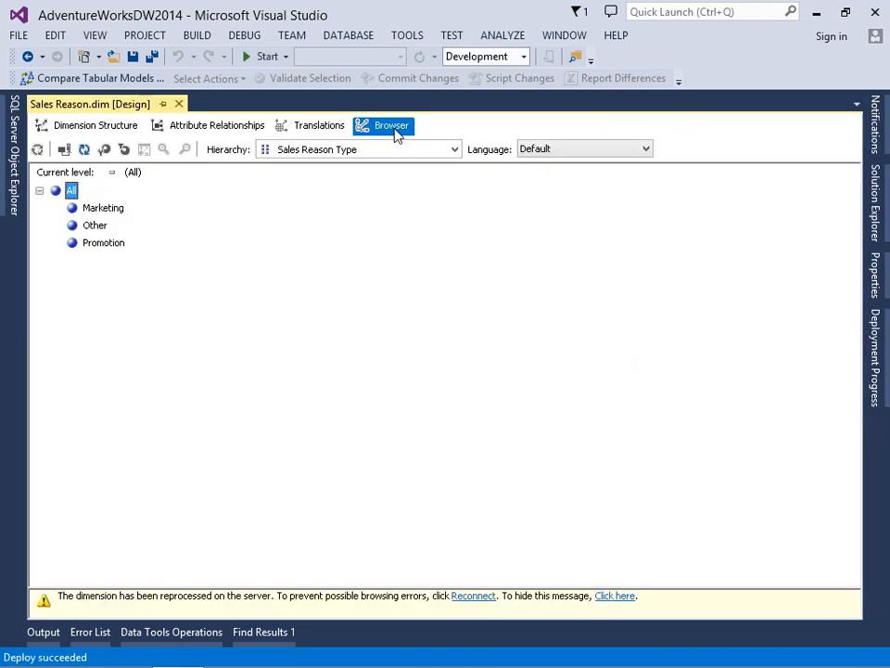
pyautogui.click(65, 151)
pyautogui.click(292, 153)
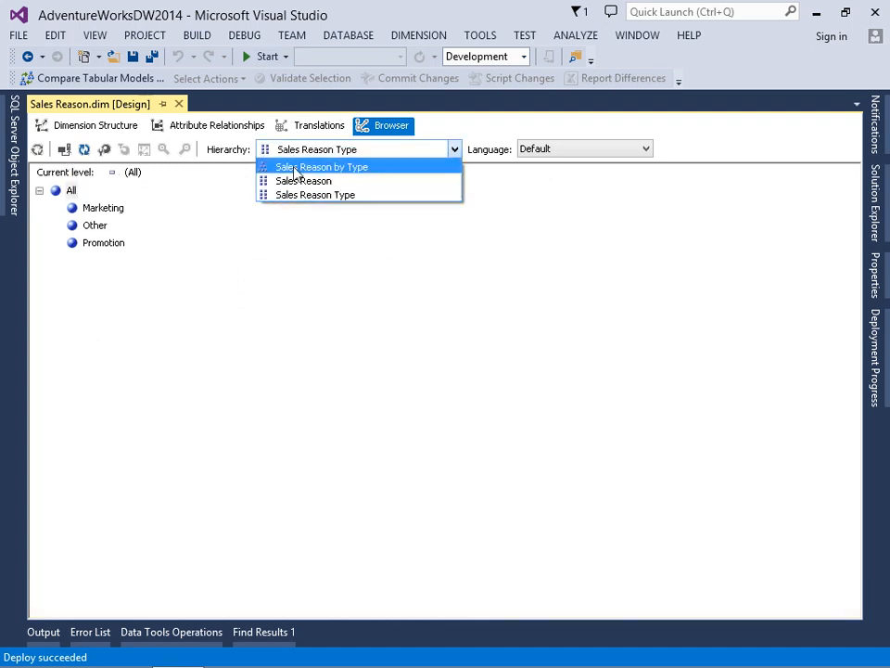
pyautogui.click(295, 169)
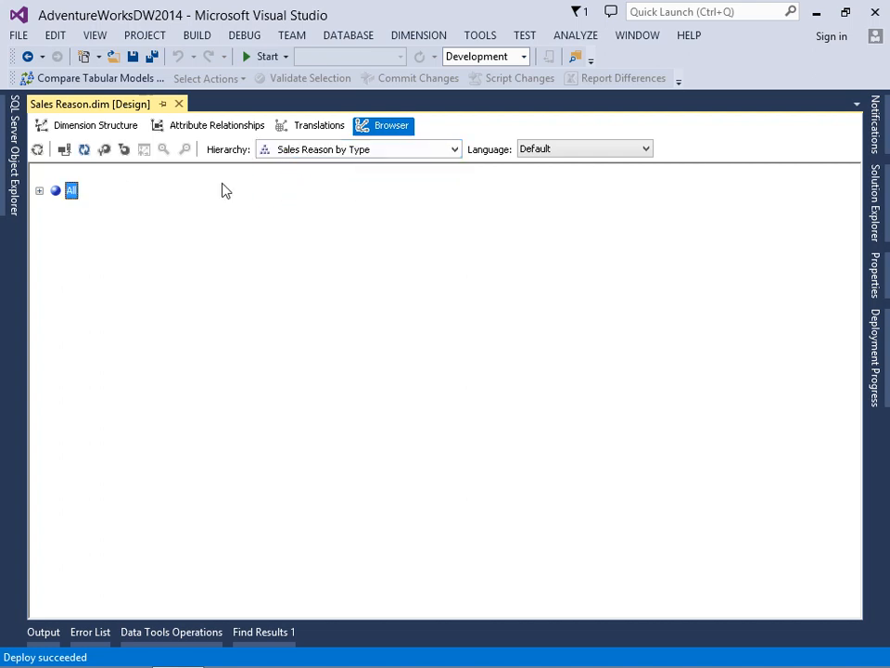
pyautogui.click(40, 191)
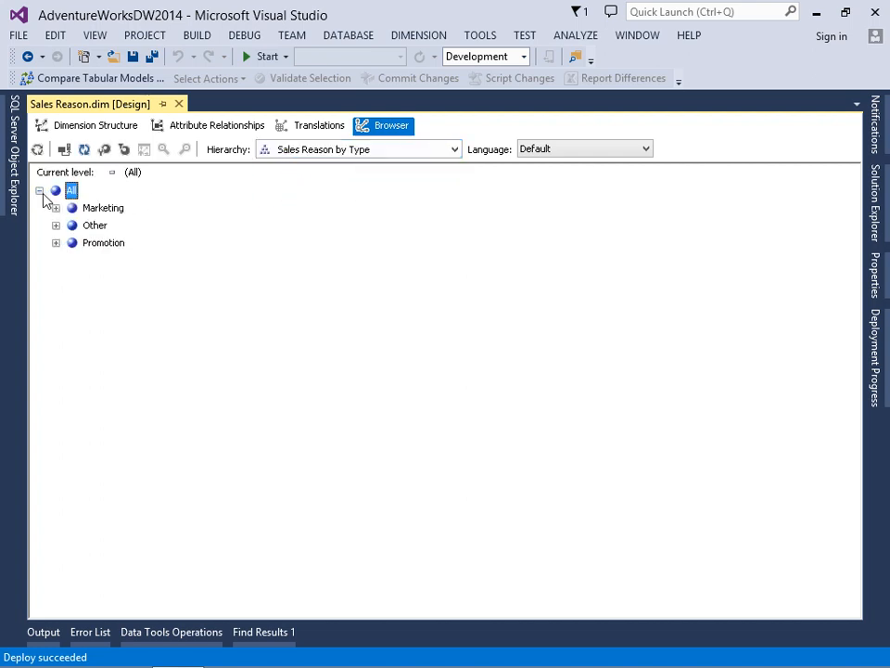
pyautogui.click(55, 208)
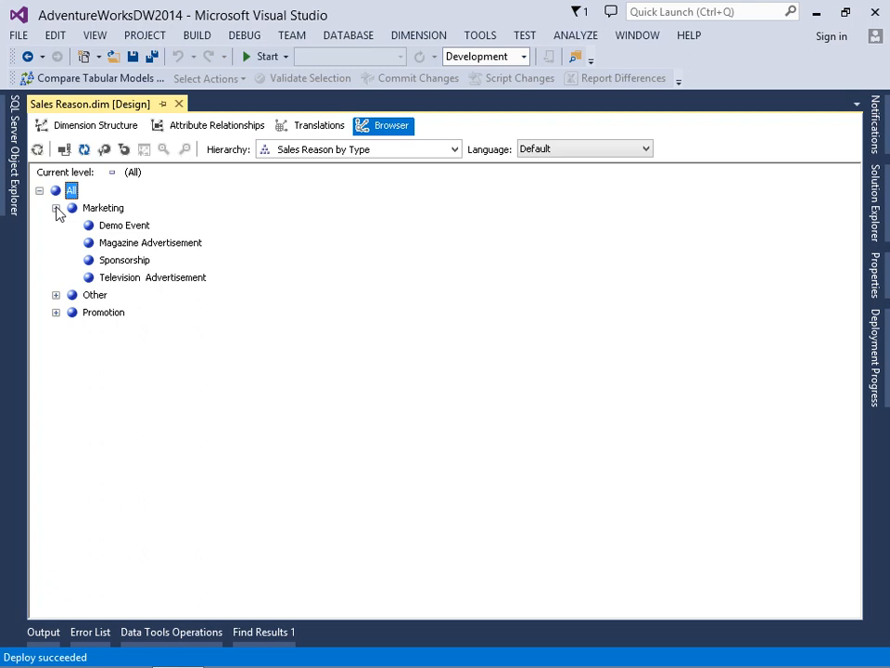
# Close the Sales Reason dimension designer and open the Adventure Works DW2014 cube for design
pyautogui.click(179, 103)
pyautogui.click(874, 219)
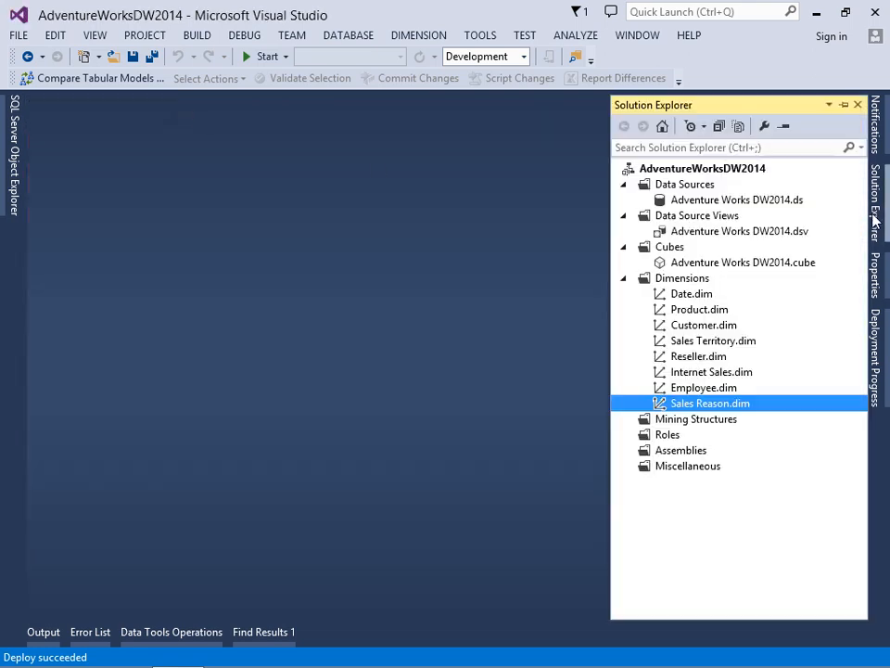
pyautogui.click(714, 264)
pyautogui.doubleClick(714, 264)
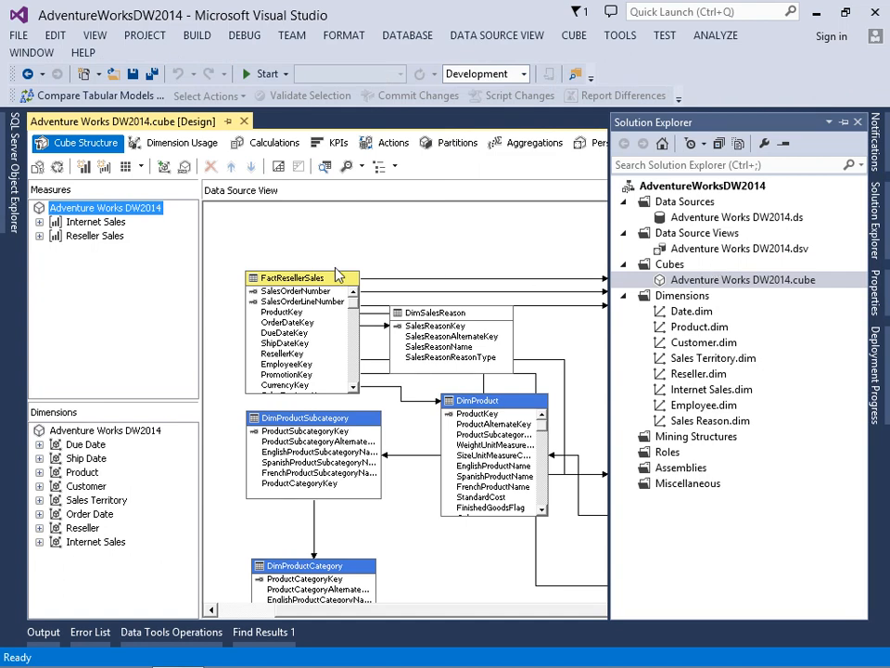
# Add a new measure to the cube with usage Count of rows and FactInternetSalesReason as source table
pyautogui.rightClick(82, 269)
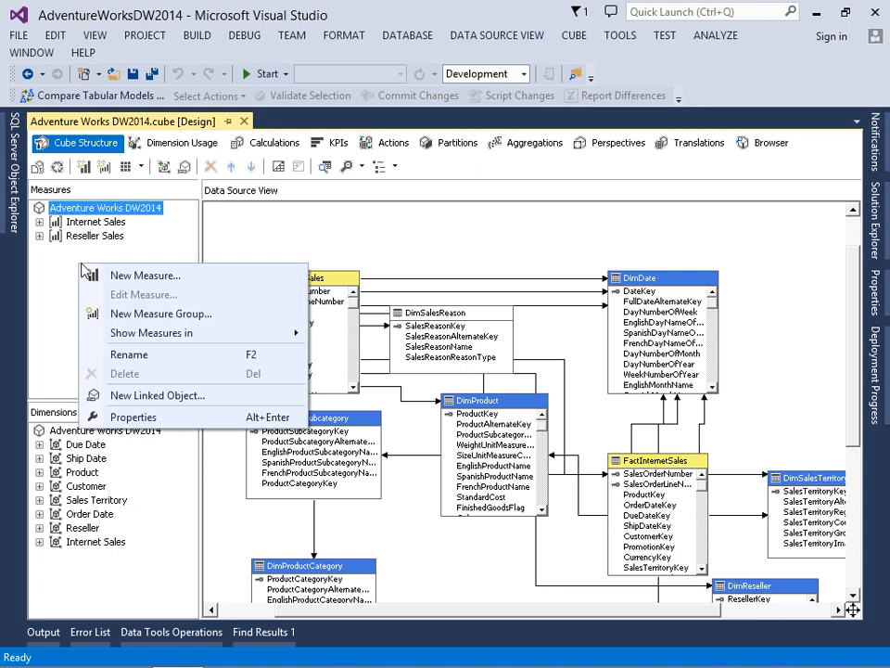
pyautogui.click(125, 276)
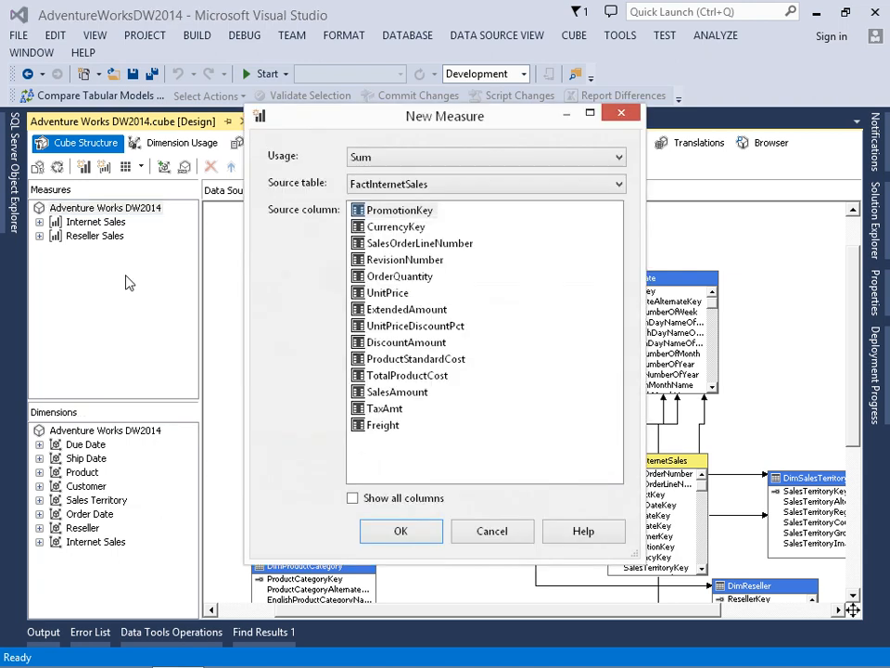
pyautogui.click(376, 162)
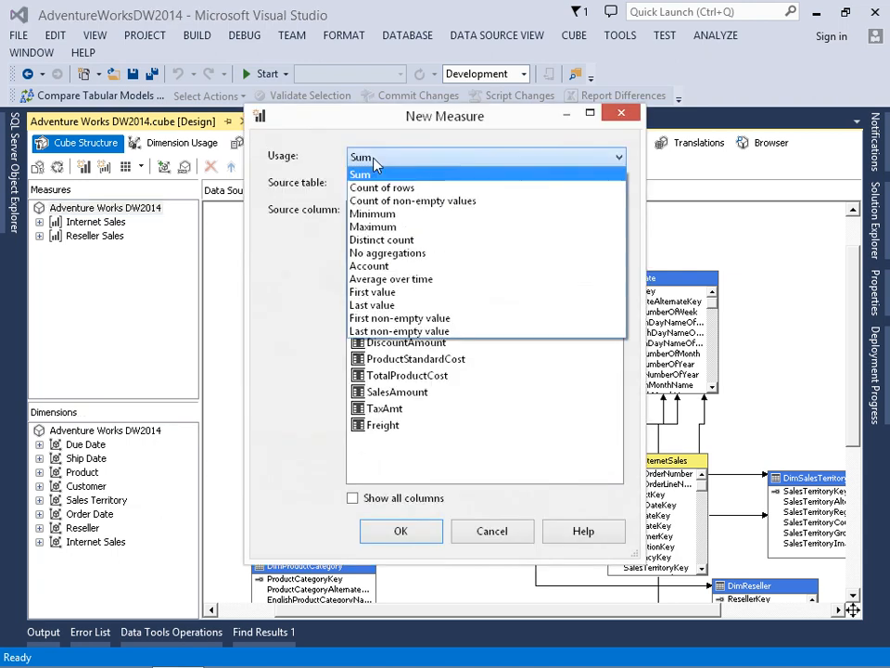
pyautogui.click(377, 188)
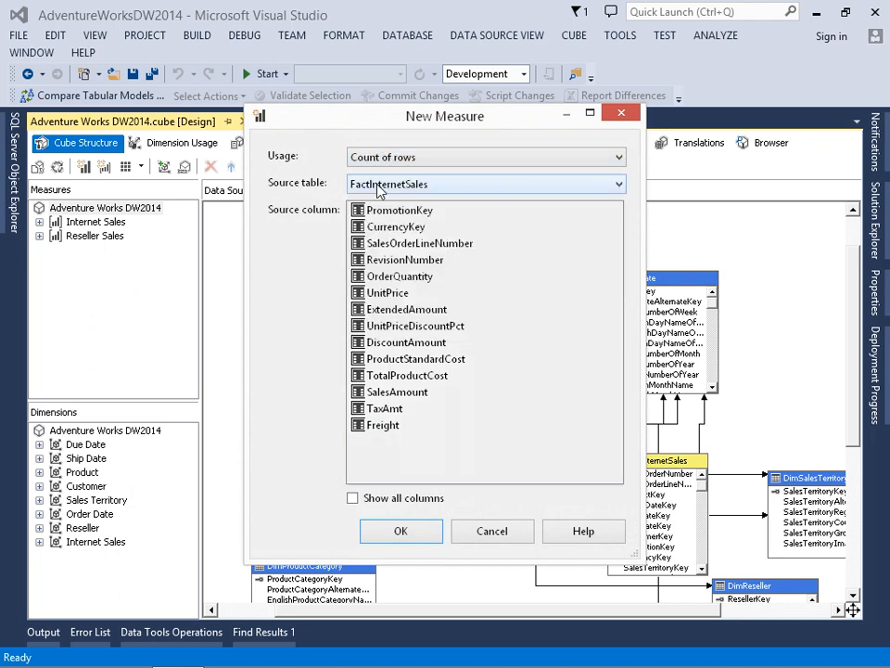
pyautogui.click(378, 188)
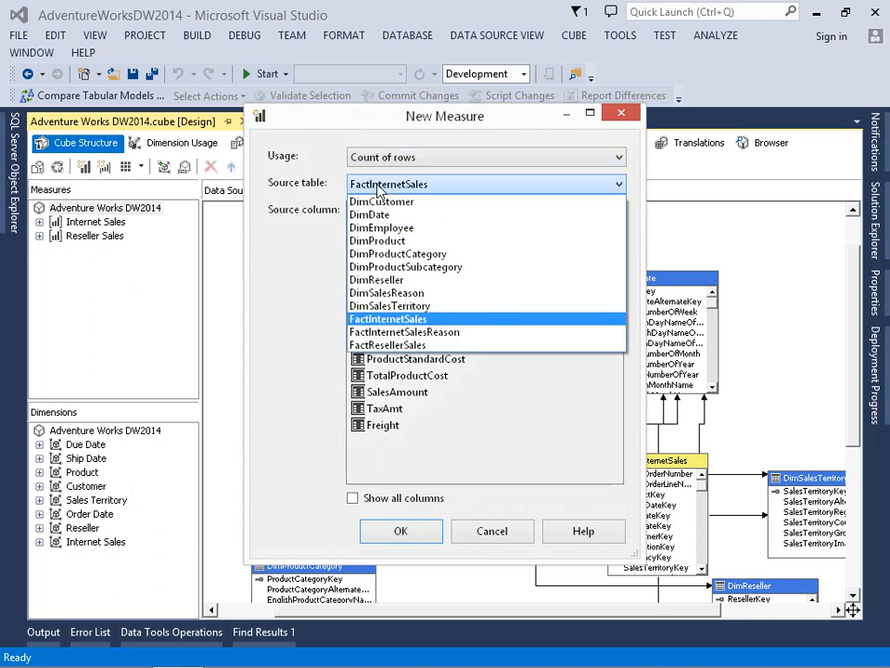
pyautogui.click(399, 332)
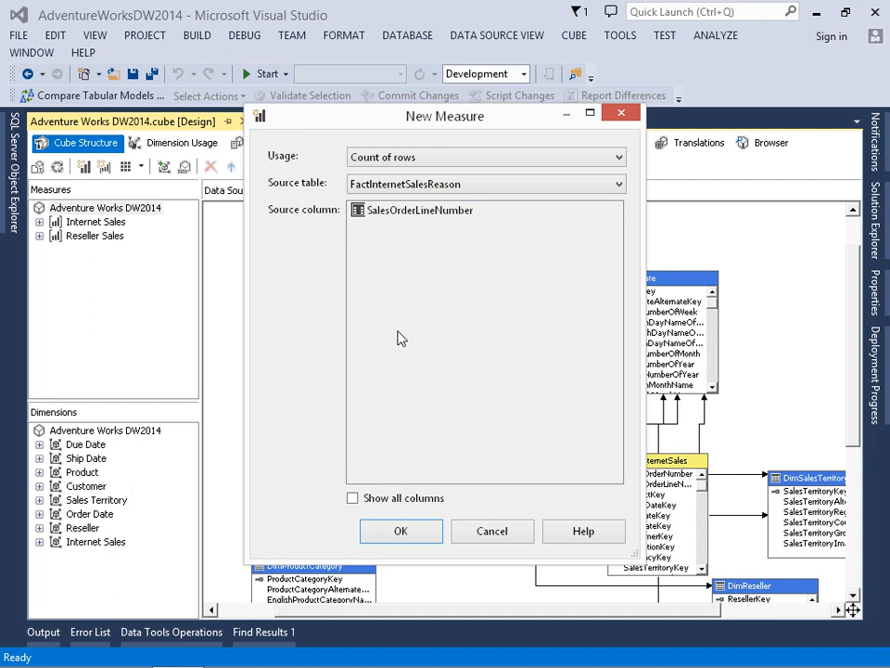
pyautogui.click(400, 530)
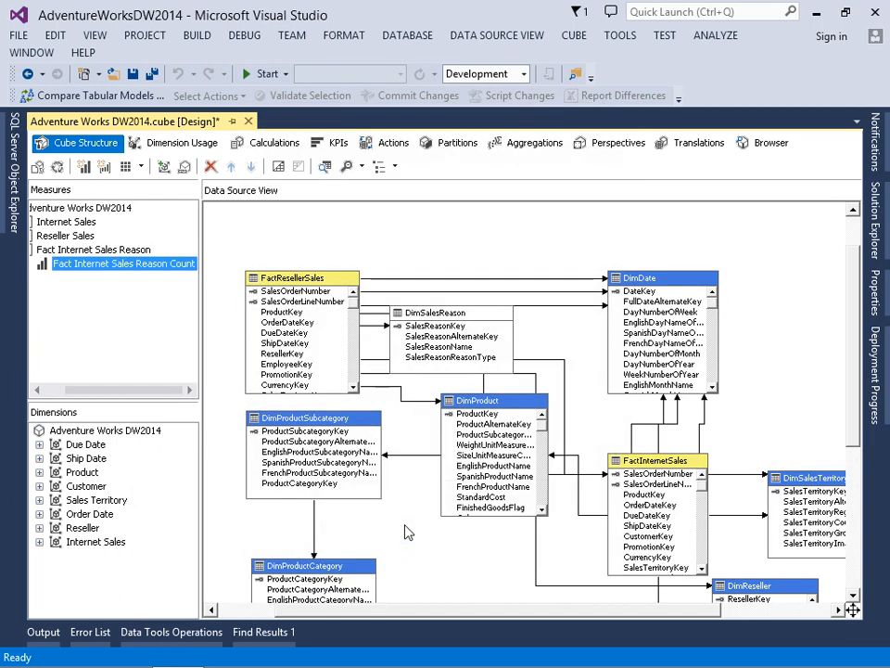
# Set the Visible property of the Fact Internet Sales Reason Count measure to False
pyautogui.rightClick(107, 268)
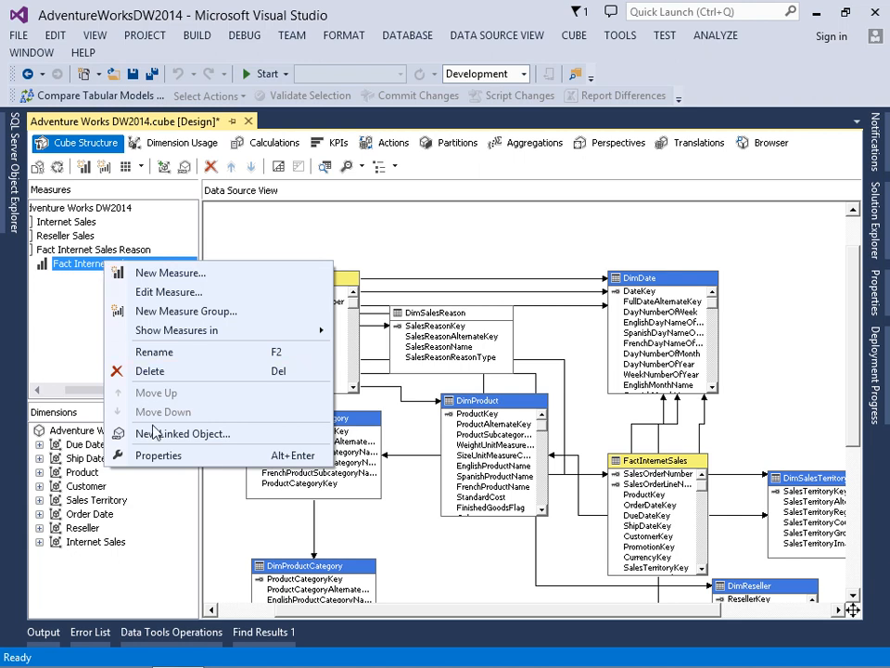
pyautogui.click(165, 456)
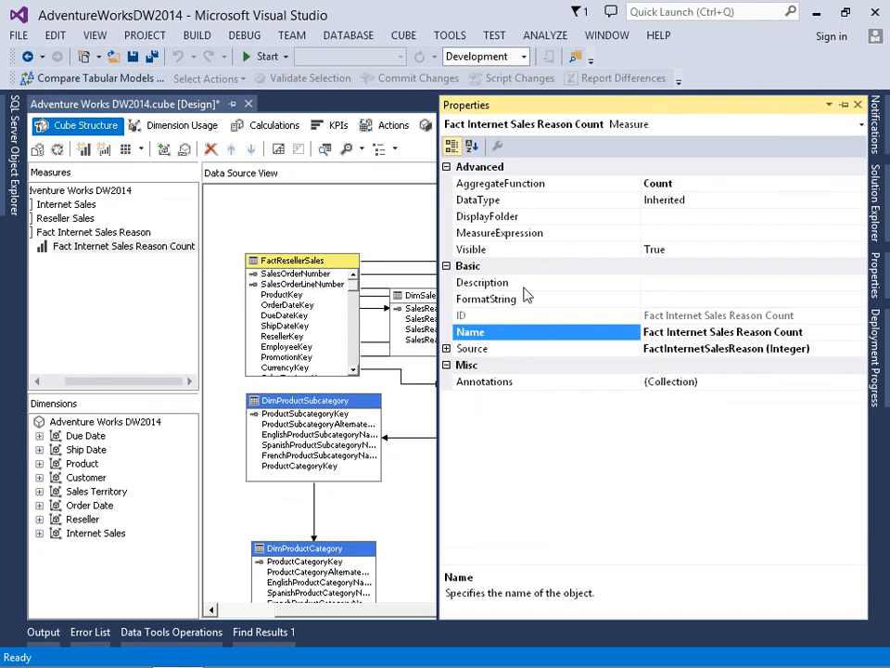
pyautogui.click(714, 250)
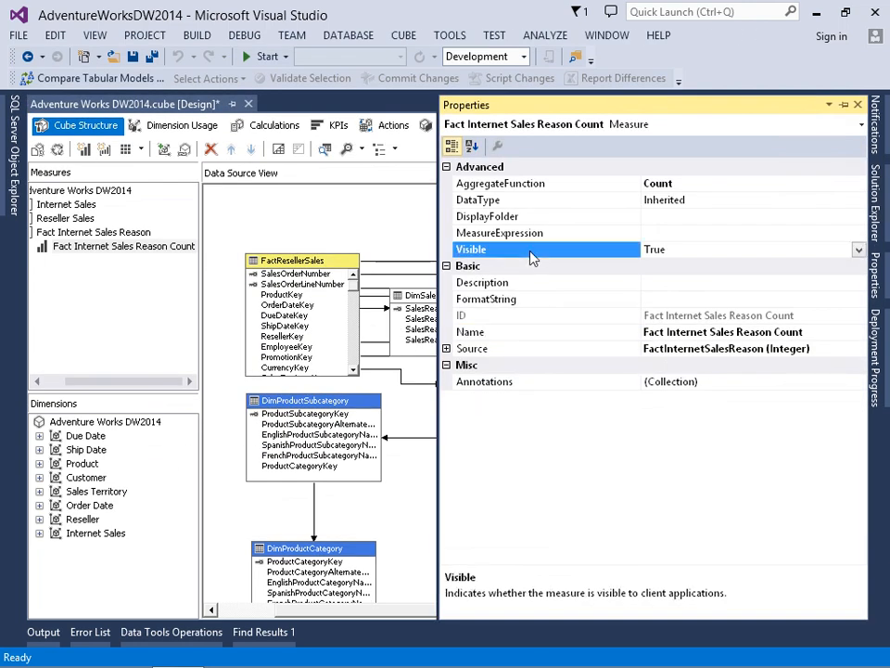
pyautogui.click(857, 251)
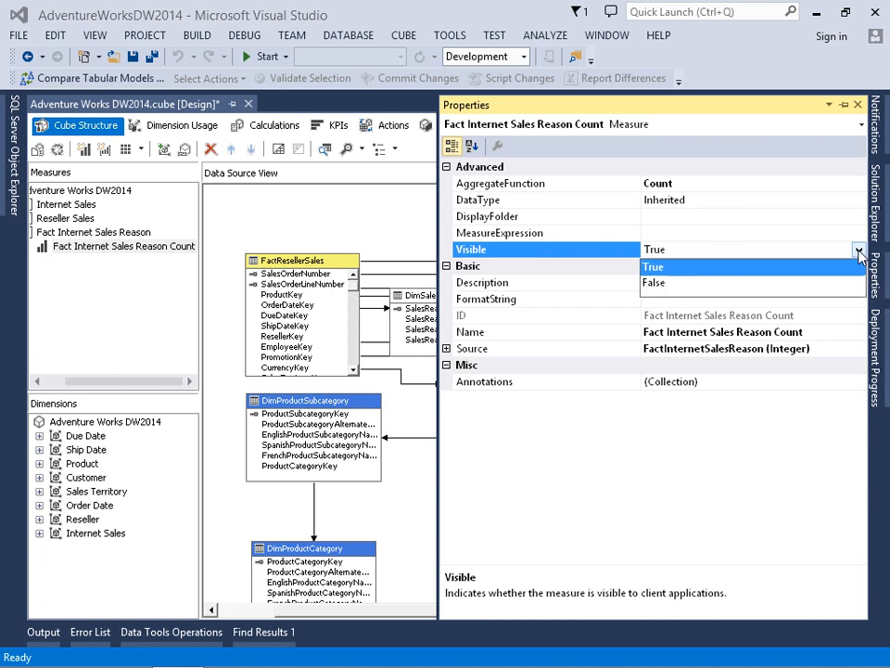
pyautogui.click(654, 282)
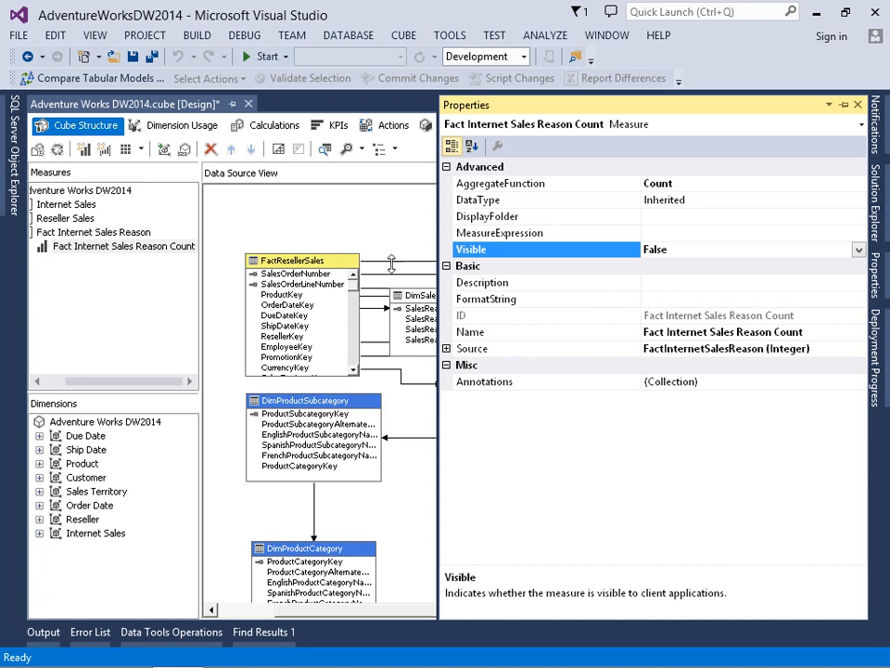
# Deploy the AdventureWorksDW2014 project with the hidden Fact Internet Sales Reason Count measure
pyautogui.click(874, 202)
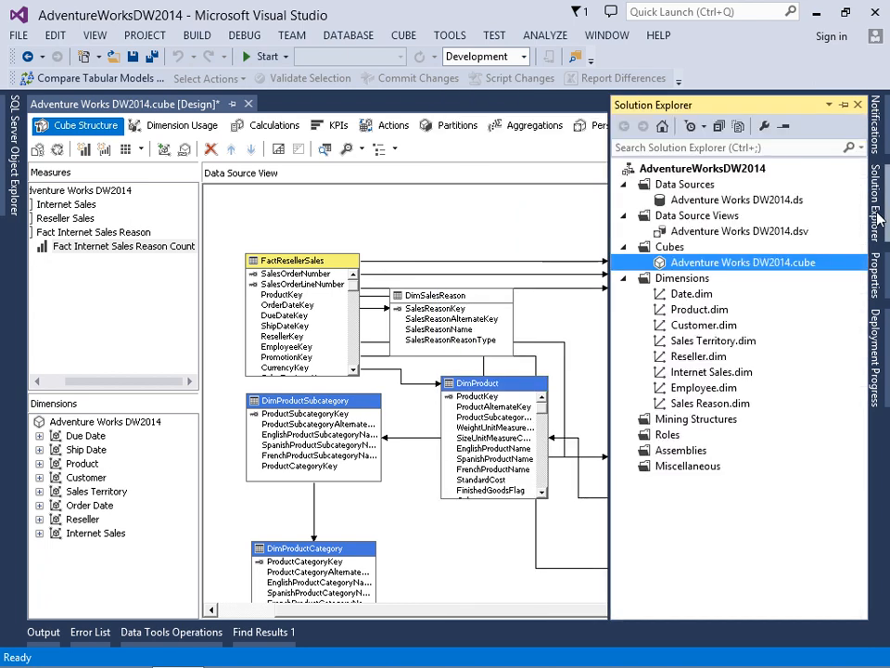
pyautogui.rightClick(691, 174)
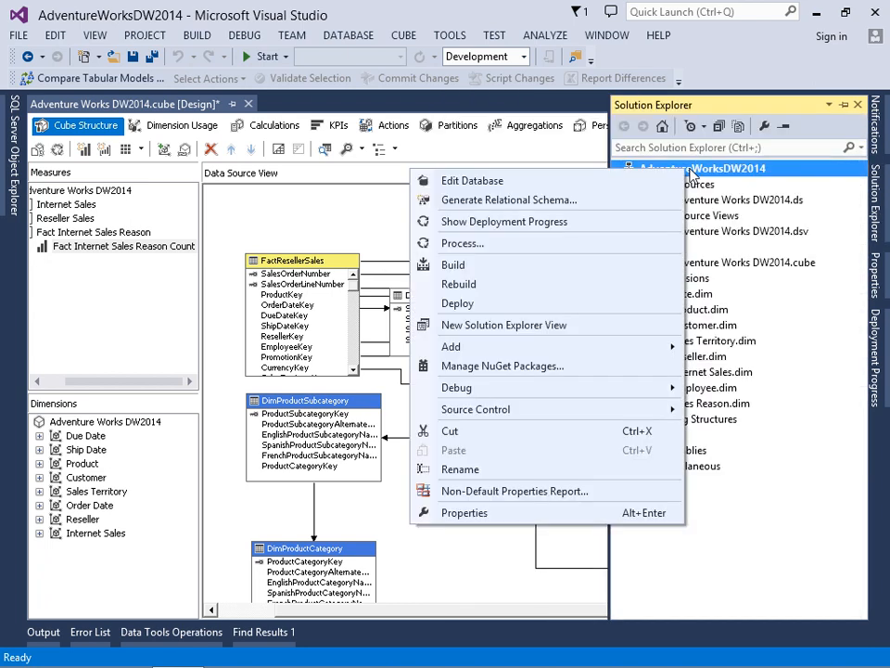
pyautogui.click(450, 306)
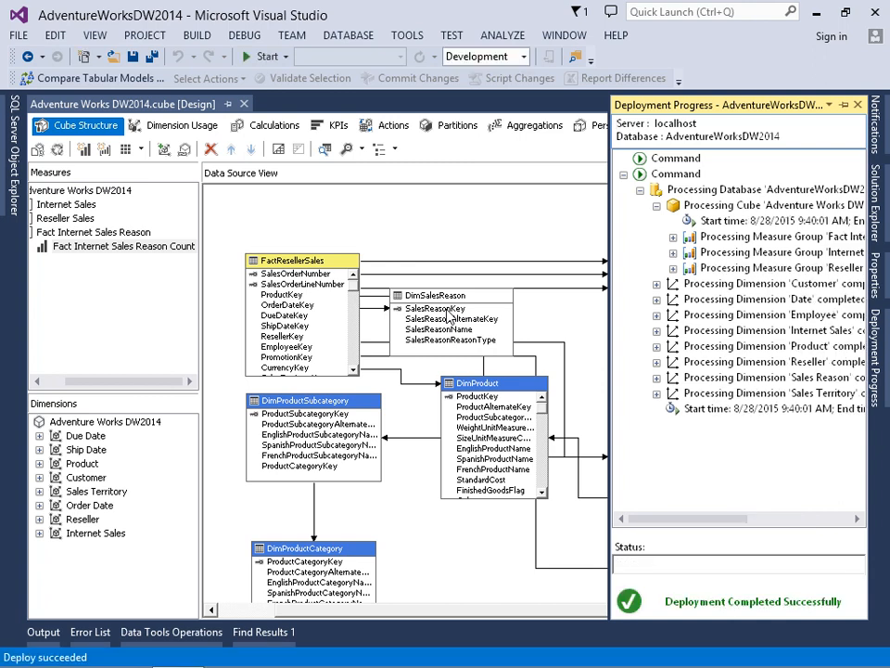
# Add Sales Reason as a cube dimension in the cube's dimension usage
pyautogui.click(186, 131)
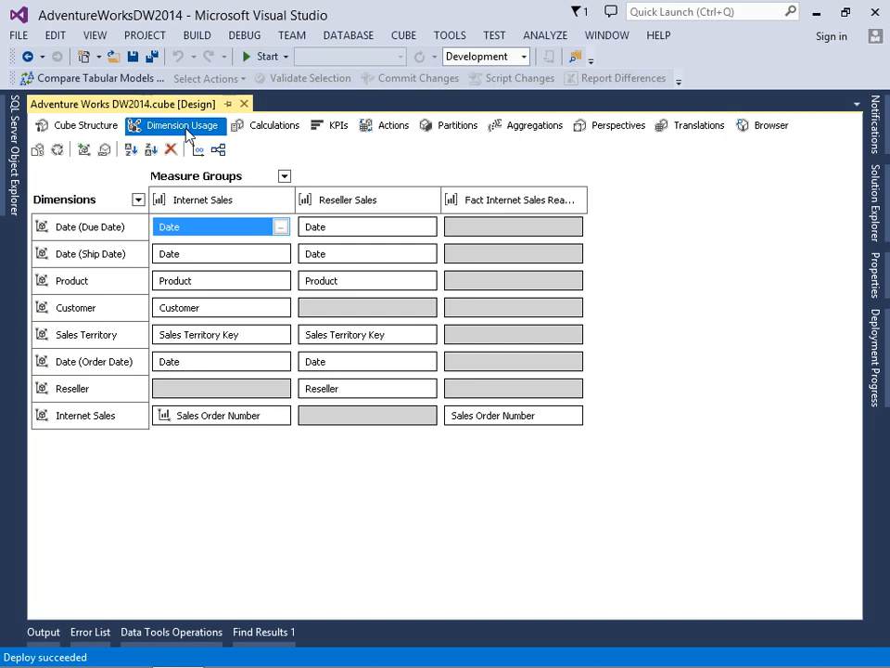
pyautogui.rightClick(80, 450)
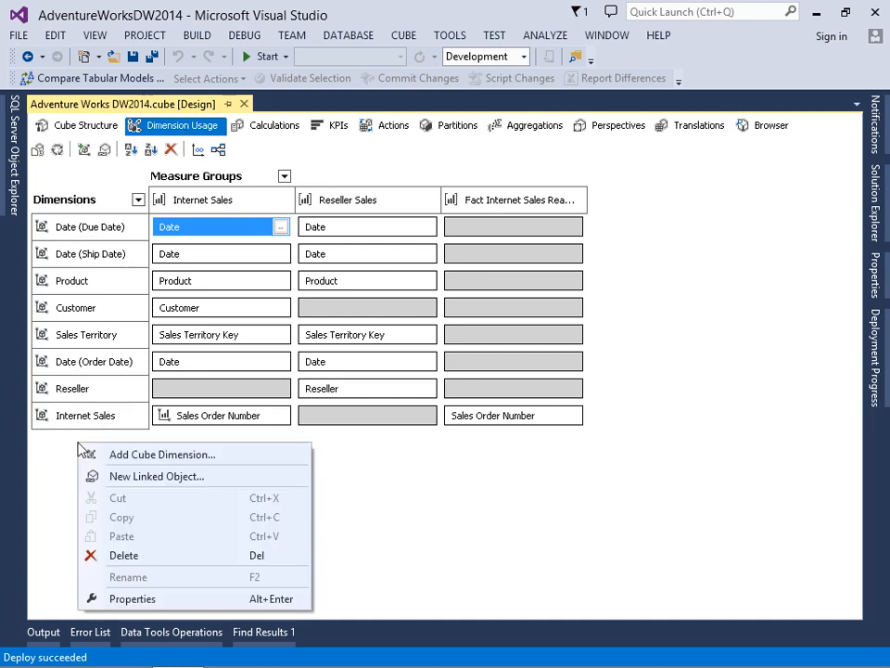
pyautogui.click(156, 455)
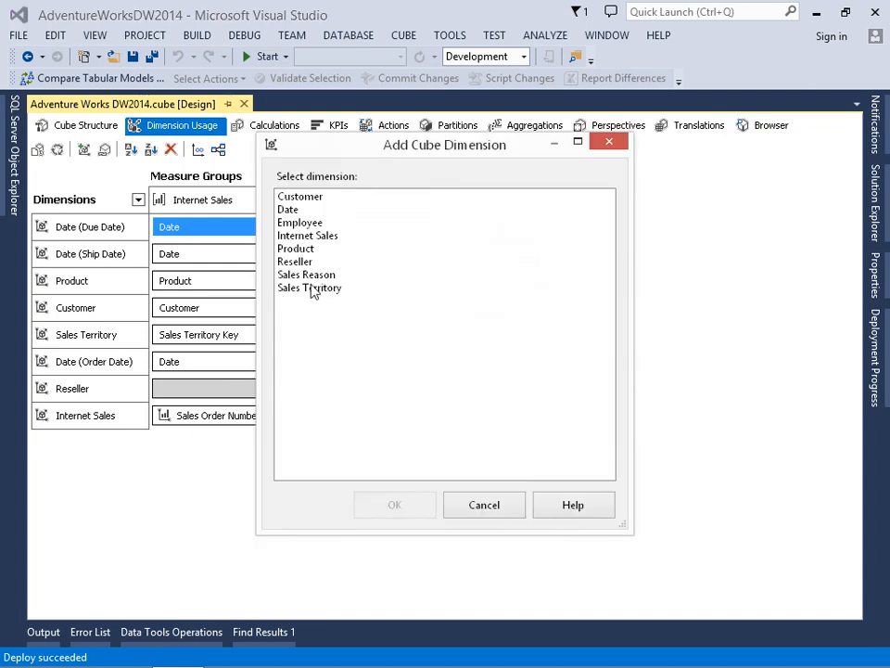
pyautogui.click(315, 276)
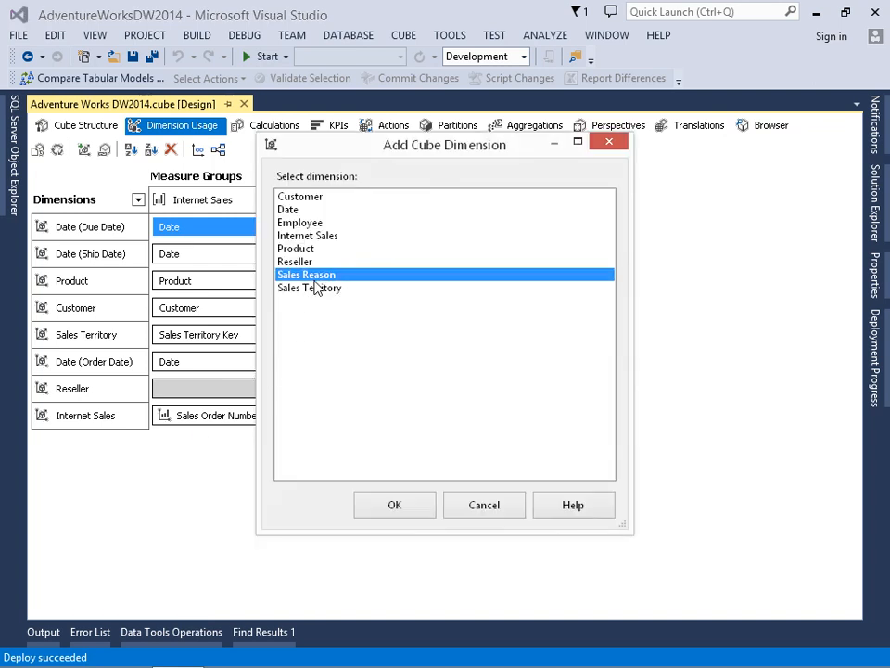
pyautogui.click(414, 513)
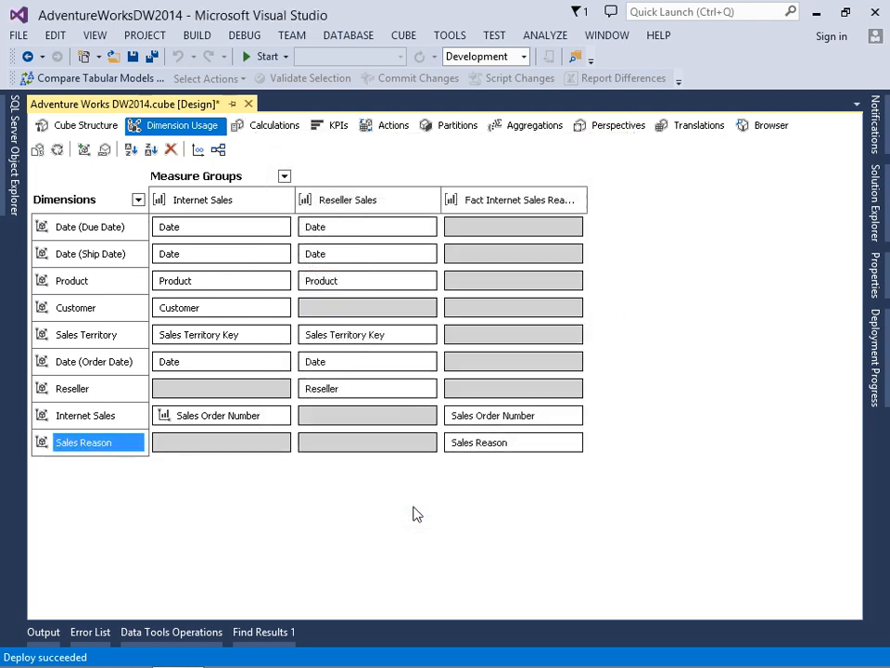
# Review the relationship definition between the Sales Reason dimension and the Fact Internet Sales Reason measure group
pyautogui.click(533, 444)
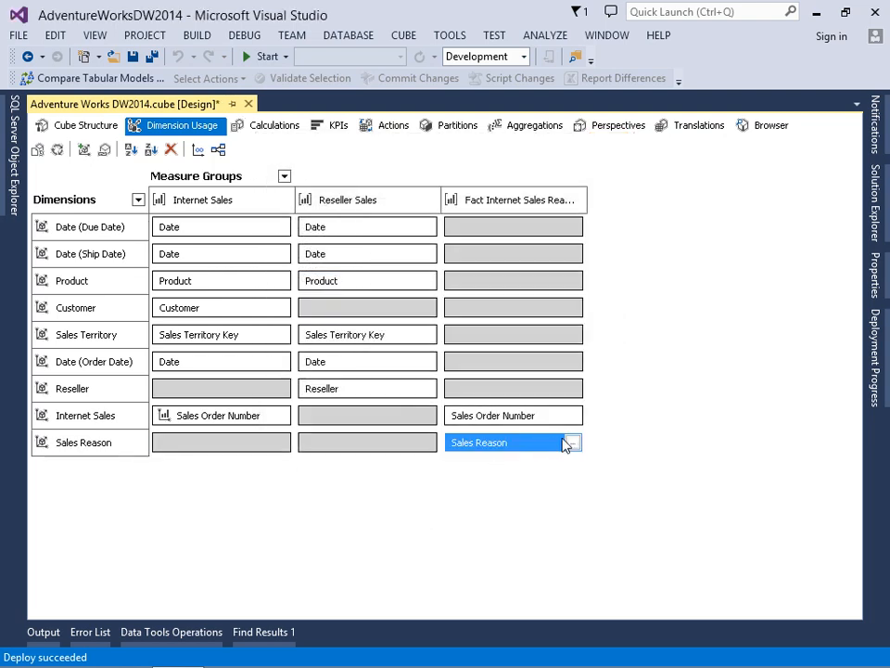
pyautogui.click(574, 444)
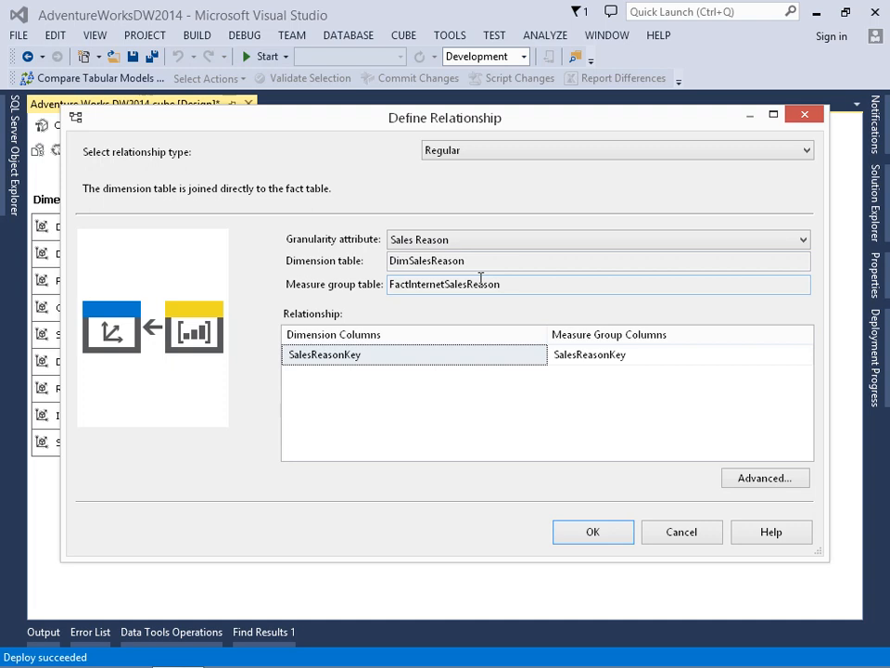
pyautogui.click(593, 534)
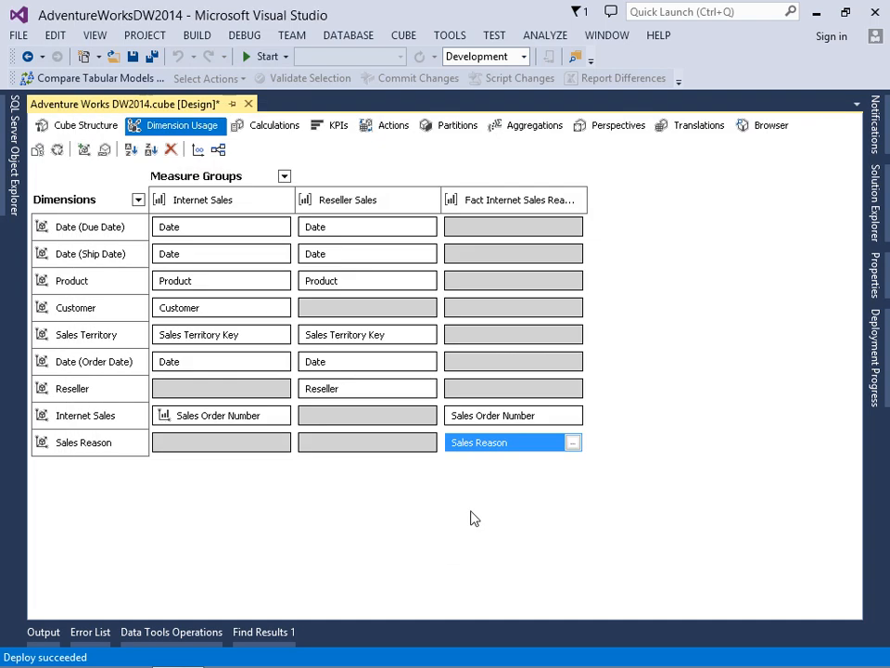
# Define a Many-to-Many relationship between Sales Reason and the Internet Sales measure group, with Fact Internet Sales Reason as intermediate measure group
pyautogui.click(286, 451)
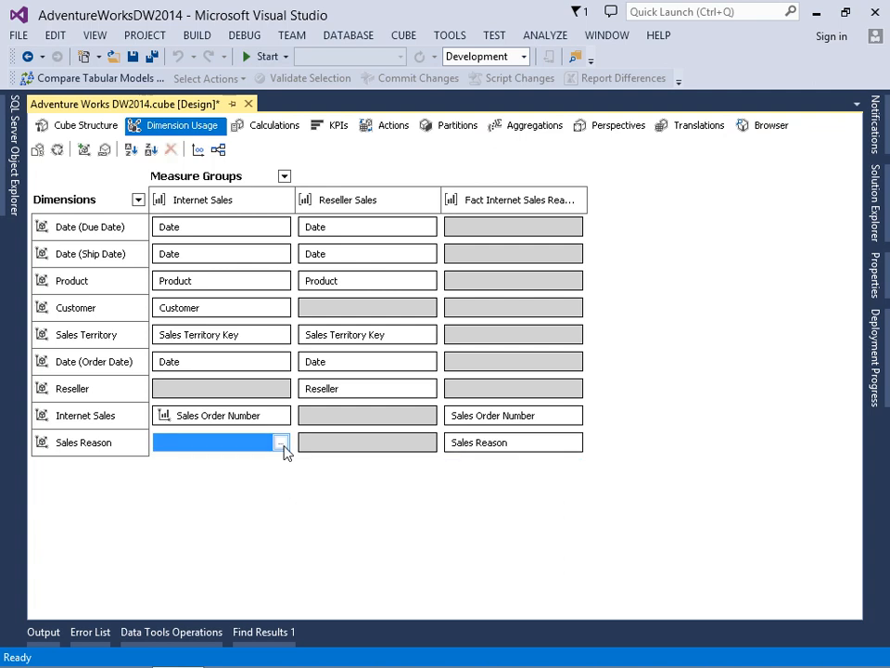
pyautogui.click(282, 444)
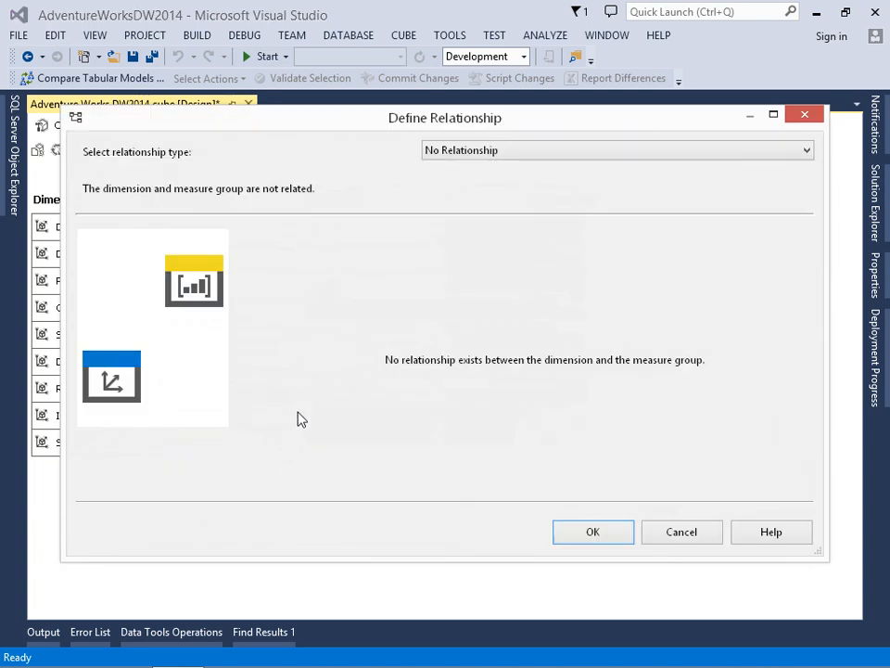
pyautogui.click(452, 155)
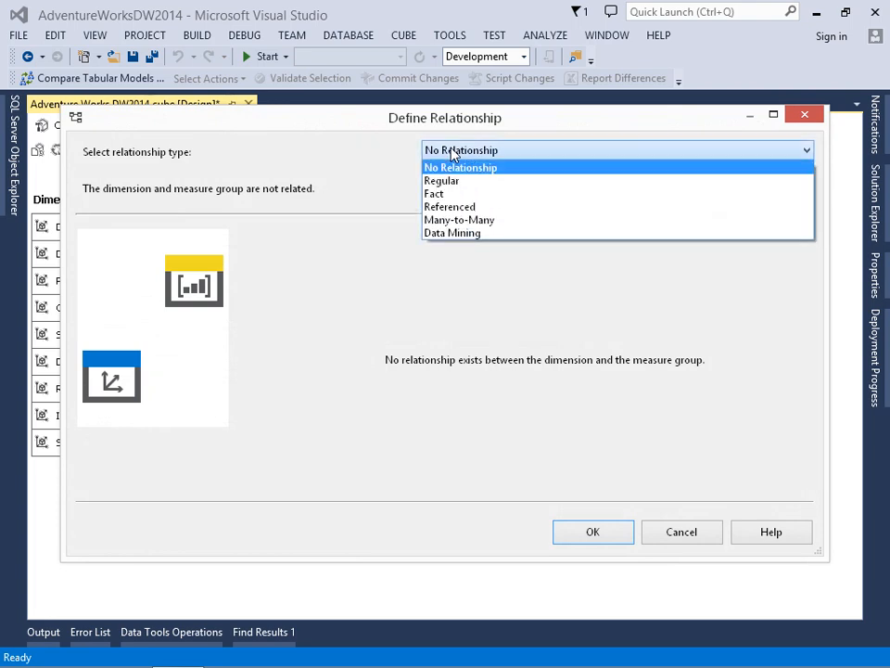
pyautogui.click(473, 221)
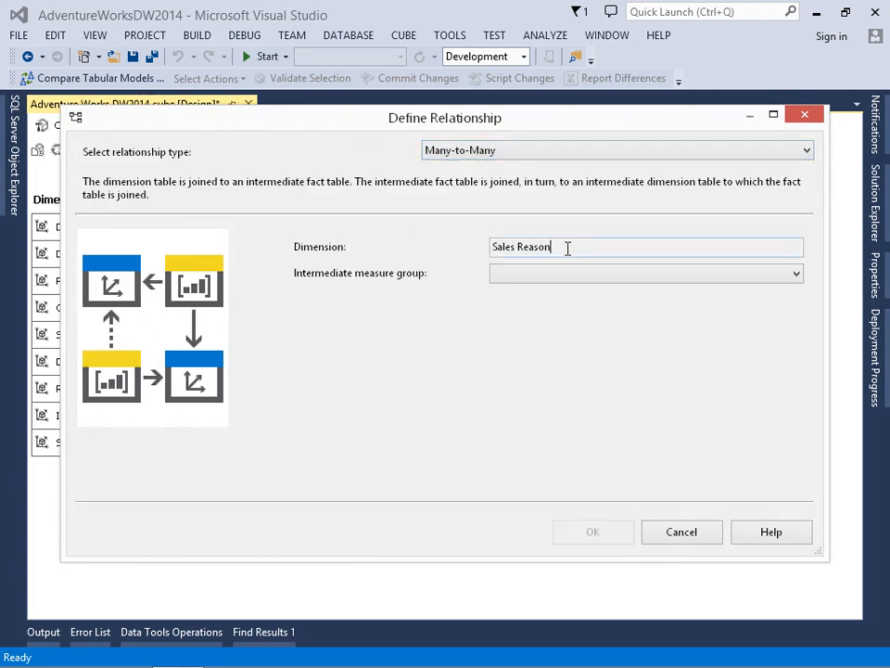
pyautogui.moveTo(566, 249); pyautogui.dragTo(497, 253)
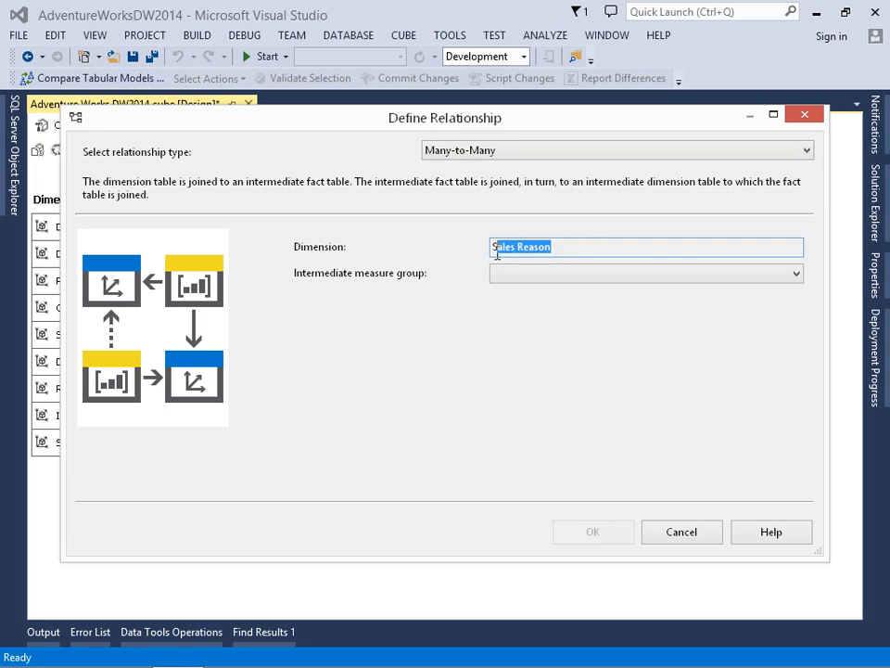
pyautogui.click(543, 278)
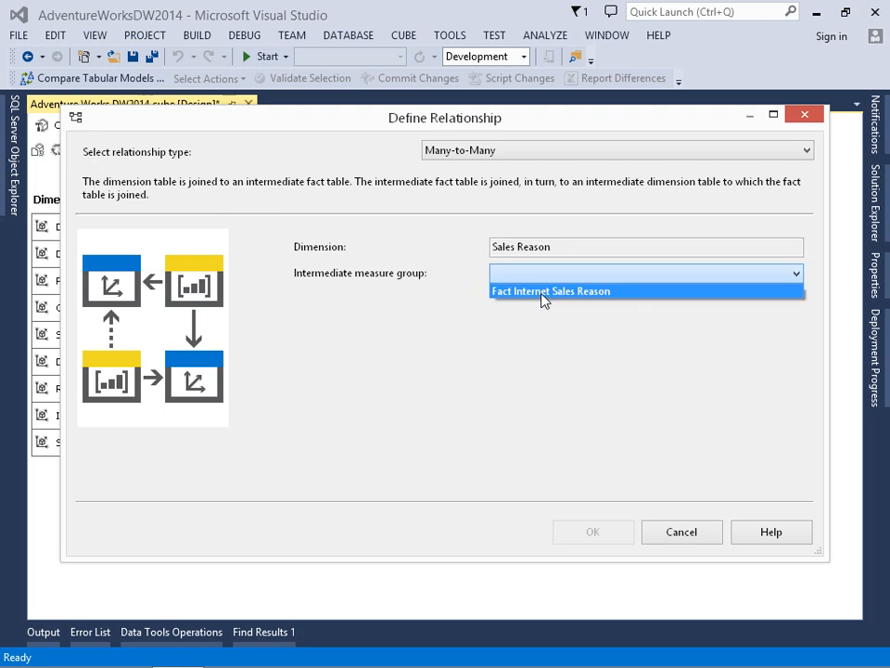
pyautogui.click(544, 293)
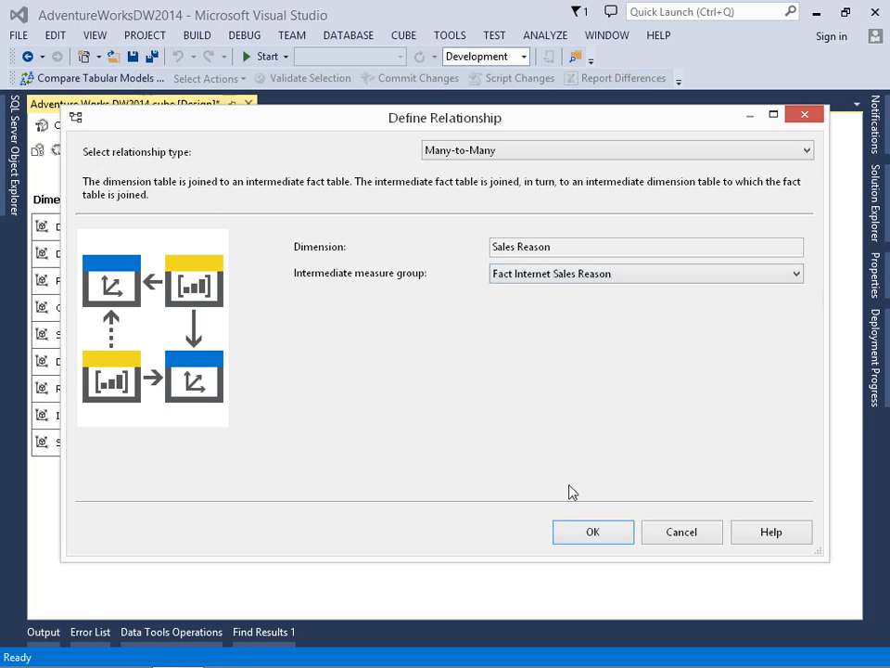
pyautogui.click(584, 532)
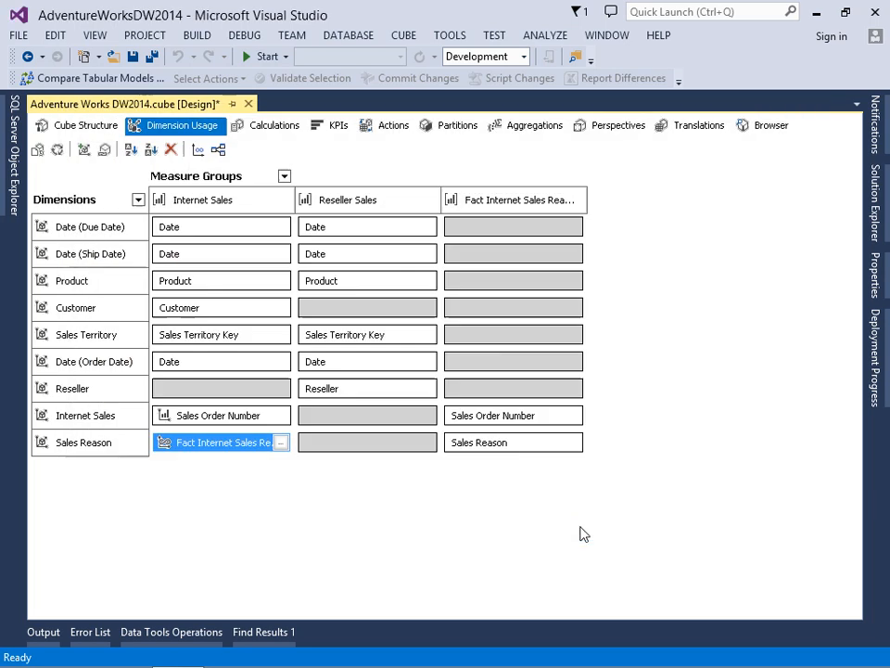
# Deploy the AdventureWorksDW2014 project again with the many-to-many Sales Reason relationship
pyautogui.click(874, 204)
pyautogui.rightClick(673, 169)
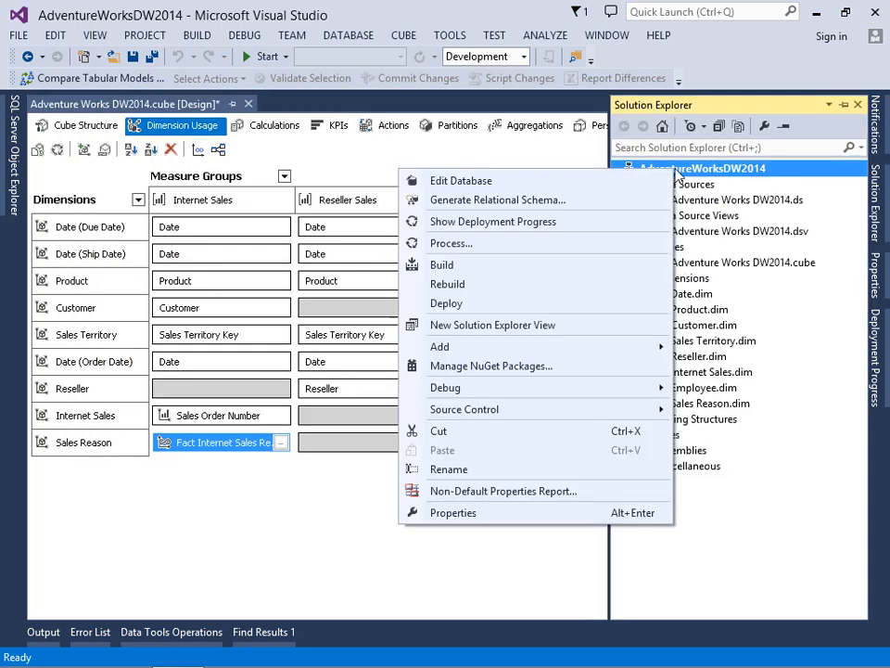
pyautogui.click(456, 304)
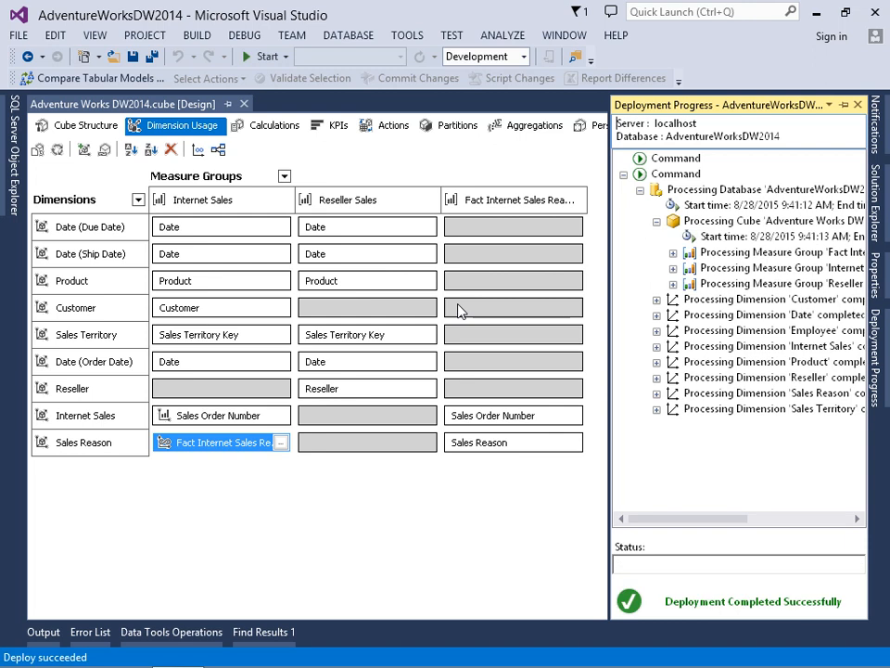
pyautogui.click(483, 521)
# Open the cube browser and analyze the Adventure Works DW2014 perspective in Excel, enabling the data connection
pyautogui.click(770, 126)
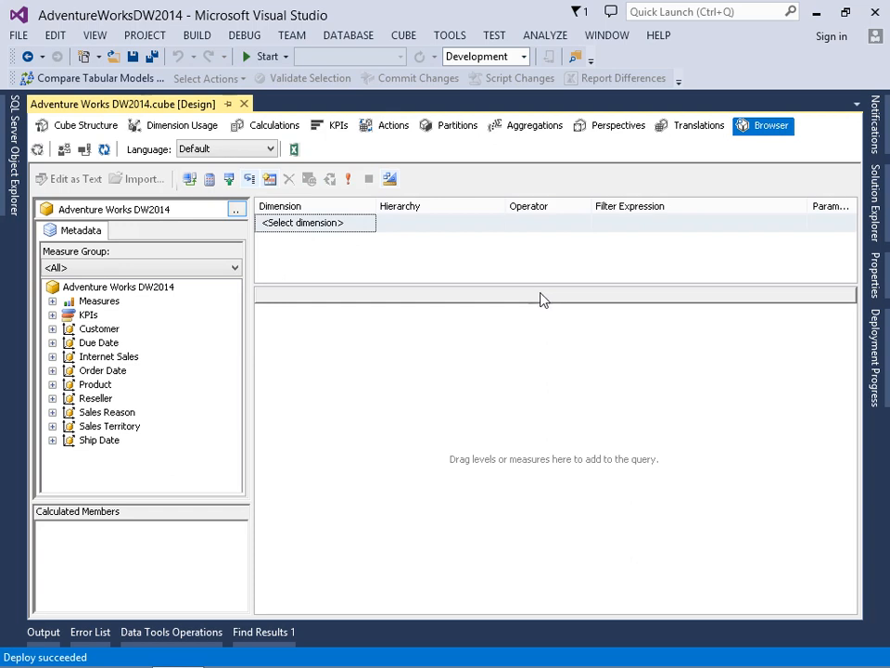
pyautogui.click(293, 150)
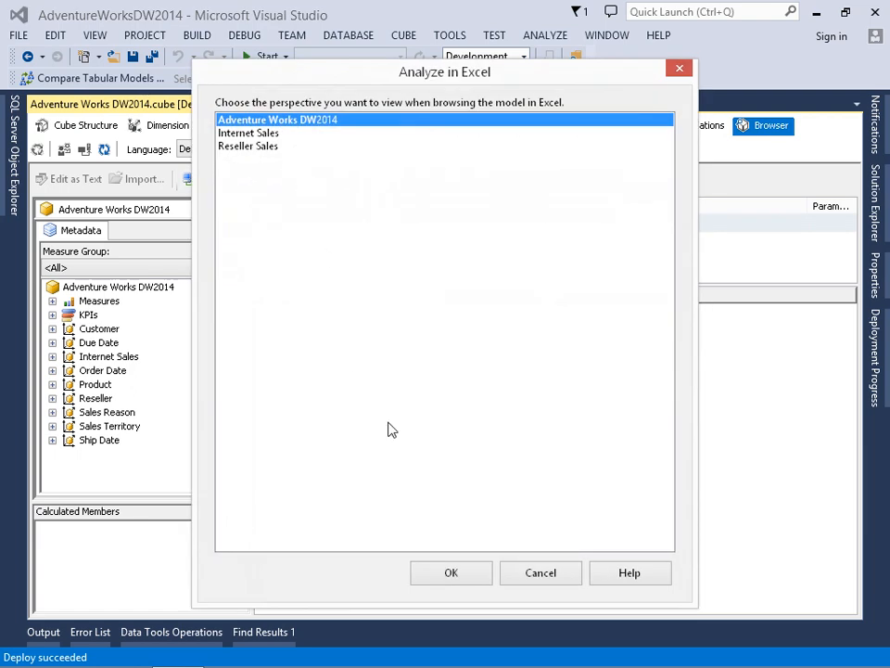
pyautogui.click(451, 572)
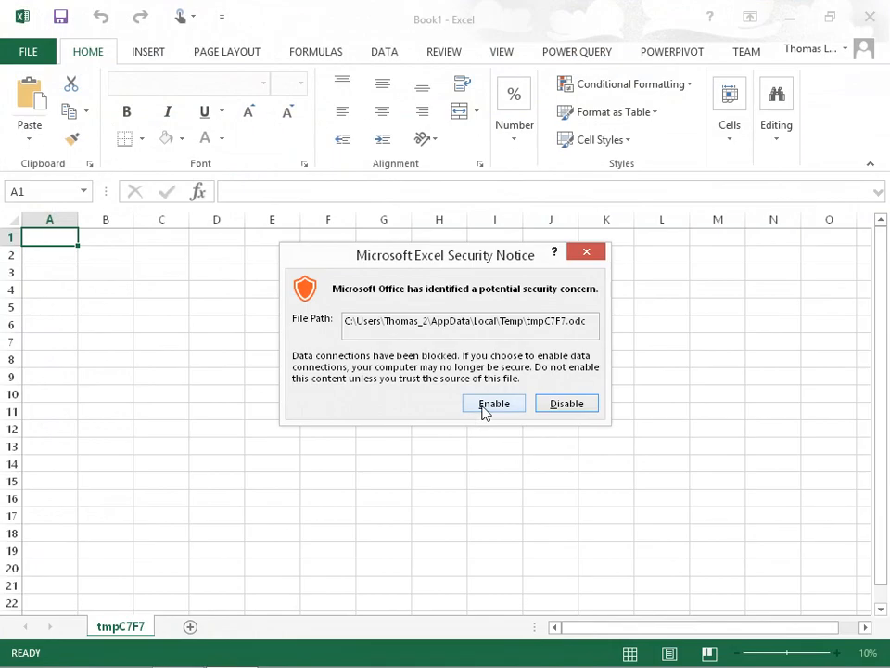
pyautogui.click(494, 404)
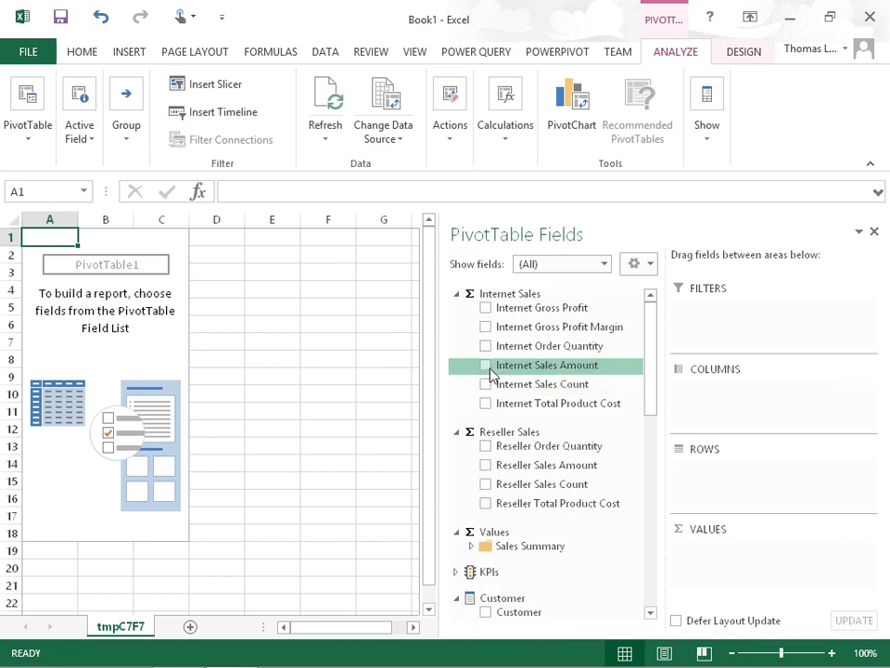
# Build a PivotTable with Internet Sales Amount as values and the Order Date Year on rows
pyautogui.click(490, 369)
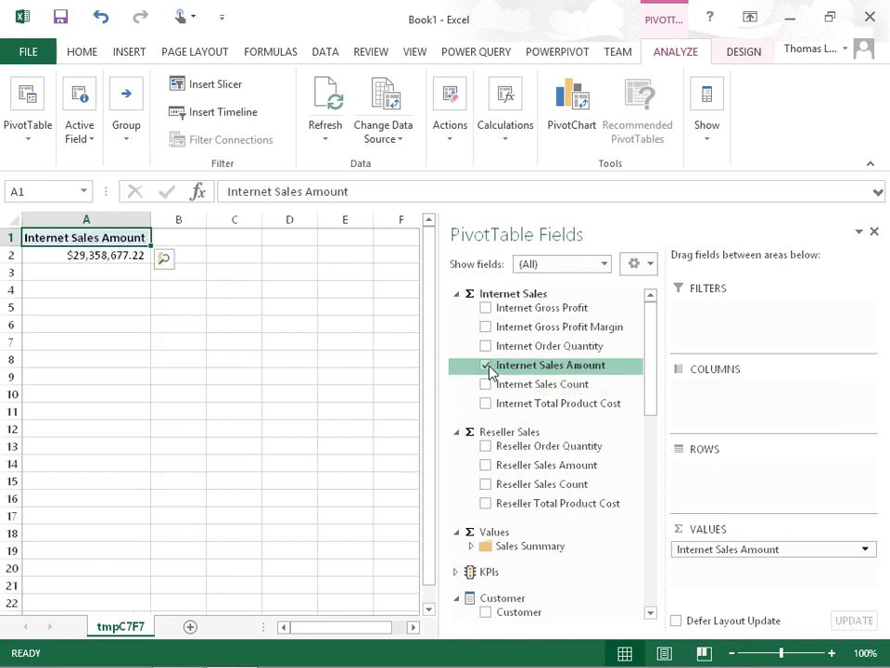
pyautogui.click(649, 563)
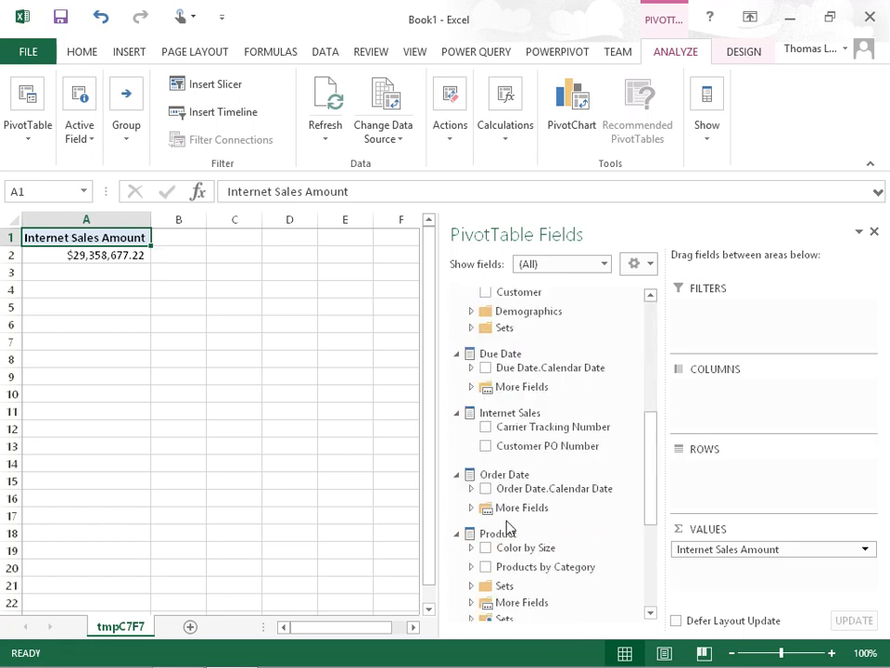
pyautogui.click(471, 507)
pyautogui.moveTo(562, 612); pyautogui.dragTo(725, 490)
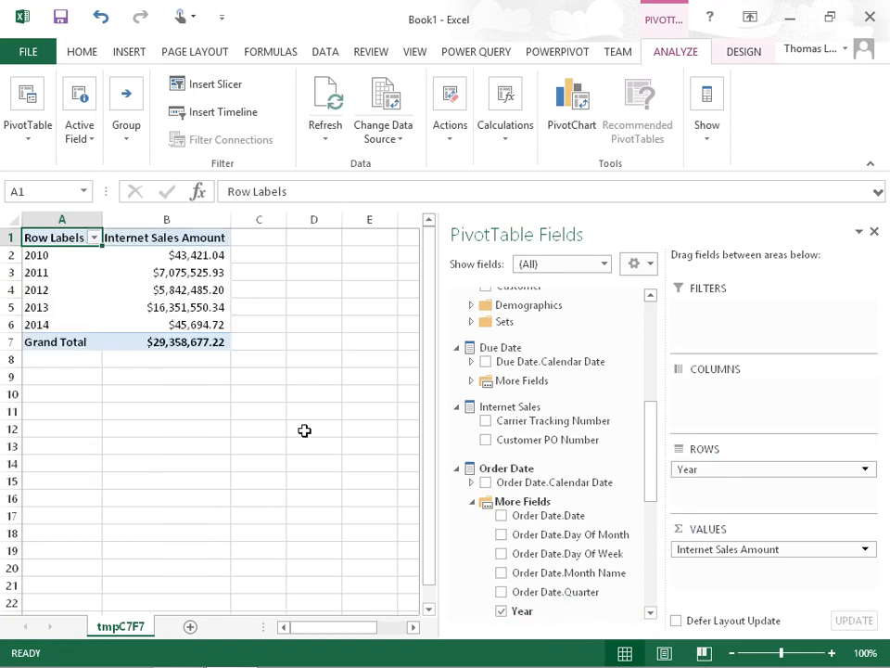
# Enter a formula in cell C6 that sums the yearly Internet Sales Amount values in B2:B6
pyautogui.moveTo(198, 258); pyautogui.dragTo(195, 323)
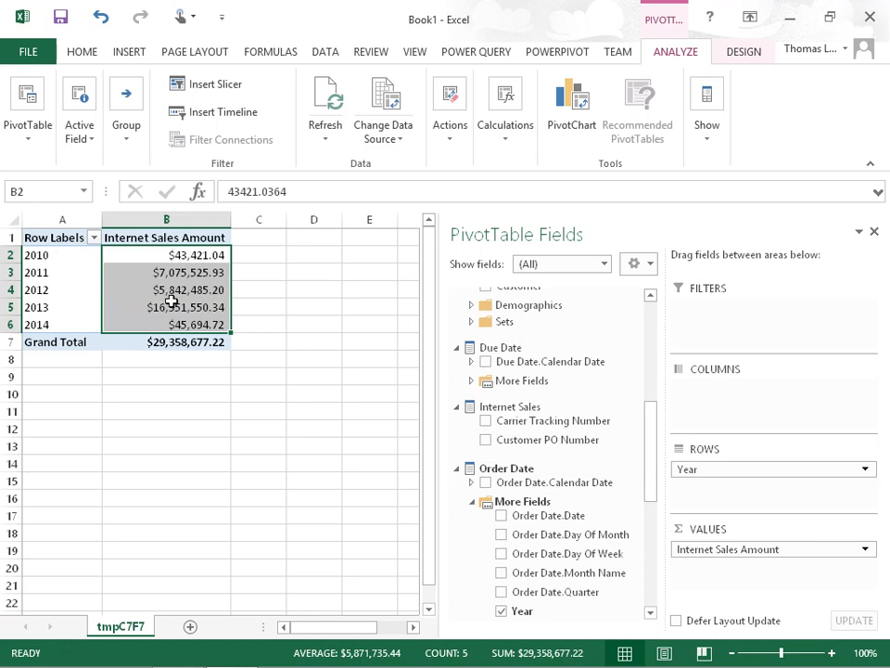
pyautogui.click(246, 325)
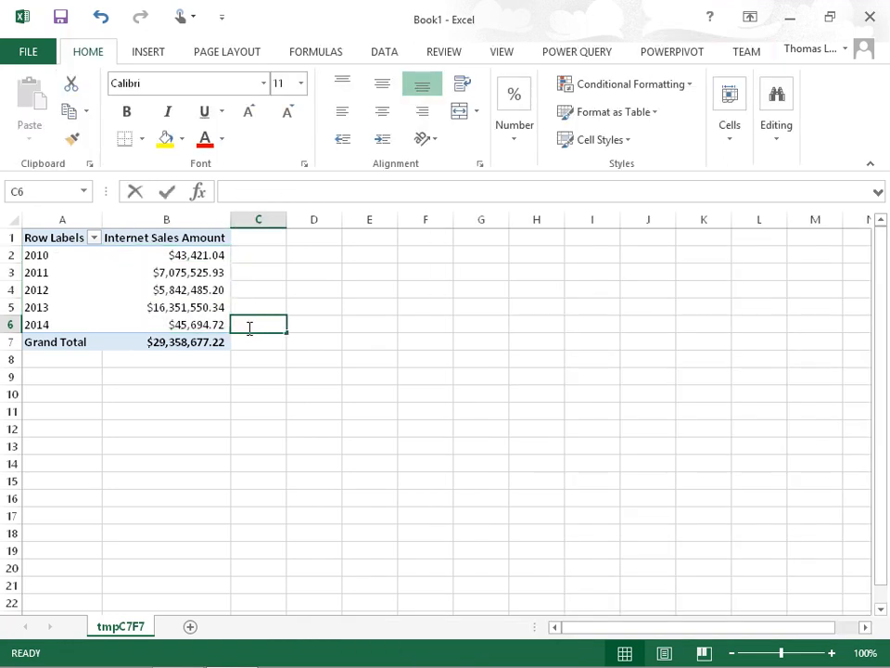
pyautogui.write('=Sum(')
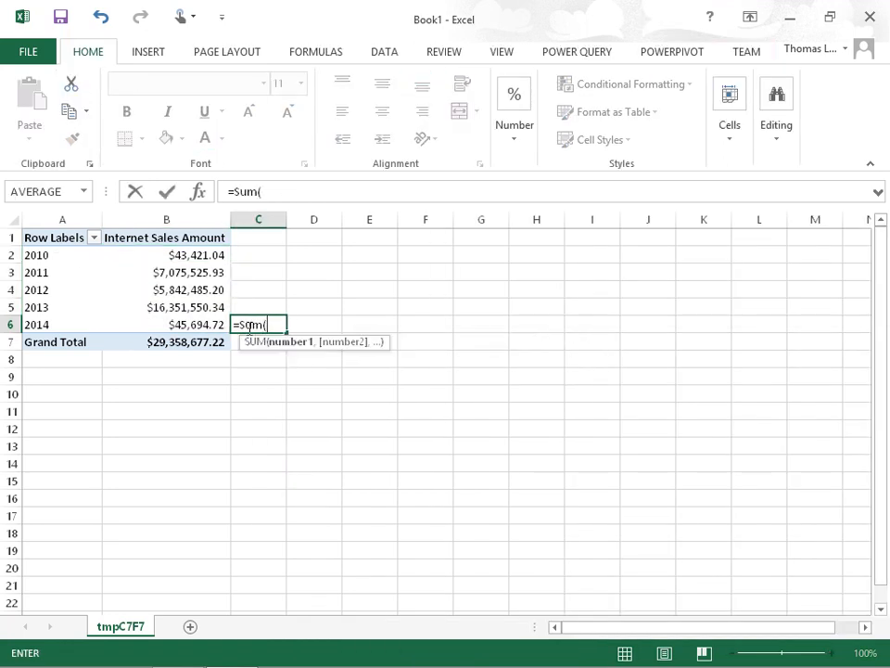
pyautogui.moveTo(183, 322); pyautogui.dragTo(193, 259)
pyautogui.write(')')
pyautogui.press('Return')
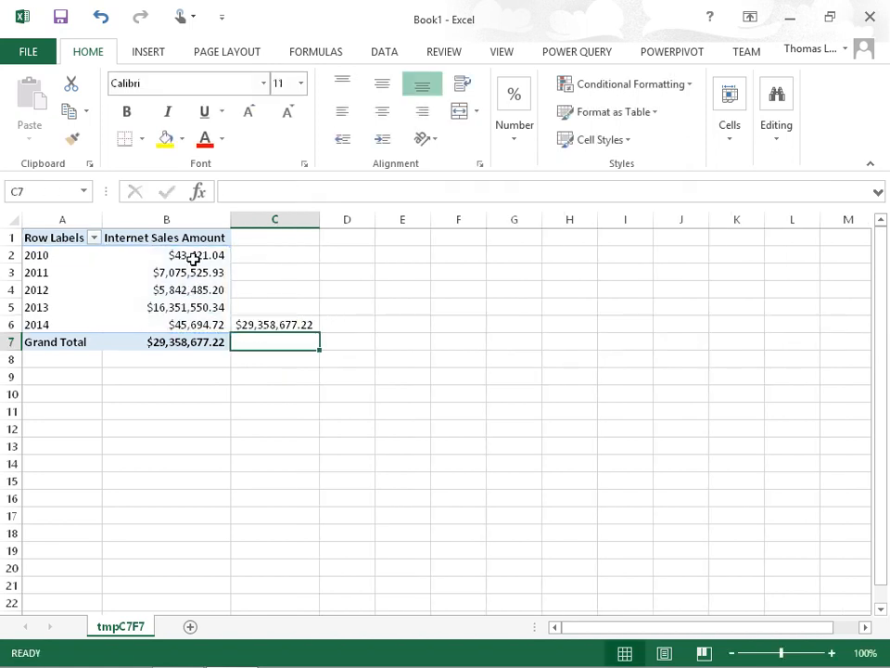
pyautogui.click(258, 328)
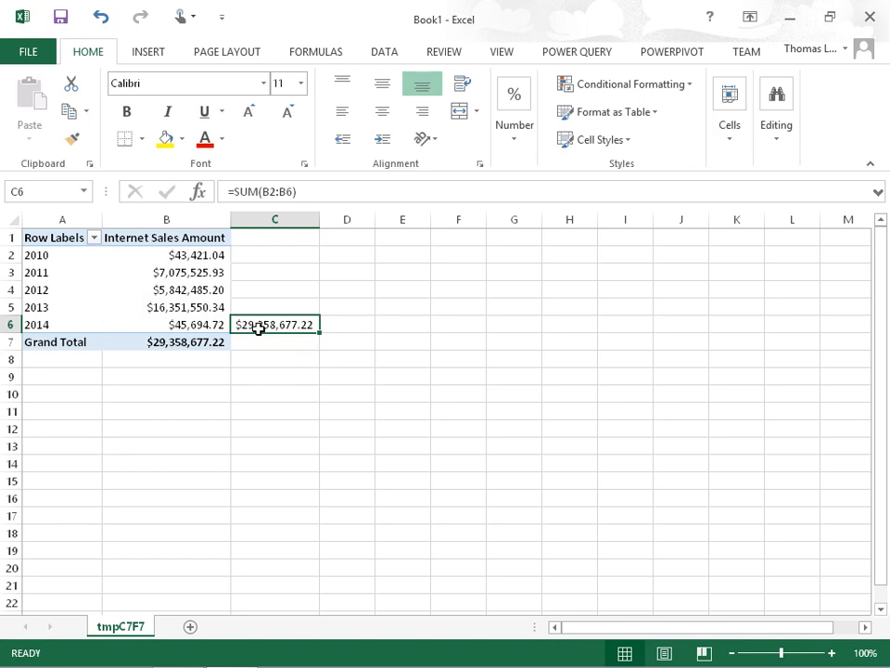
# Copy the whole yearly Internet Sales Amount PivotTable and paste the copy at cell A10
pyautogui.click(196, 342)
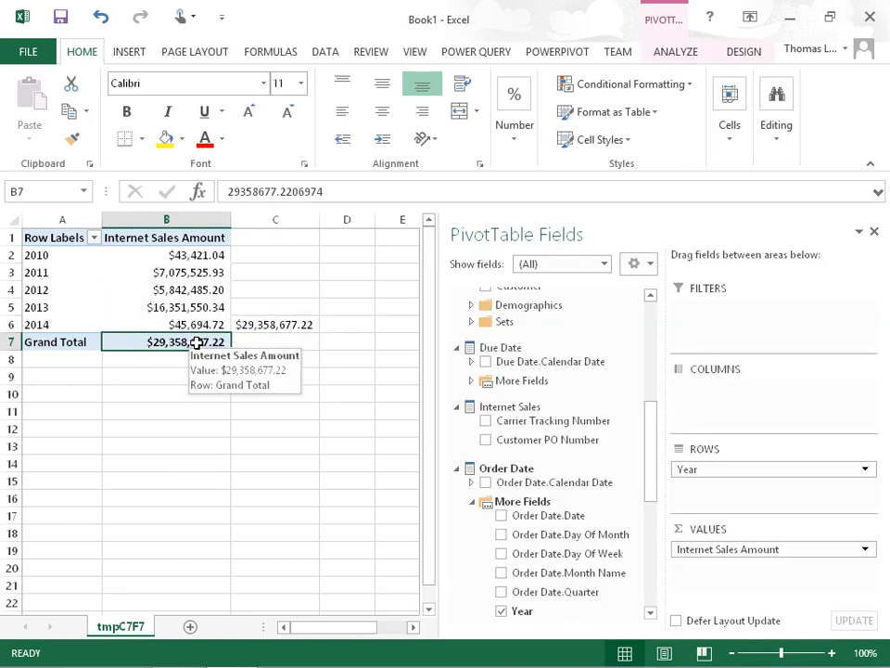
pyautogui.hotkey('shift', 'Up')
pyautogui.hotkey('shift', 'Up')
pyautogui.hotkey('shift', 'Up')
pyautogui.hotkey('shift', 'Up')
pyautogui.hotkey('shift', 'Up')
pyautogui.hotkey('shift', 'Up')
pyautogui.hotkey('shift', 'Left')
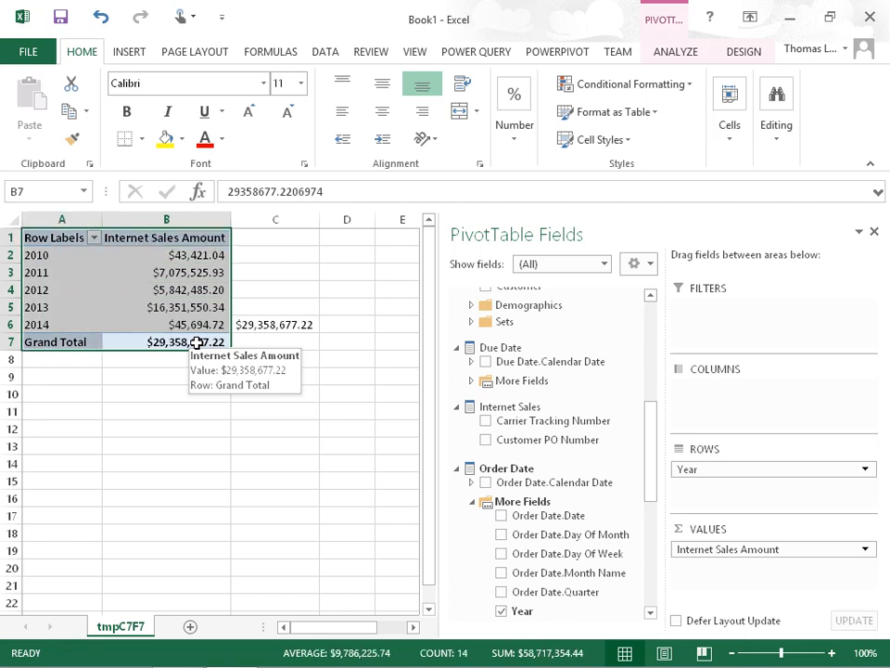
pyautogui.hotkey('ctrl', 'c')
pyautogui.press('Down')
pyautogui.press('Down')
pyautogui.press('Down')
pyautogui.press('Left')
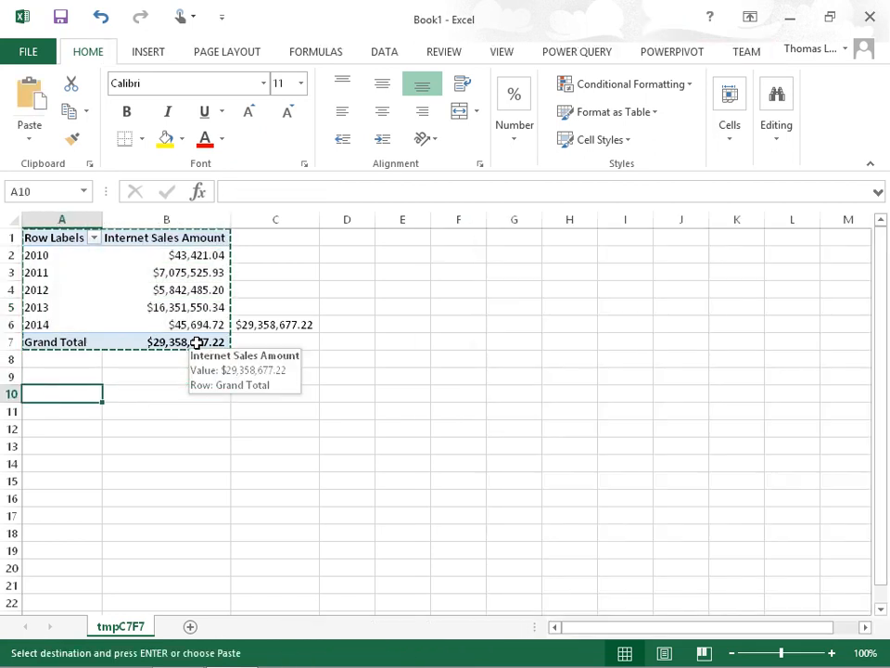
pyautogui.hotkey('ctrl', 'v')
# Replace Year with the Sales Reason field on the rows of the copied PivotTable
pyautogui.click(186, 426)
pyautogui.moveTo(691, 470); pyautogui.dragTo(619, 486)
pyautogui.scroll(-10, 652, 559)
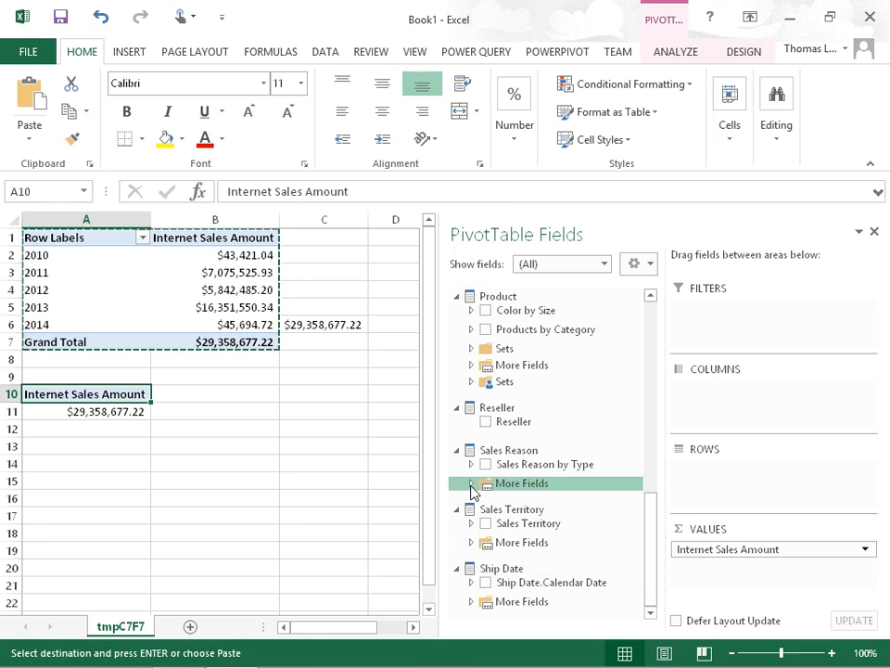
pyautogui.click(471, 484)
pyautogui.moveTo(513, 498); pyautogui.dragTo(731, 495)
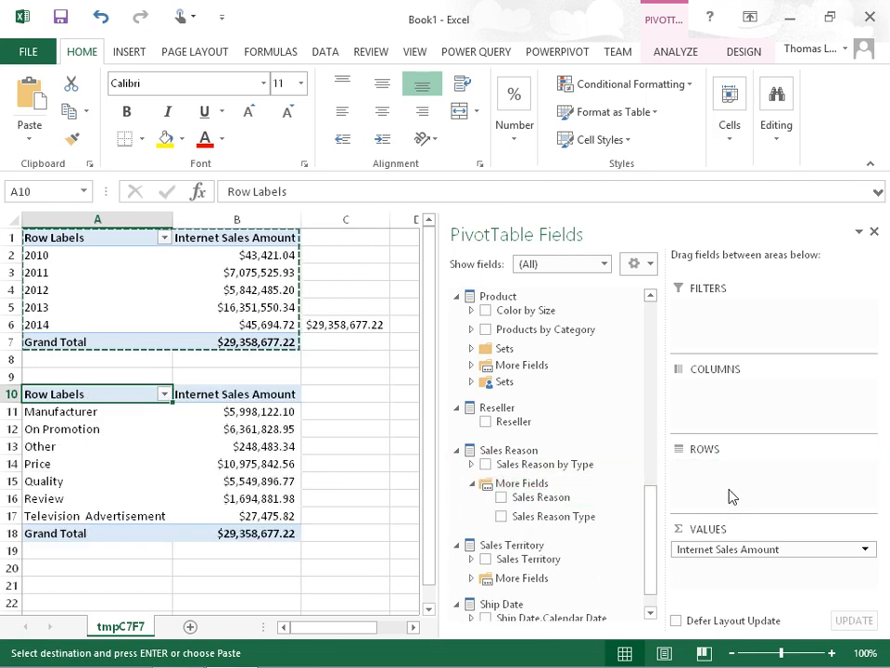
# Enter a formula in cell C17 that sums the Sales Reason amounts in B11:B17, and select the Grand Total beside it
pyautogui.click(329, 516)
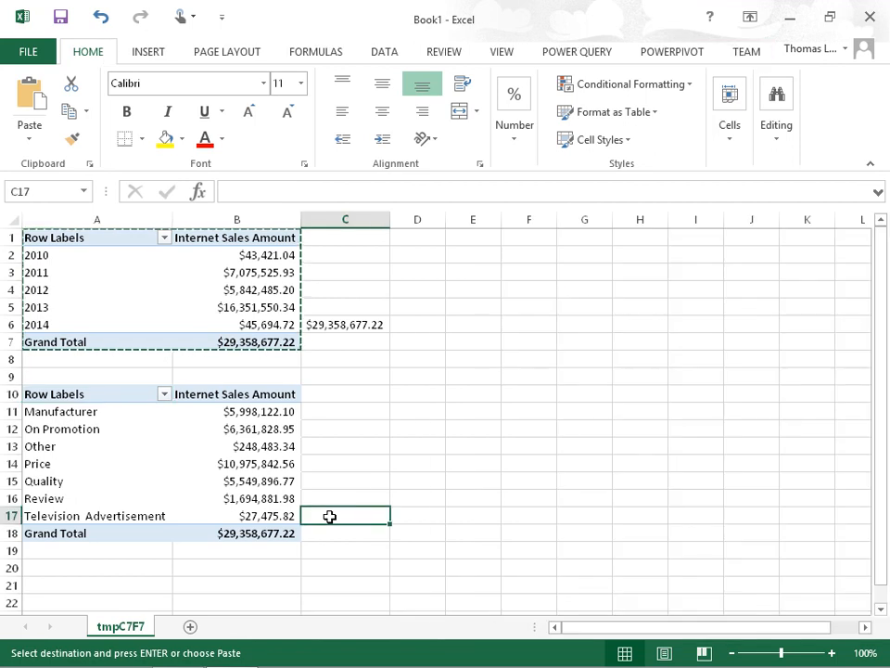
pyautogui.write('=Sum(')
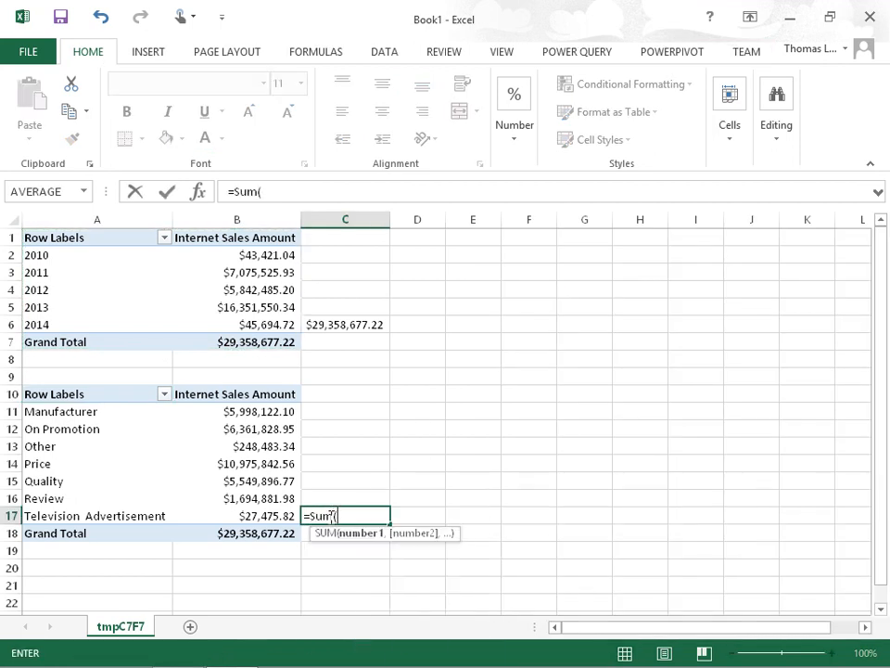
pyautogui.click(278, 515)
pyautogui.moveTo(278, 516); pyautogui.dragTo(284, 414)
pyautogui.press('Return')
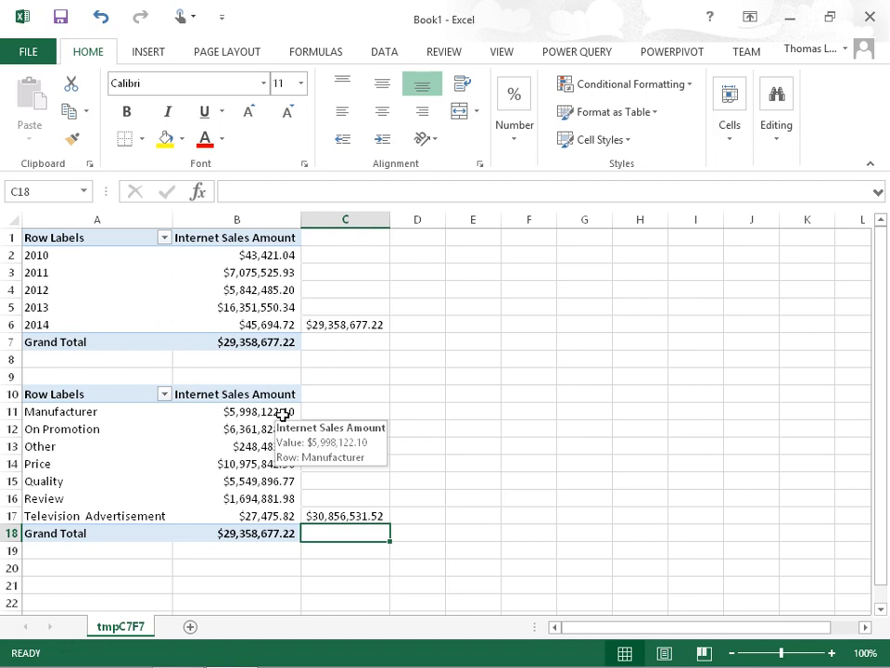
pyautogui.press('Left')
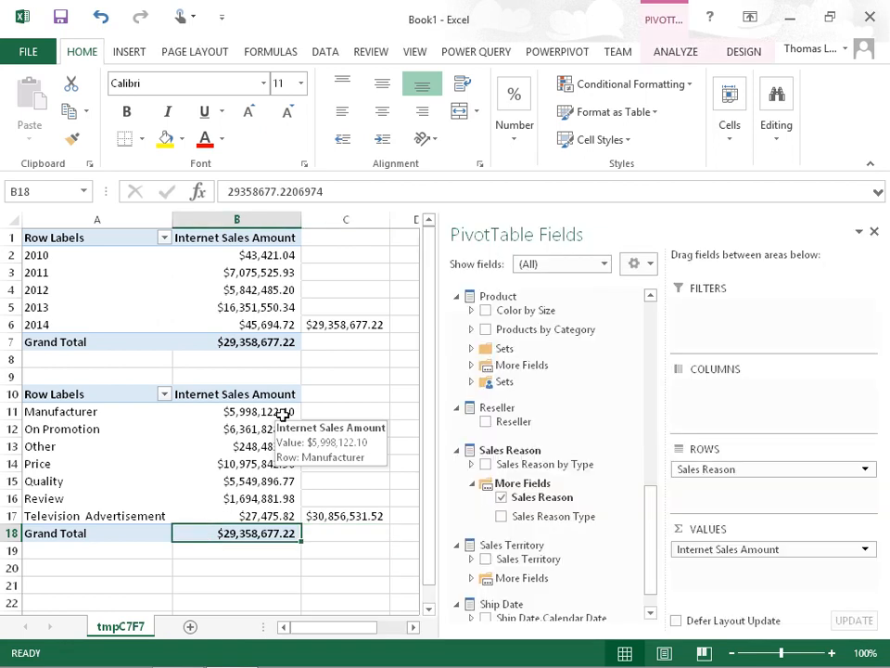
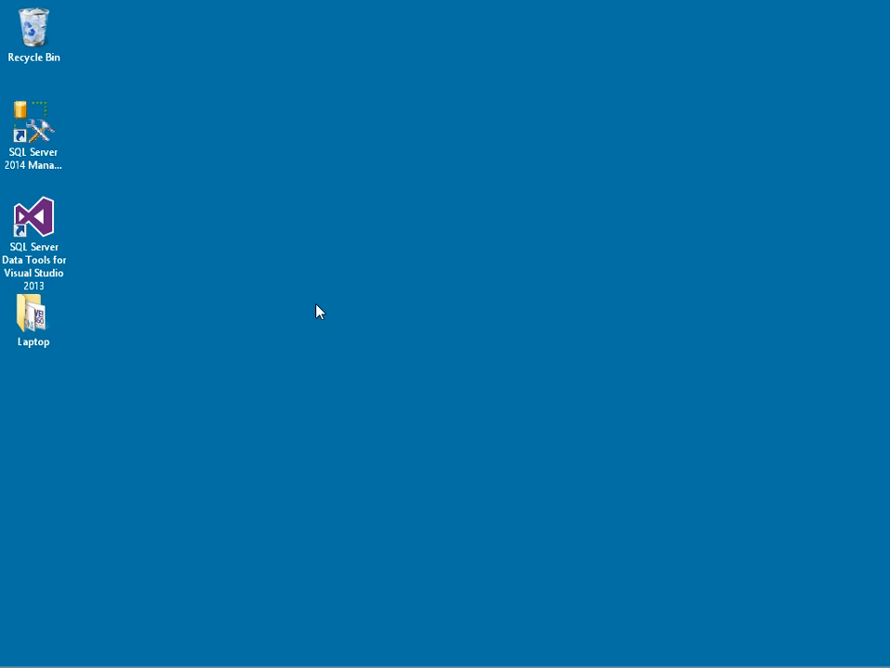
# Launch SQL Server Data Tools for Visual Studio 2013 and open the AdventureWorksDW2014 solution from the StartChapter05 folder
pyautogui.doubleClick(53, 237)
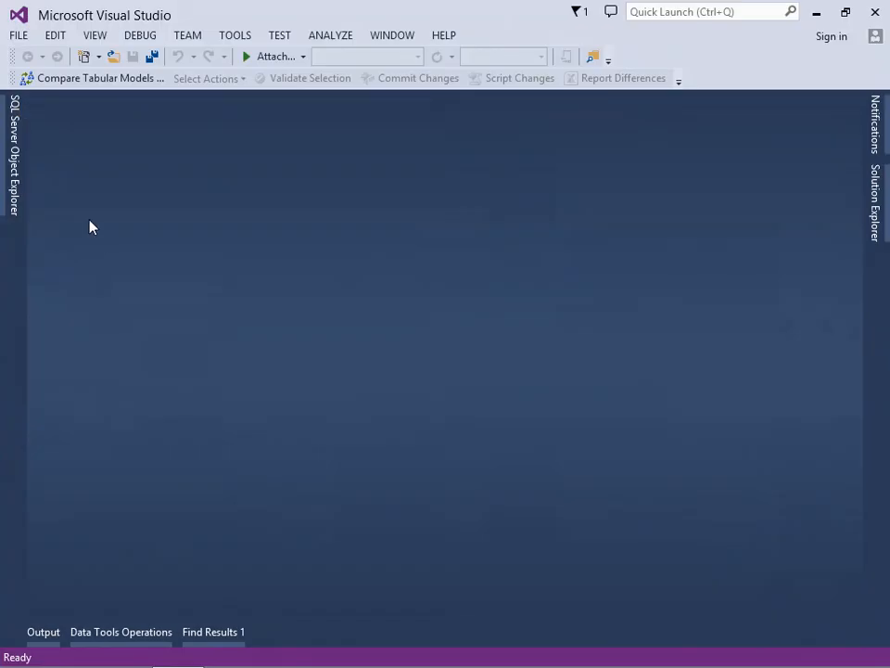
pyautogui.click(22, 37)
pyautogui.moveTo(117, 84)
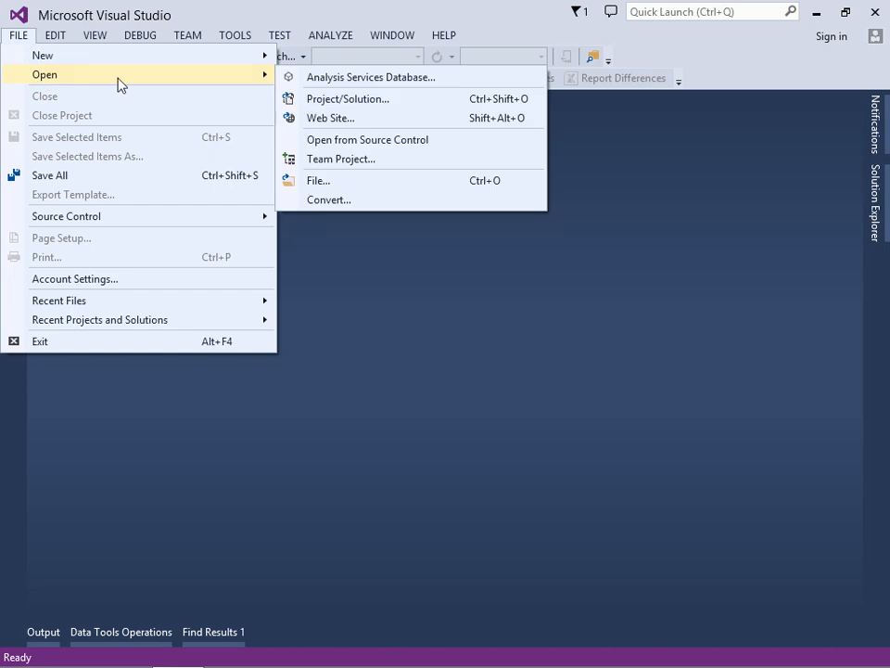
pyautogui.click(322, 101)
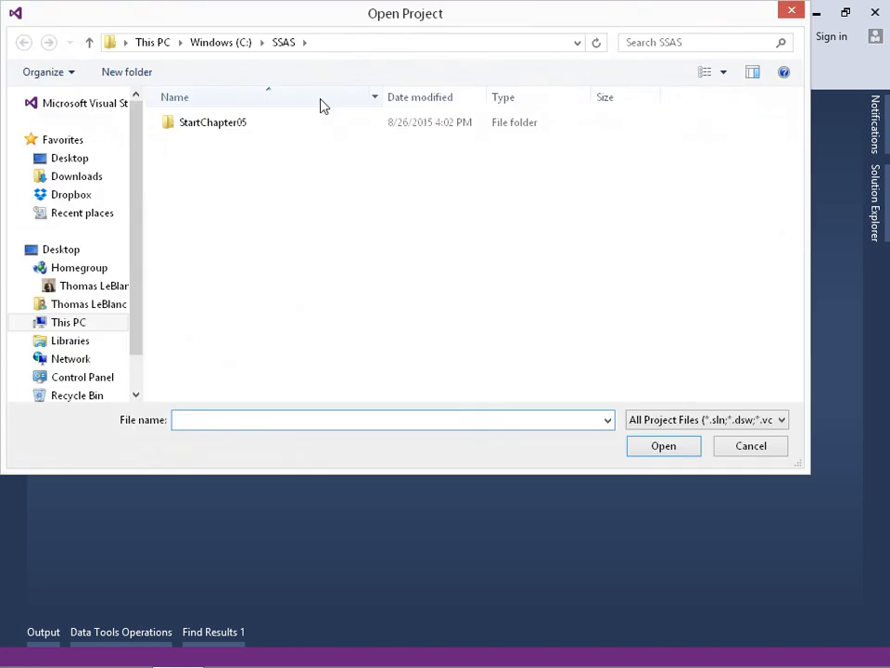
pyautogui.doubleClick(208, 129)
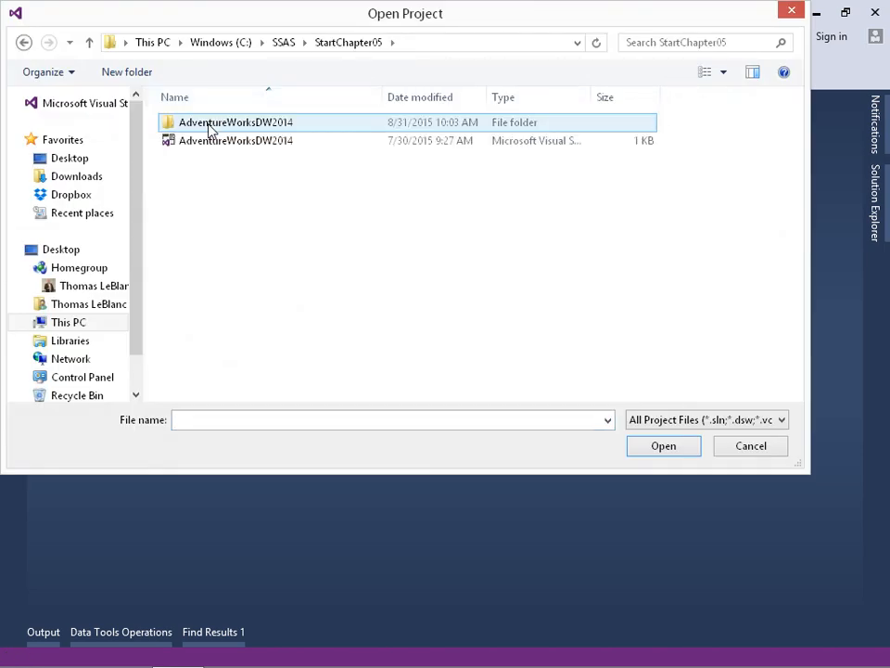
pyautogui.doubleClick(208, 144)
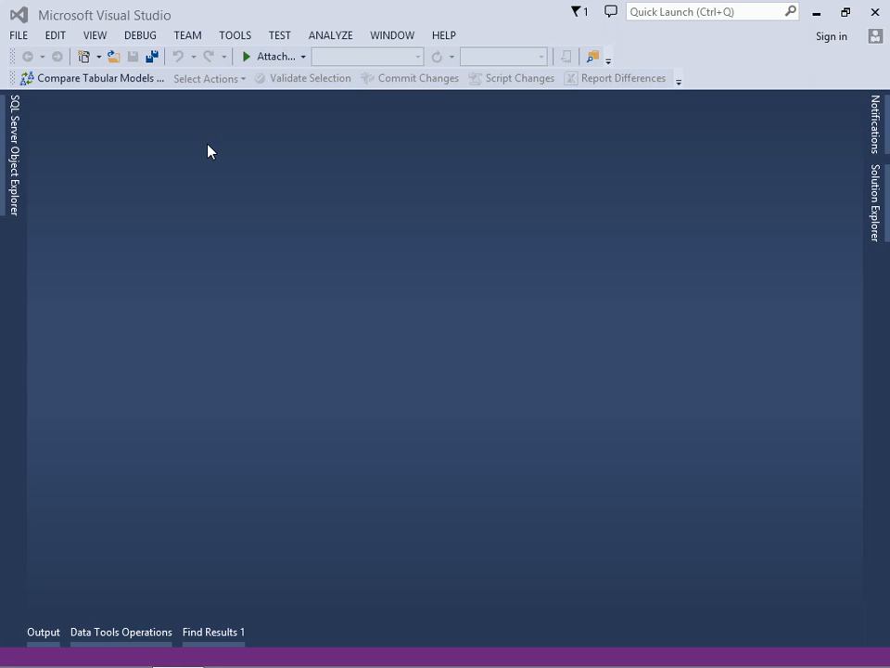
# Open the Adventure Works DW2014 cube in the designer and show its calculations
pyautogui.click(875, 189)
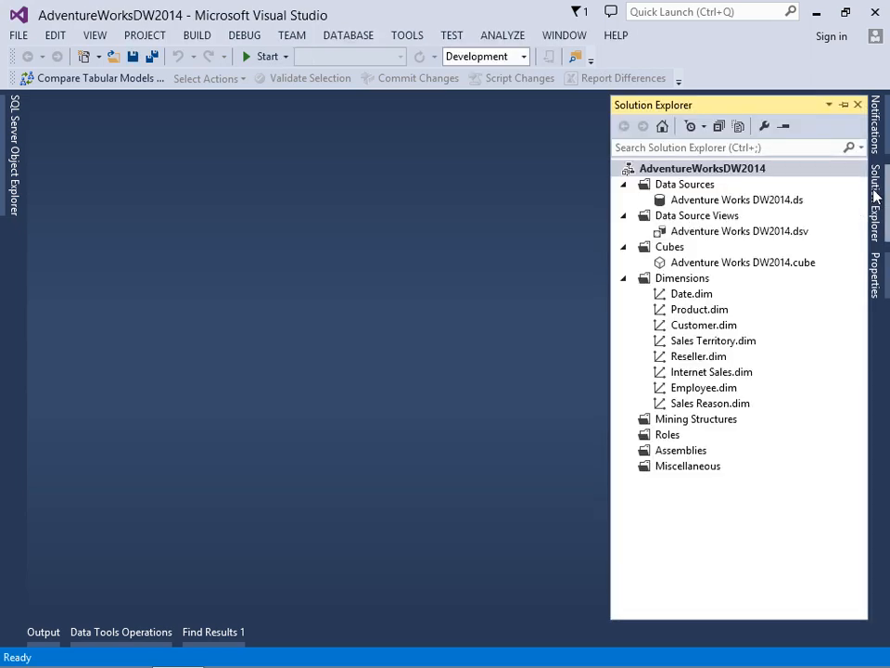
pyautogui.doubleClick(686, 263)
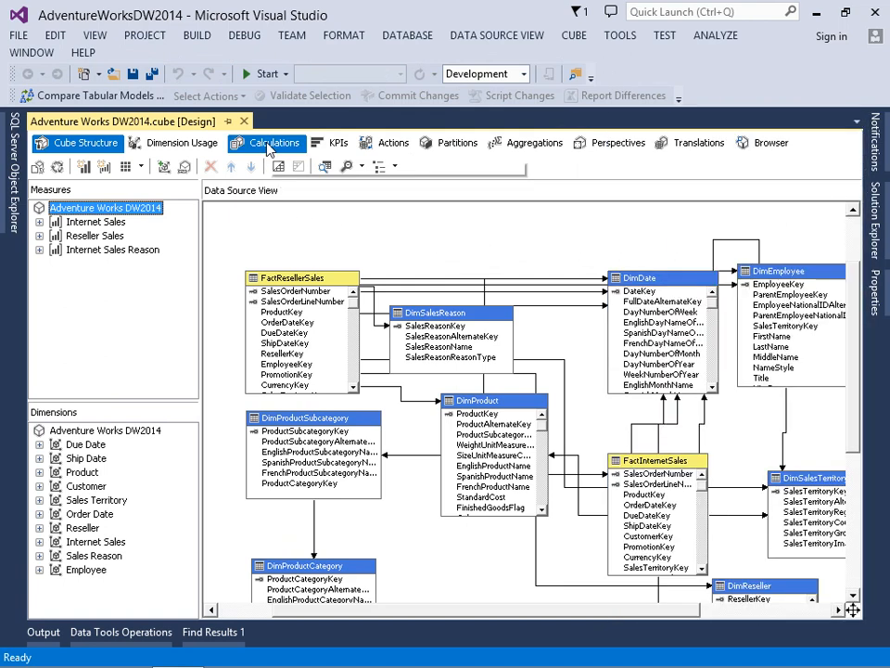
pyautogui.click(268, 145)
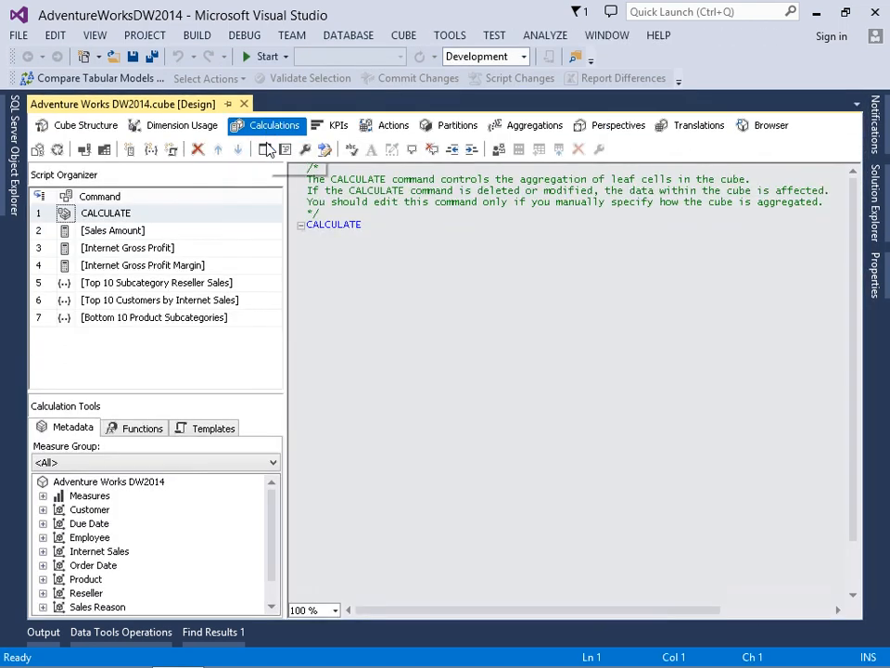
# Add a calculated member after Bottom 10 Product Subcategories and name it [Internet Ratio Sales to Parent]
pyautogui.click(122, 319)
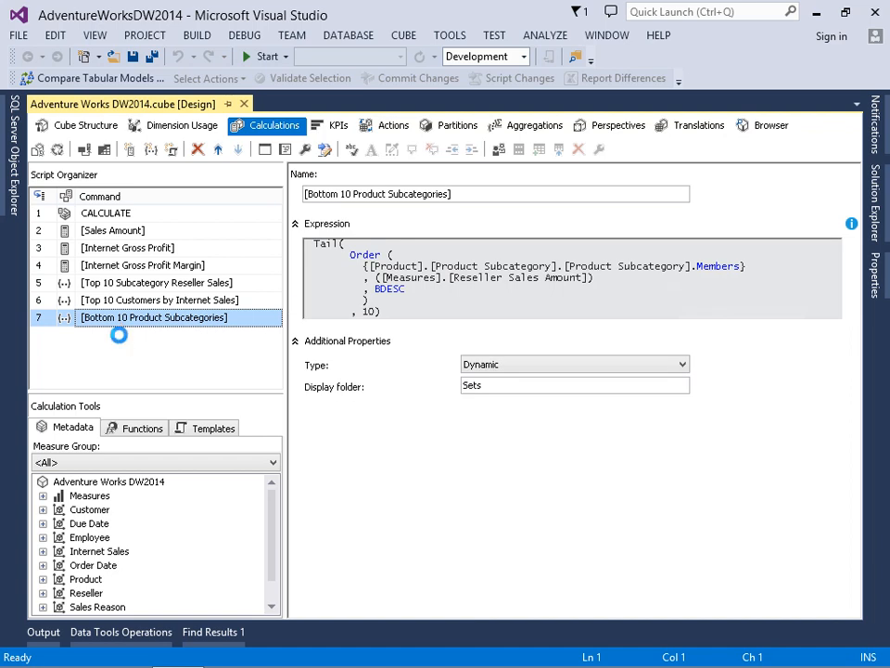
pyautogui.rightClick(119, 336)
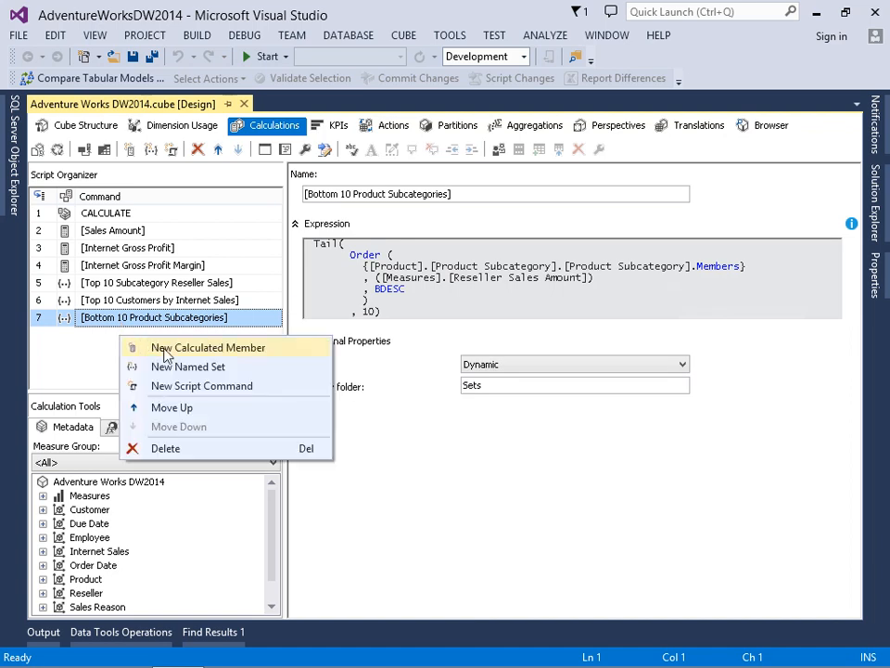
pyautogui.click(165, 350)
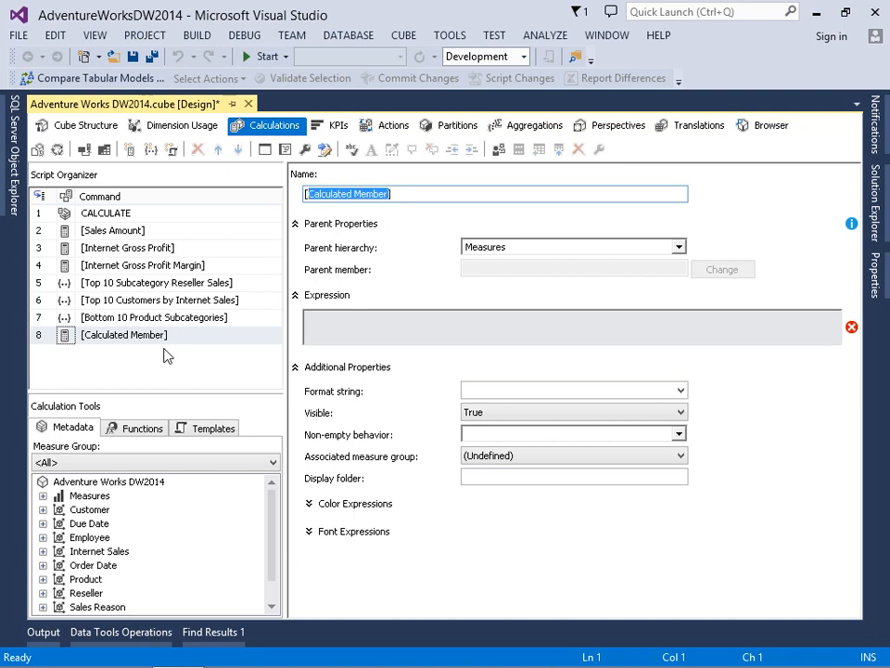
pyautogui.write('Internet ')
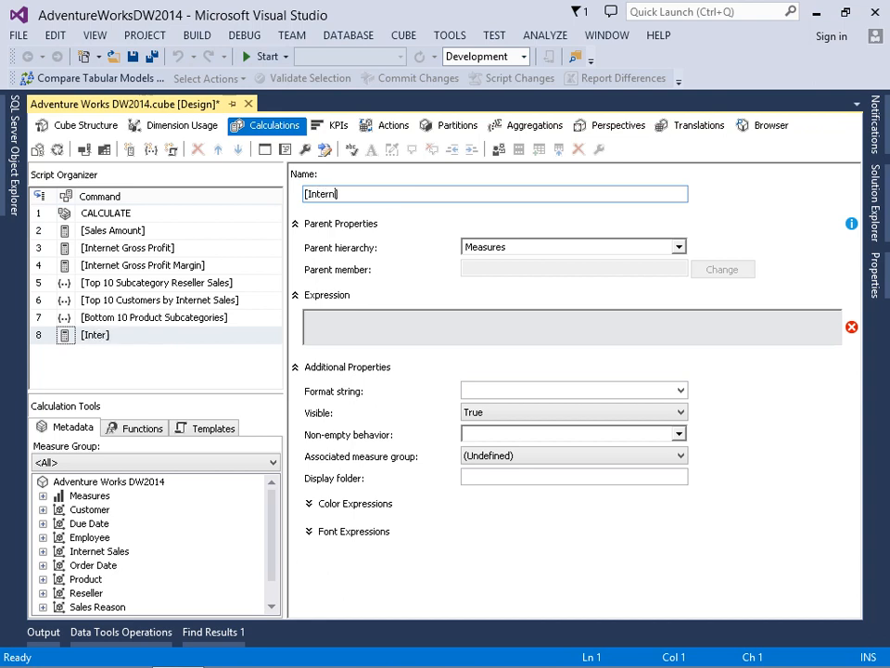
pyautogui.write('Ratio Sa')
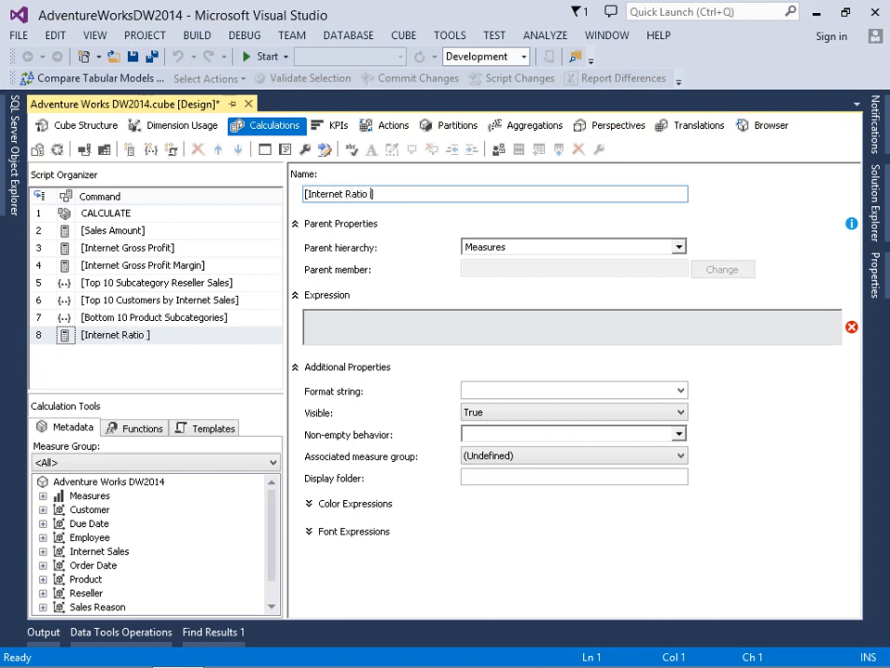
pyautogui.write('les to Parent')
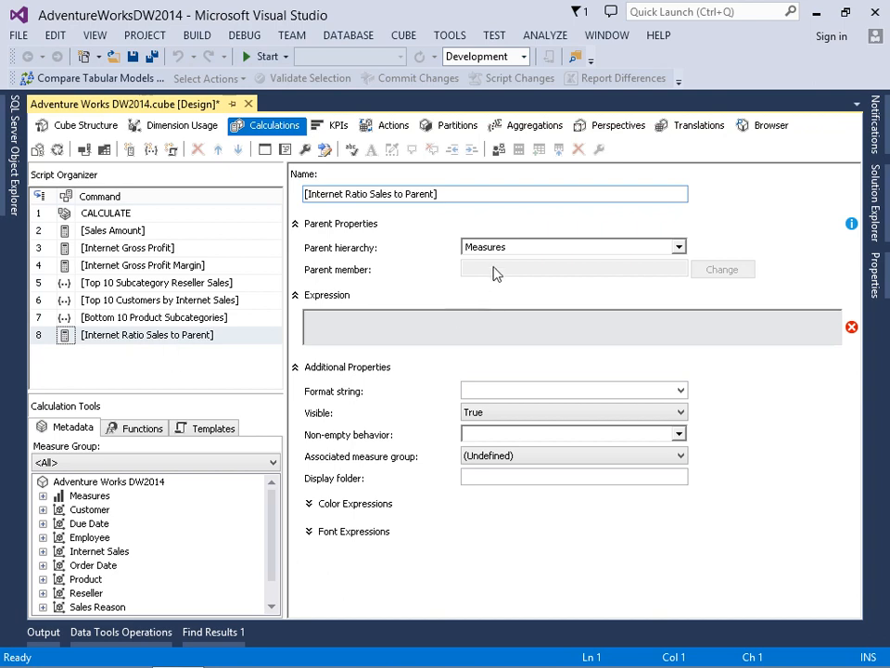
# Begin the member's expression with CASE and the condition WHEN [Product].[Products by Category].CurrentMember.Level.Ordinal = 0
pyautogui.click(326, 315)
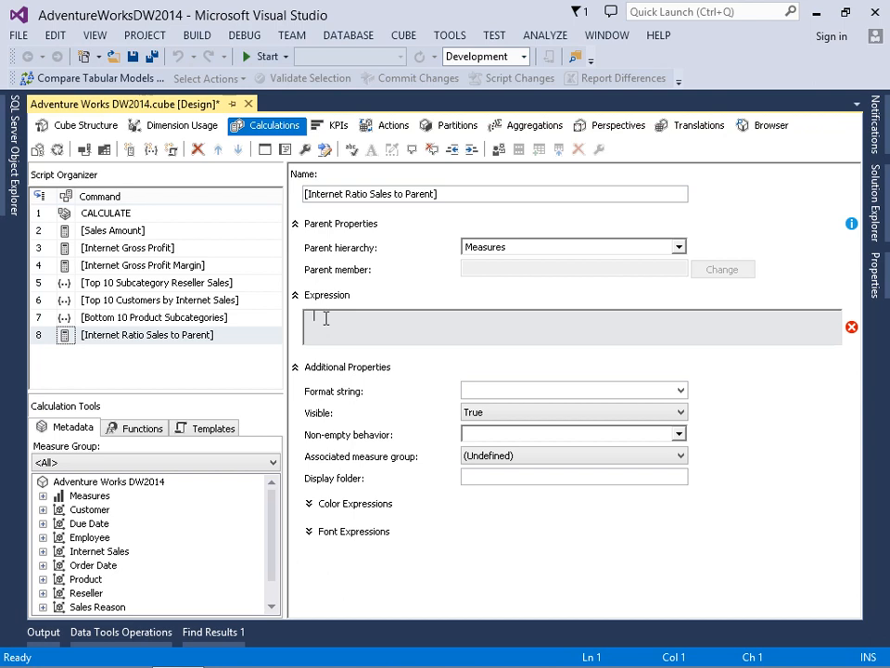
pyautogui.write('CASE')
pyautogui.press('Return')
pyautogui.write('WHEN')
pyautogui.click(43, 578)
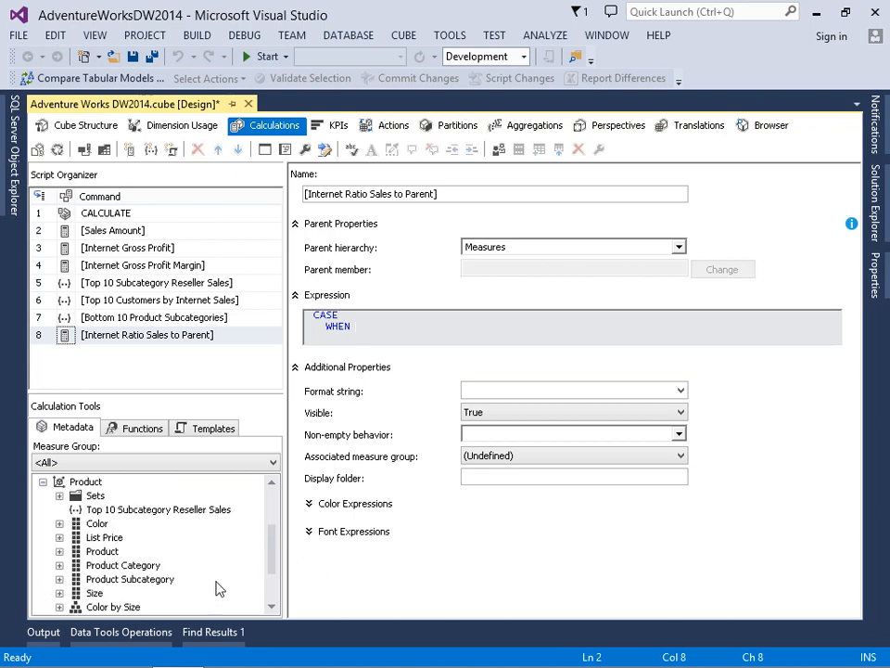
pyautogui.moveTo(270, 560); pyautogui.dragTo(149, 582)
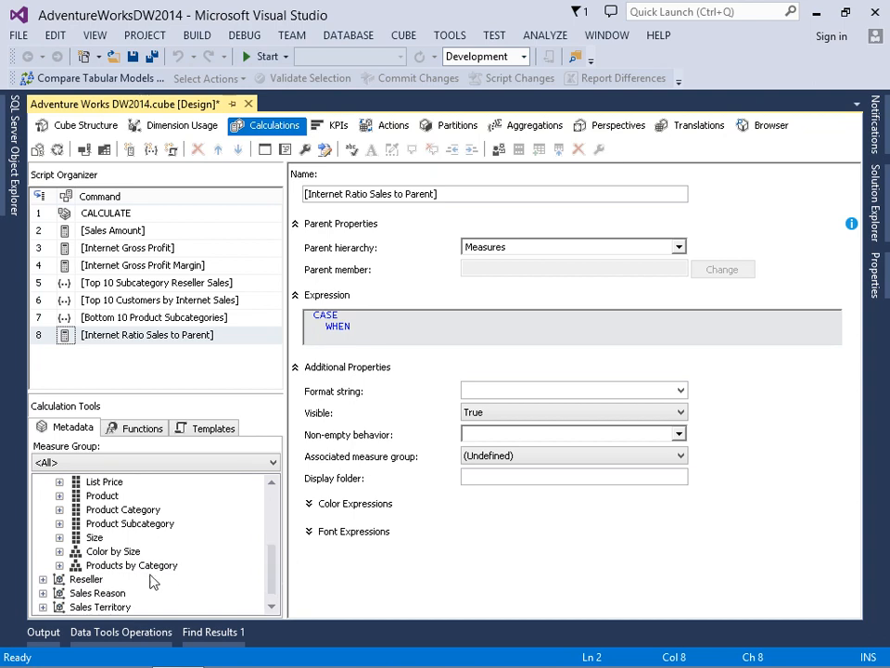
pyautogui.click(59, 565)
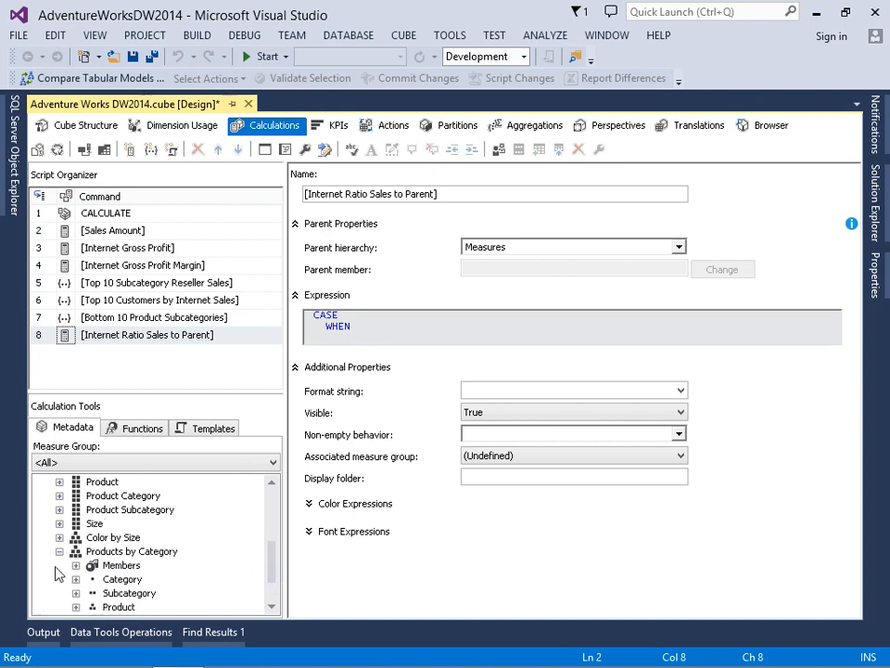
pyautogui.moveTo(139, 551); pyautogui.dragTo(417, 338)
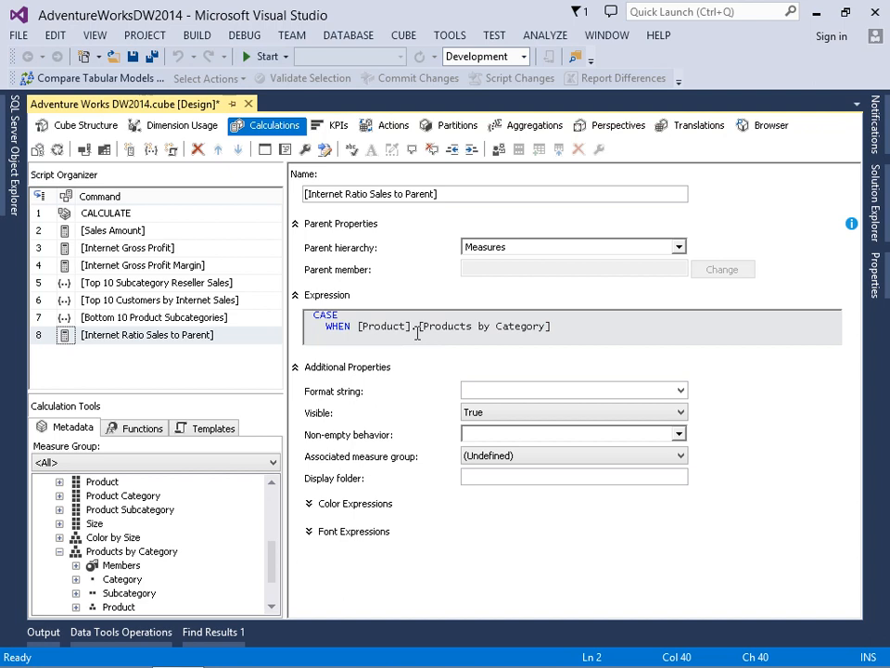
pyautogui.write('.CurrentMember')
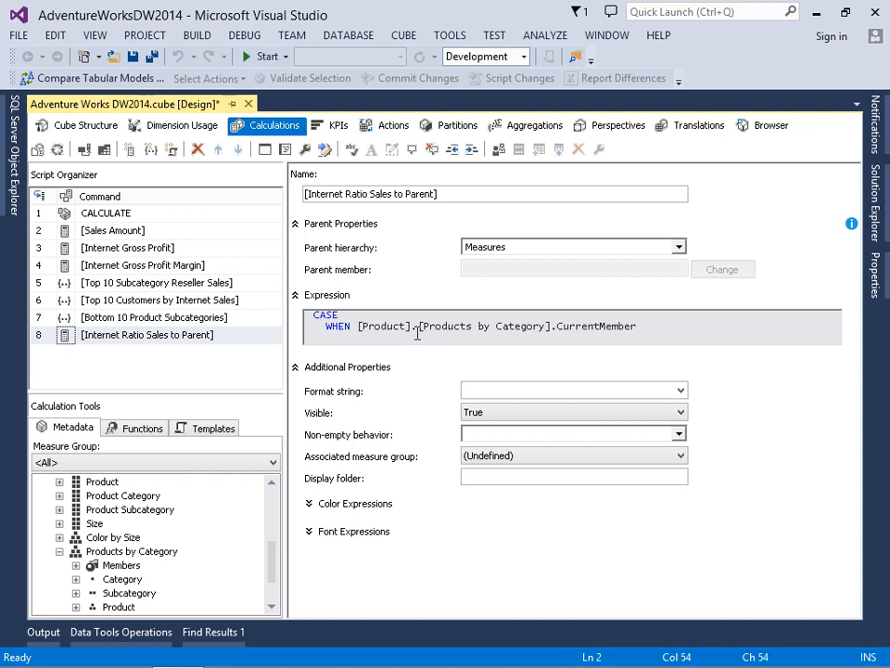
pyautogui.write('.Level.Ordinal')
pyautogui.write('= 0')
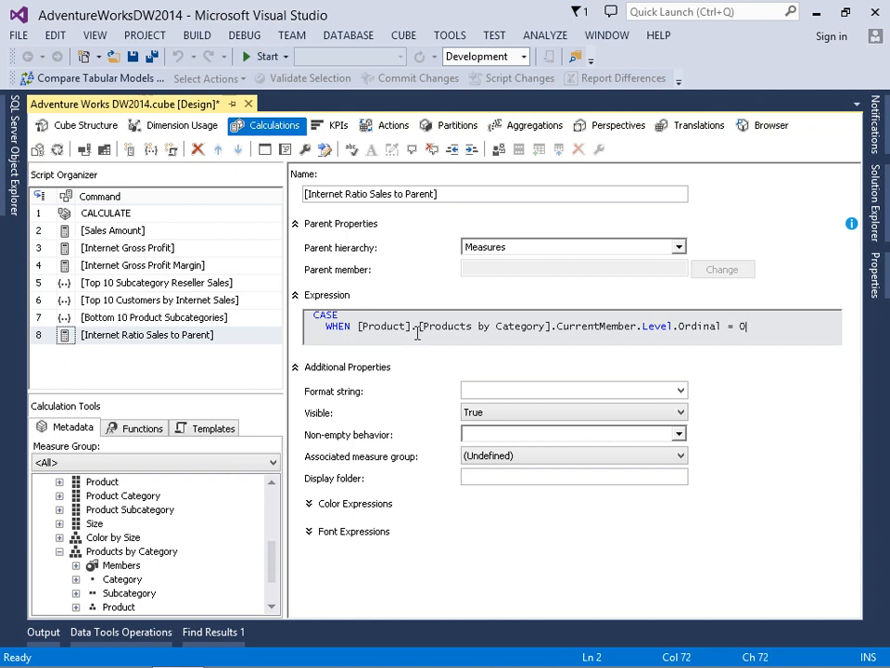
# Continue the CASE expression with Then 1 and an ELSE branch on separate lines
pyautogui.press('Return')
pyautogui.write('Then 1')
pyautogui.press('Return')
pyautogui.write('ELSE')
pyautogui.press('Return')
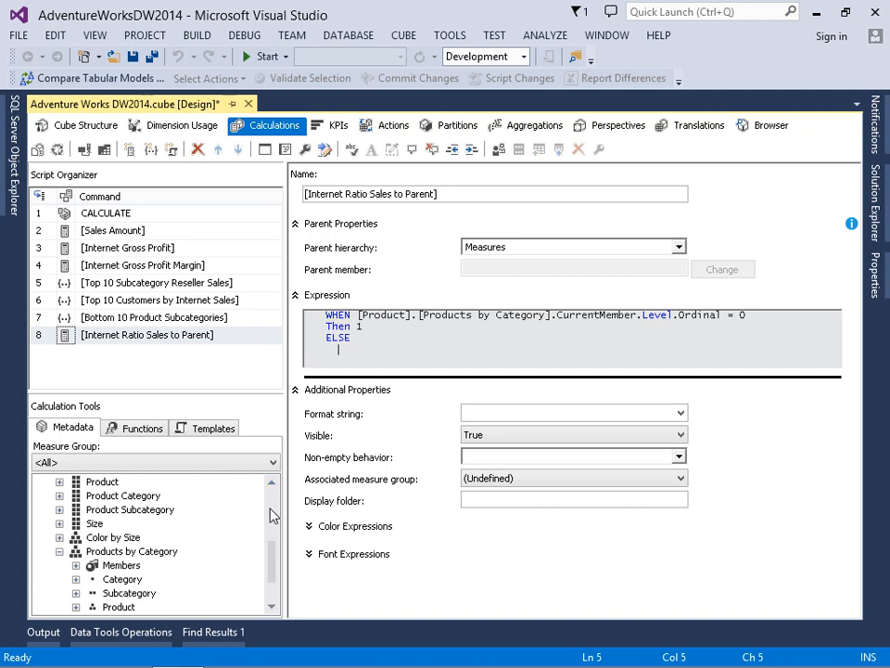
# Insert the [Measures].[Internet Sales Amount] measure from the cube metadata into the ELSE branch
pyautogui.scroll(3, 272, 513)
pyautogui.scroll(1, 143, 497)
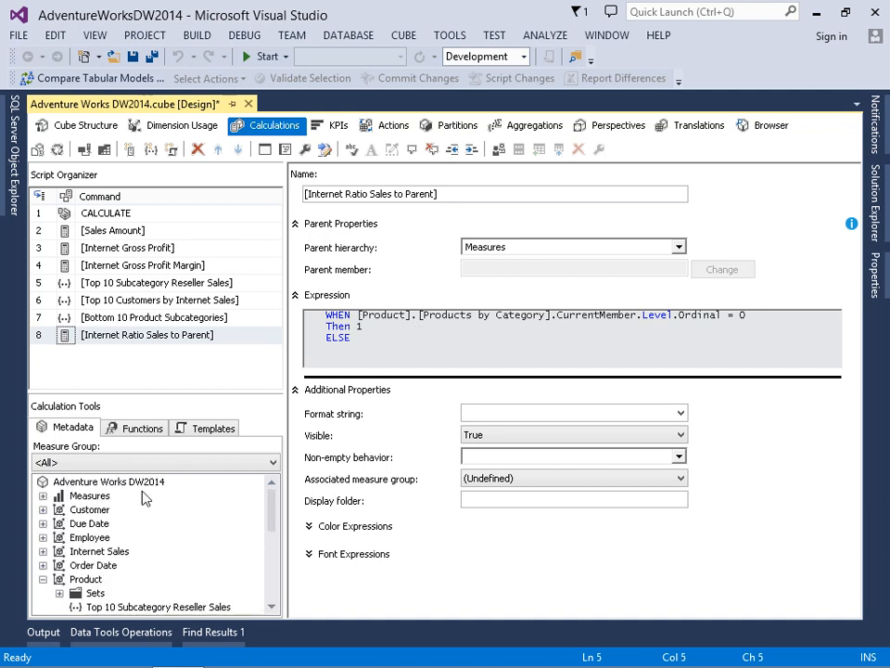
pyautogui.click(42, 495)
pyautogui.click(59, 509)
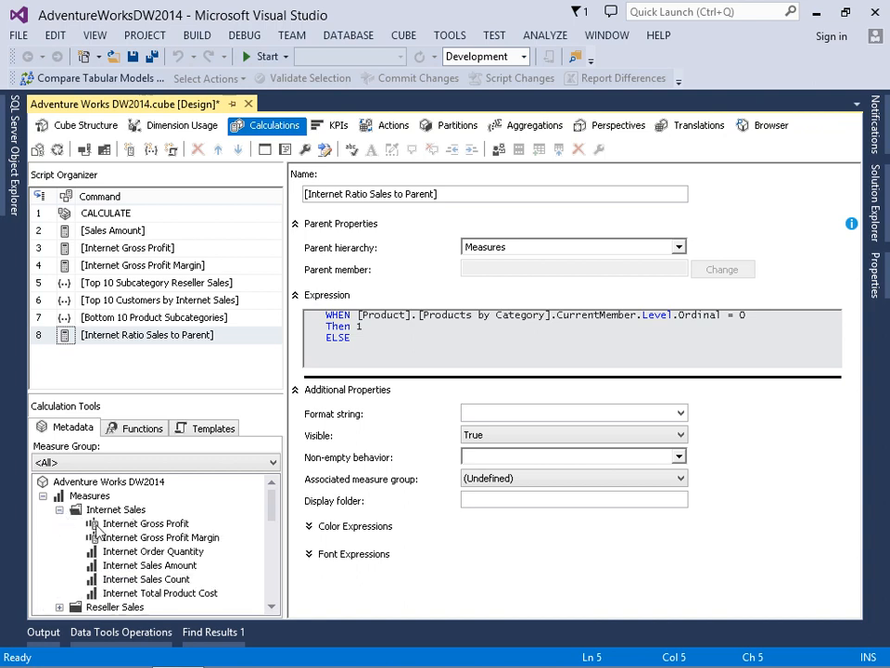
pyautogui.moveTo(130, 565); pyautogui.dragTo(430, 359)
pyautogui.click(430, 360)
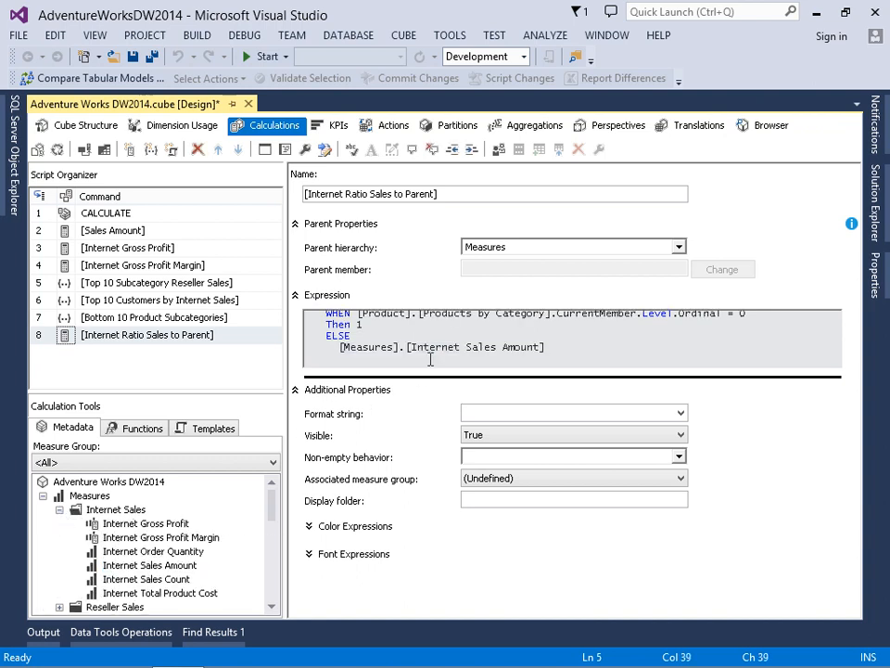
# Append a division operator after the Internet Sales Amount measure and start a new line with an opening parenthesis
pyautogui.write('/')
pyautogui.press('Return')
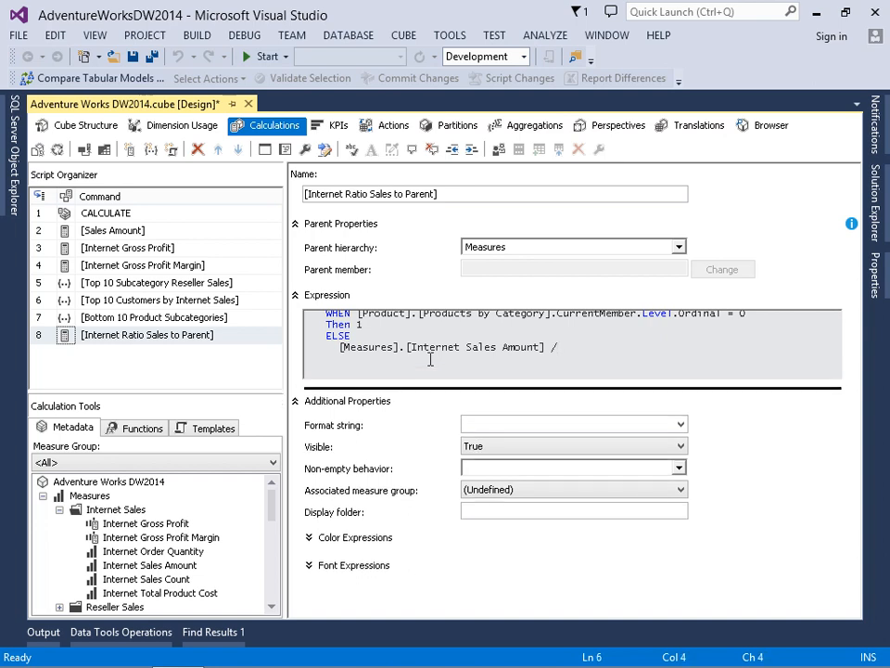
pyautogui.write('(')
# Copy [Product].[Products by Category].CurrentMember from the WHEN condition into the parenthesis and extend it with .Parent, followed by a new line
pyautogui.press('Up')
pyautogui.press('Up')
pyautogui.press('Up')
pyautogui.press('Up')
pyautogui.hotkey('shift', 'Right')
pyautogui.hotkey('shift', 'Right')
pyautogui.hotkey('shift', 'Right')
pyautogui.hotkey('shift', 'Right')
pyautogui.hotkey('shift', 'Right')
pyautogui.hotkey('shift', 'Right')
pyautogui.hotkey('shift', 'Right')
pyautogui.hotkey('shift', 'Right')
pyautogui.hotkey('shift', 'Right')
pyautogui.hotkey('shift', 'Right')
pyautogui.hotkey('shift', 'Right')
pyautogui.hotkey('shift', 'Right')
pyautogui.hotkey('shift', 'Right')
pyautogui.hotkey('shift', 'Right')
pyautogui.hotkey('shift', 'Right')
pyautogui.hotkey('shift', 'Right')
pyautogui.hotkey('shift', 'Right')
pyautogui.hotkey('shift', 'Right')
pyautogui.hotkey('shift', 'Right')
pyautogui.hotkey('shift', 'Right')
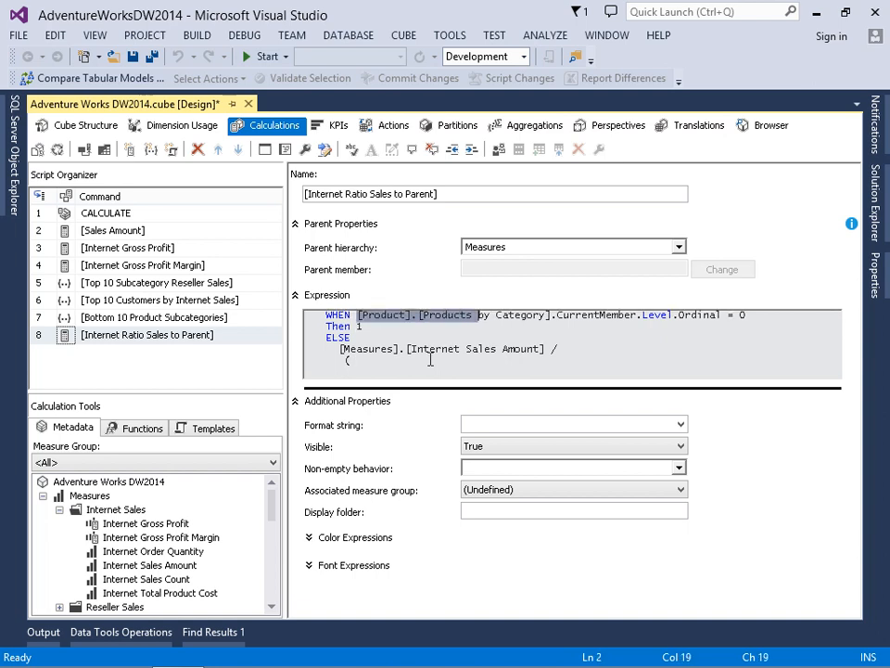
pyautogui.hotkey('shift', 'Right')
pyautogui.hotkey('shift', 'Right')
pyautogui.hotkey('shift', 'Right')
pyautogui.hotkey('shift', 'Right')
pyautogui.hotkey('shift', 'Right')
pyautogui.hotkey('shift', 'Right')
pyautogui.hotkey('shift', 'Right')
pyautogui.hotkey('shift', 'Right')
pyautogui.hotkey('shift', 'Right')
pyautogui.hotkey('shift', 'Right')
pyautogui.hotkey('shift', 'Right')
pyautogui.hotkey('shift', 'Right')
pyautogui.hotkey('shift', 'Right')
pyautogui.hotkey('shift', 'Right')
pyautogui.hotkey('shift', 'Right')
pyautogui.hotkey('shift', 'Right')
pyautogui.hotkey('shift', 'Right')
pyautogui.hotkey('shift', 'Right')
pyautogui.hotkey('shift', 'Right')
pyautogui.hotkey('shift', 'Right')
pyautogui.hotkey('ctrl', 'c')
pyautogui.press('Down')
pyautogui.press('Down')
pyautogui.press('Down')
pyautogui.press('Down')
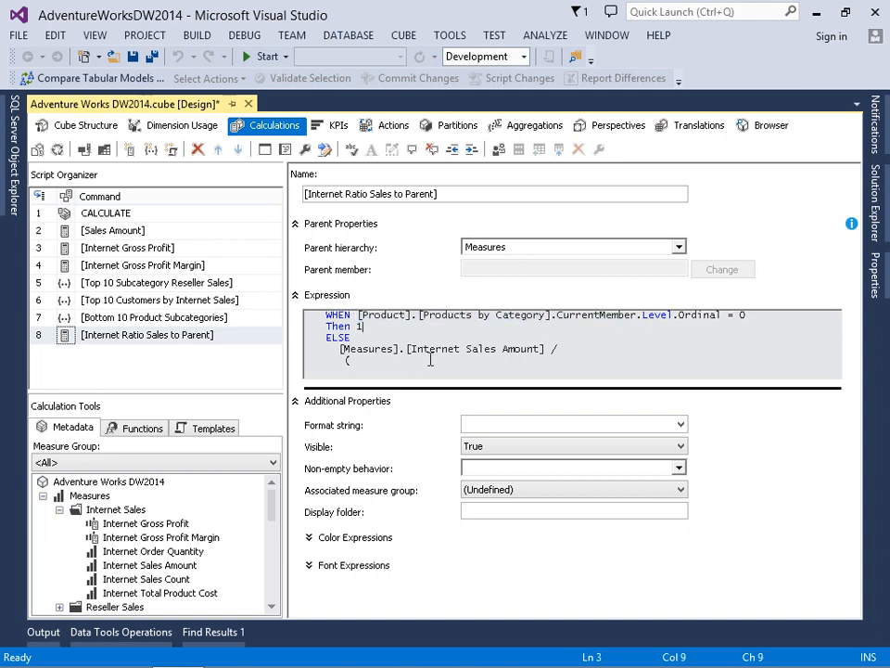
pyautogui.hotkey('ctrl', 'v')
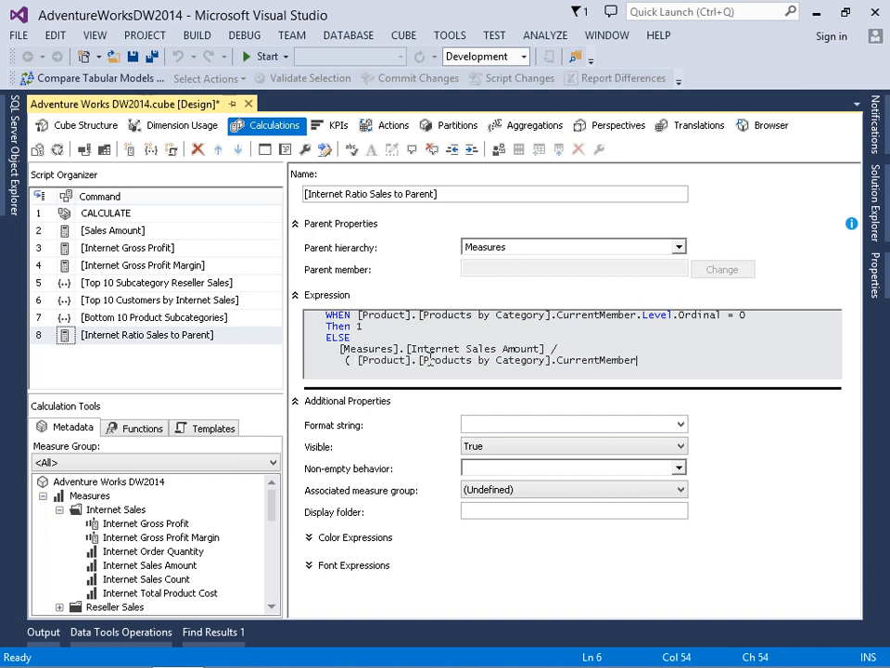
pyautogui.write('.Parent,')
pyautogui.press('Return')
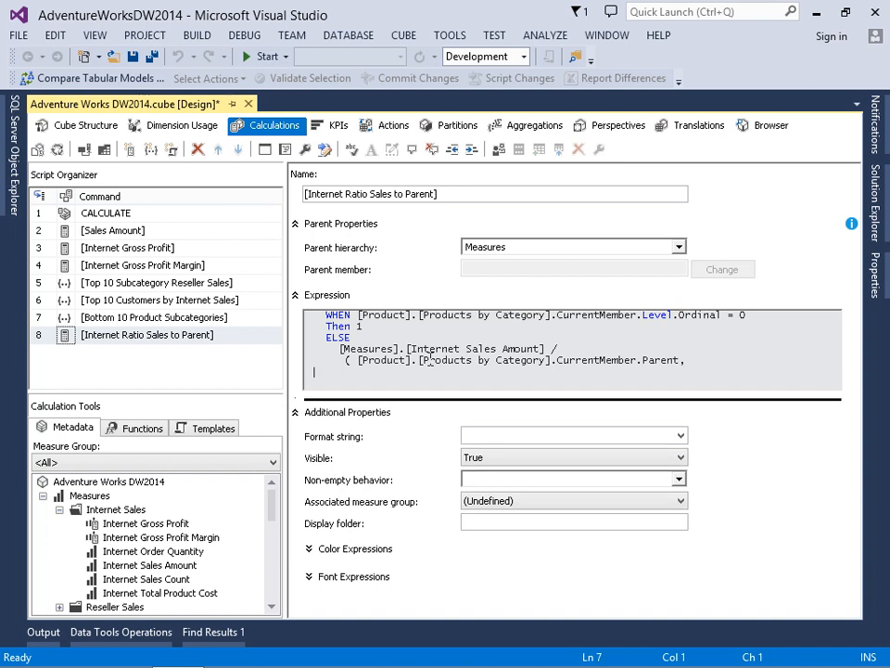
# Copy [Measures].[Internet Sales Amount] from the ELSE branch onto the new line as the tuple's second item
pyautogui.press('Up')
pyautogui.press('Home')
pyautogui.hotkey('shift', 'Right')
pyautogui.hotkey('shift', 'Right')
pyautogui.hotkey('shift', 'Right')
pyautogui.hotkey('shift', 'Right')
pyautogui.hotkey('shift', 'Right')
pyautogui.hotkey('shift', 'Right')
pyautogui.hotkey('shift', 'Right')
pyautogui.hotkey('shift', 'Right')
pyautogui.hotkey('shift', 'Right')
pyautogui.hotkey('shift', 'Right')
pyautogui.hotkey('shift', 'Right')
pyautogui.hotkey('shift', 'Right')
pyautogui.hotkey('shift', 'Right')
pyautogui.hotkey('shift', 'Right')
pyautogui.hotkey('shift', 'Right')
pyautogui.hotkey('shift', 'Right')
pyautogui.hotkey('shift', 'Right')
pyautogui.hotkey('shift', 'Right')
pyautogui.hotkey('shift', 'Right')
pyautogui.hotkey('shift', 'Right')
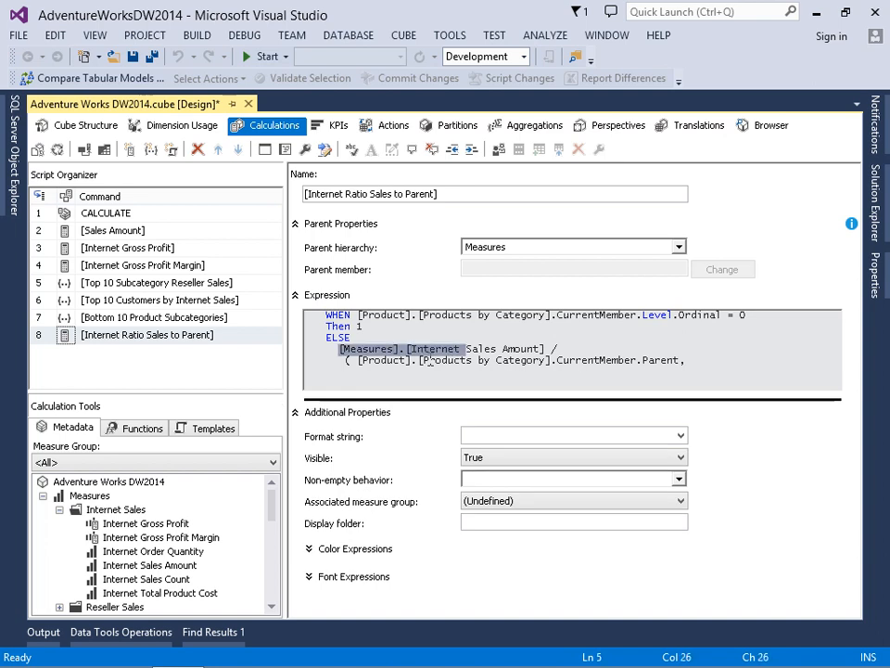
pyautogui.hotkey('shift', 'Right')
pyautogui.hotkey('ctrl', 'c')
pyautogui.hotkey('ctrl', 'End')
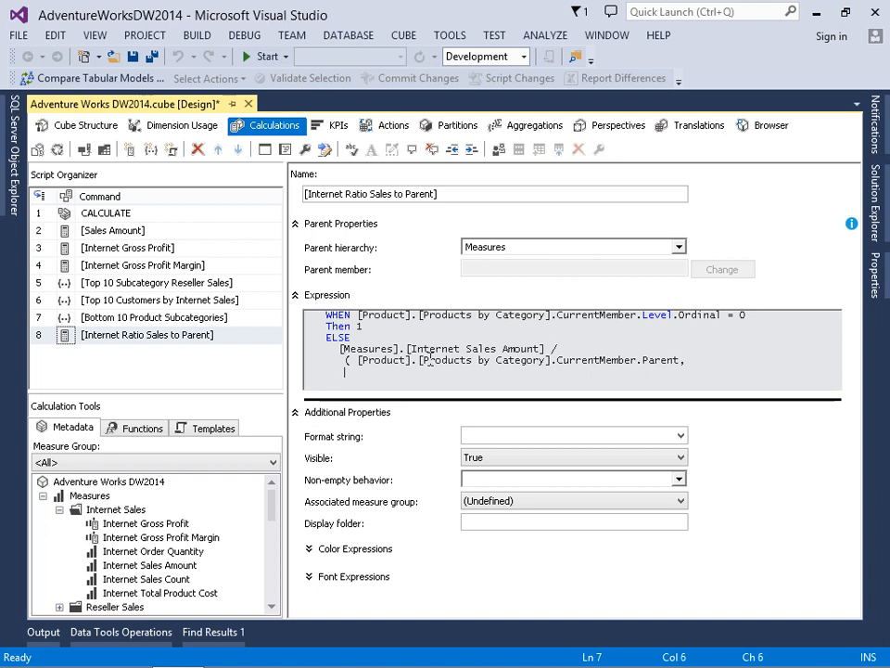
pyautogui.hotkey('ctrl', 'v')
# Close the tuple with a parenthesis and finish the CASE expression with END on its own line
pyautogui.write(')')
pyautogui.press('Return')
pyautogui.write('END')
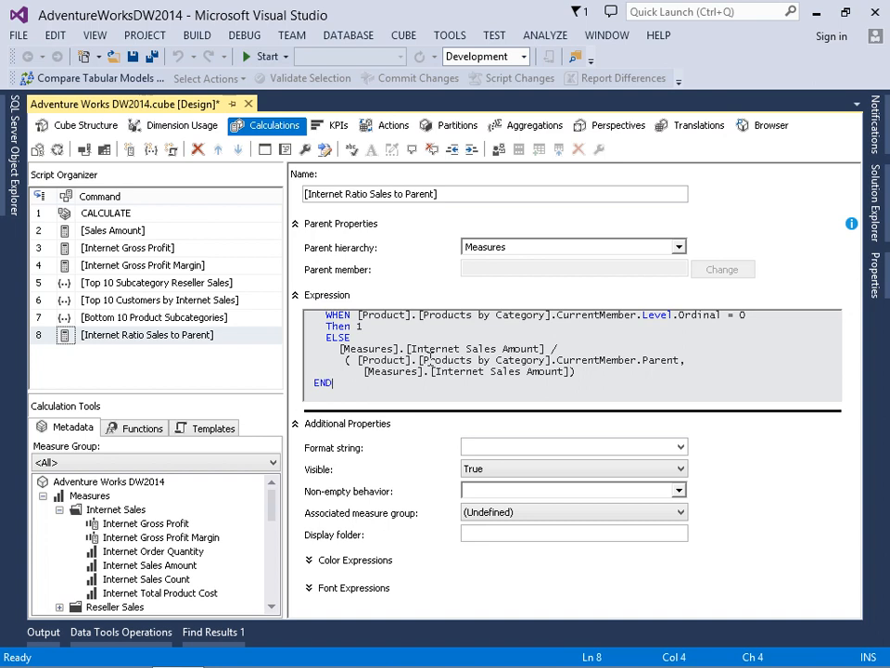
# Deploy the AdventureWorksDW2014 project
pyautogui.click(874, 200)
pyautogui.rightClick(705, 169)
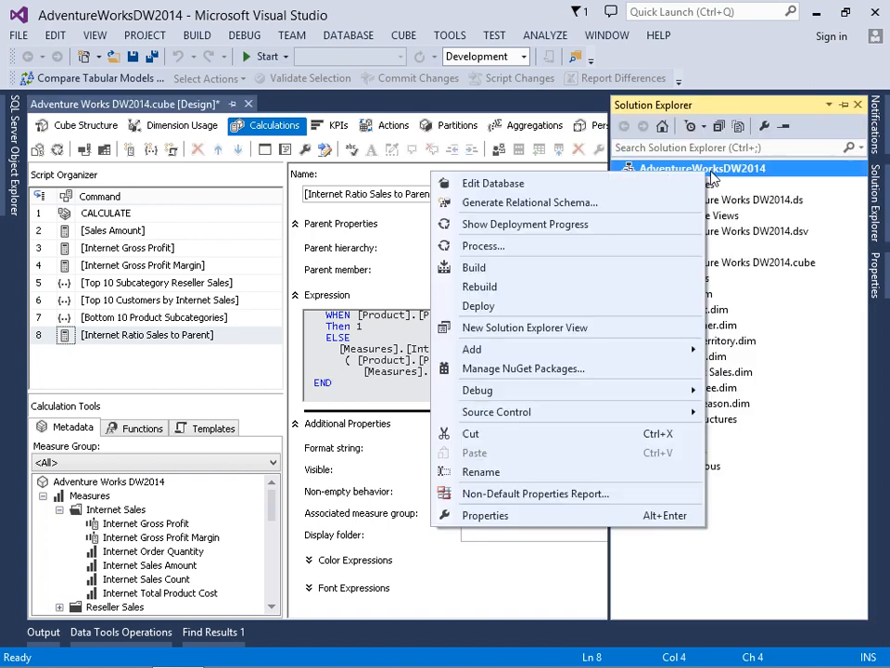
pyautogui.click(481, 306)
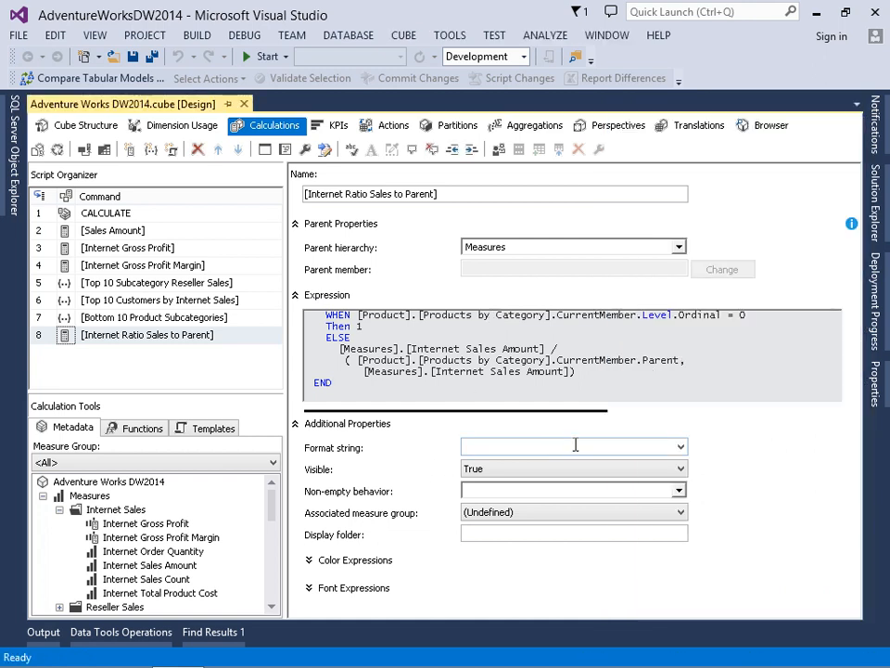
# Set the calculated member's format string to "Percent" and its non-empty behavior to Internet Sales Amount
pyautogui.click(681, 447)
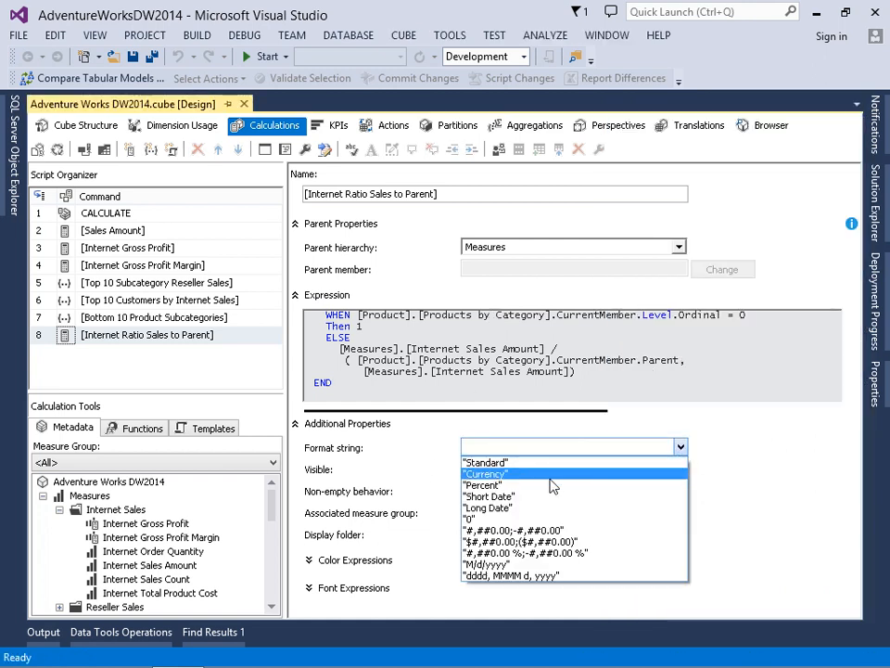
pyautogui.click(512, 485)
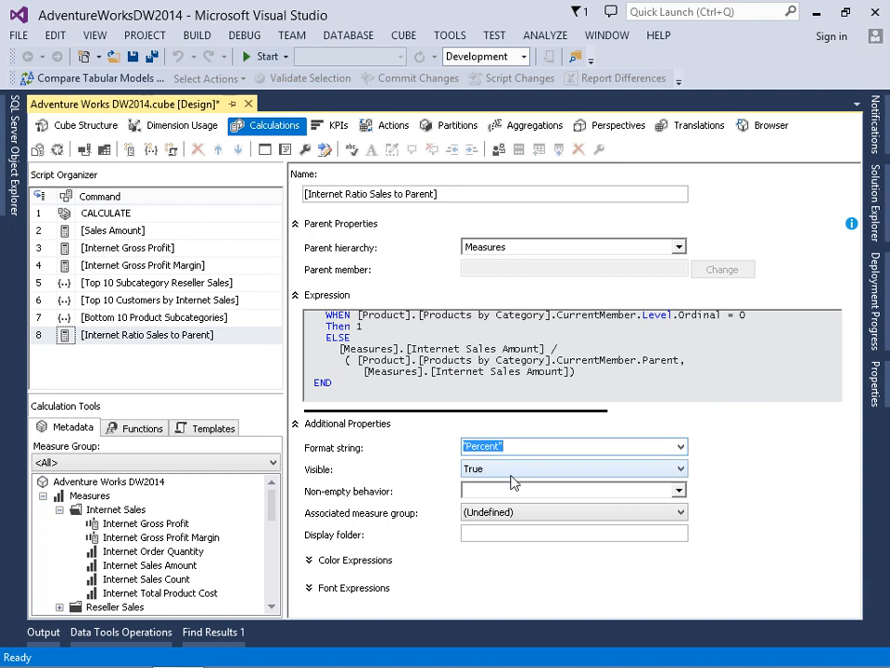
pyautogui.click(678, 491)
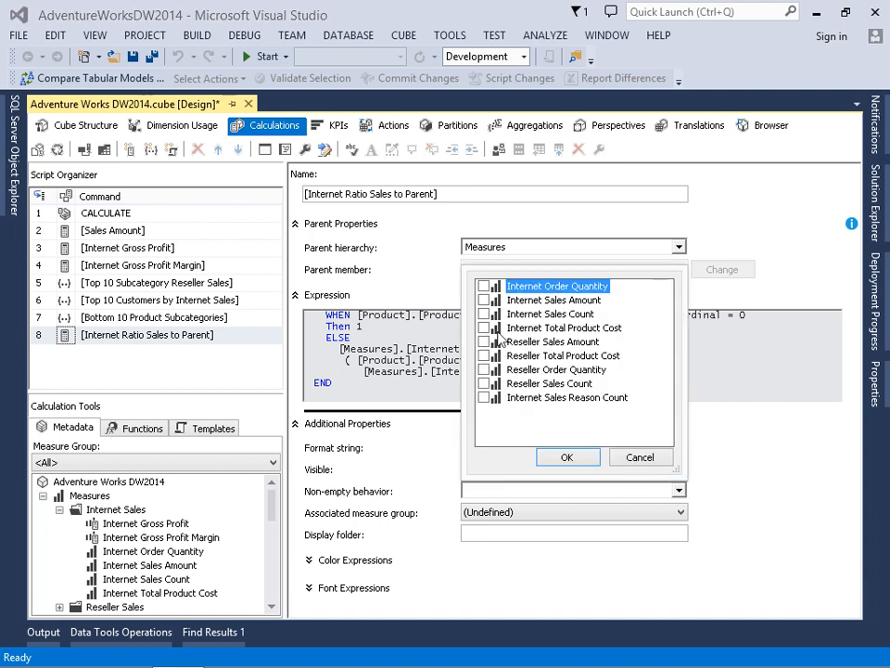
pyautogui.click(555, 458)
# Associate the calculated member with the Internet Sales measure group
pyautogui.click(523, 525)
pyautogui.click(521, 527)
pyautogui.click(522, 522)
pyautogui.click(520, 540)
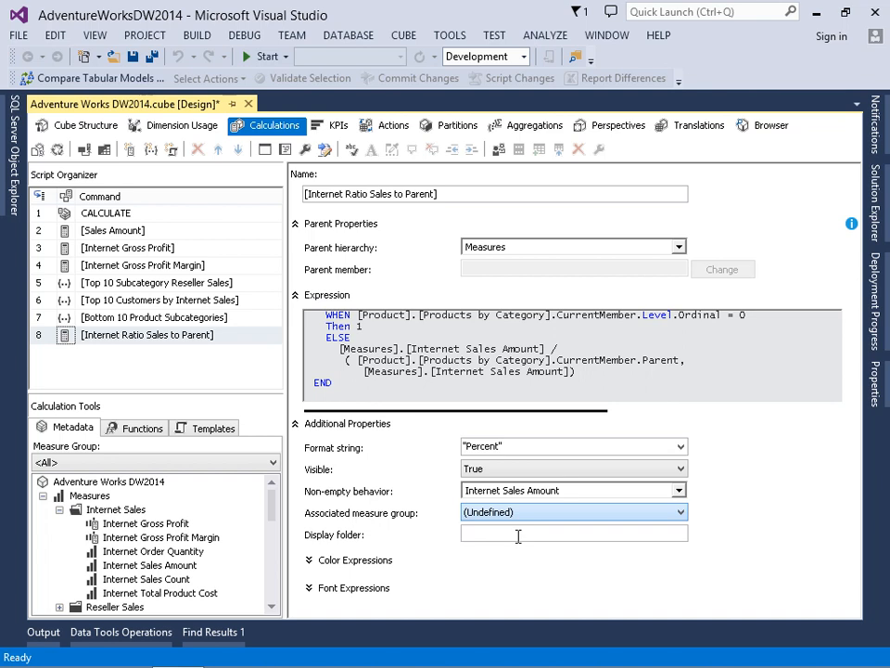
# Save the cube and redeploy the AdventureWorksDW2014 project with the updated calculated member properties
pyautogui.click(133, 56)
pyautogui.click(877, 206)
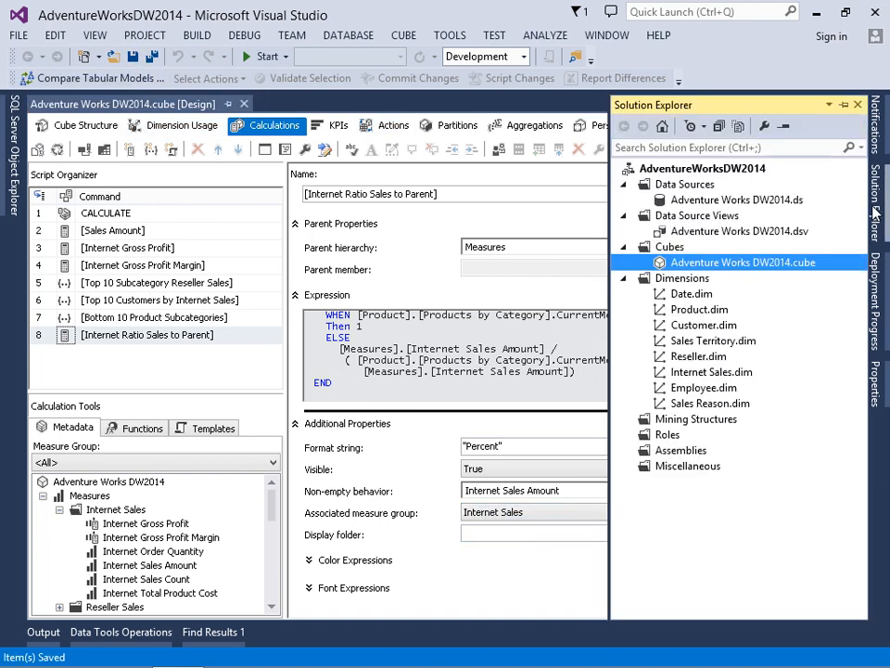
pyautogui.rightClick(670, 168)
pyautogui.click(451, 307)
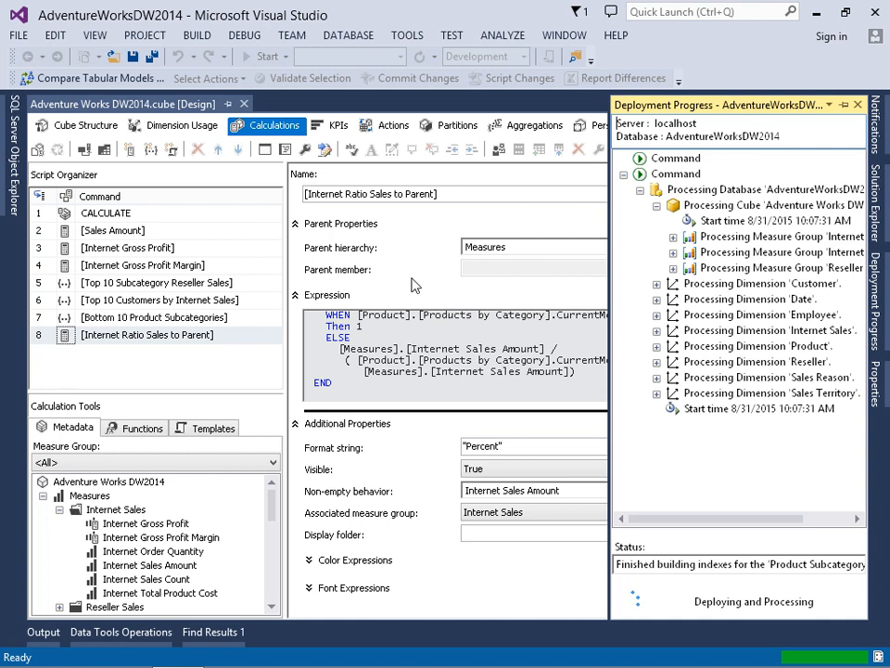
# Reconnect the cube browser and add the Internet Ratio Sales to Parent measure to the query, with its column widened
pyautogui.click(760, 127)
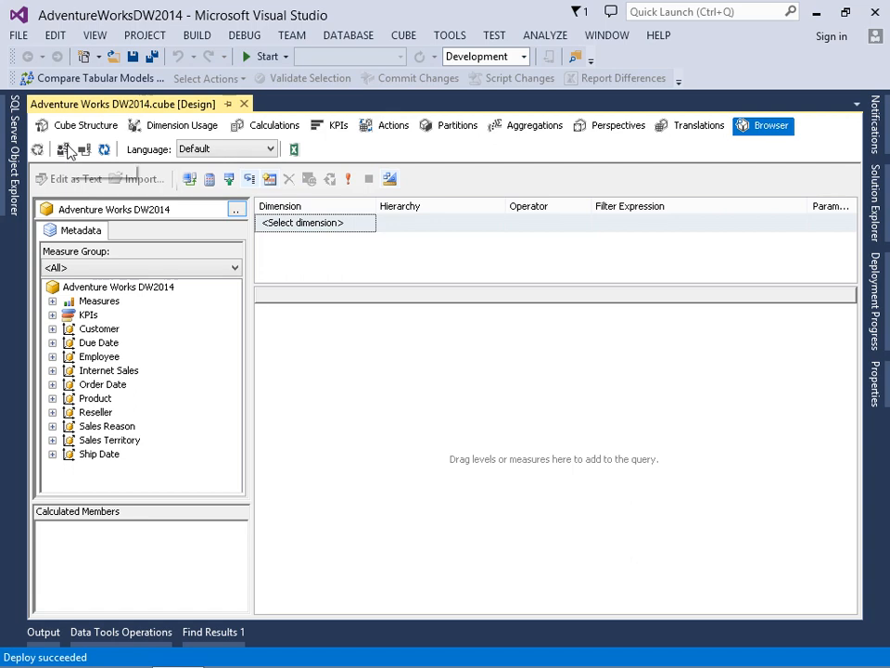
pyautogui.click(79, 150)
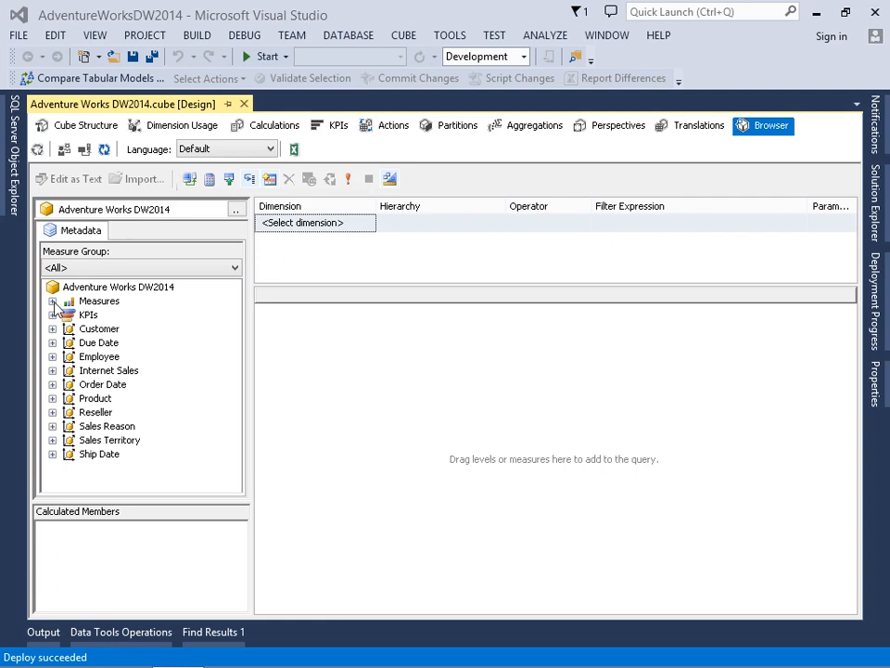
pyautogui.click(51, 300)
pyautogui.click(69, 315)
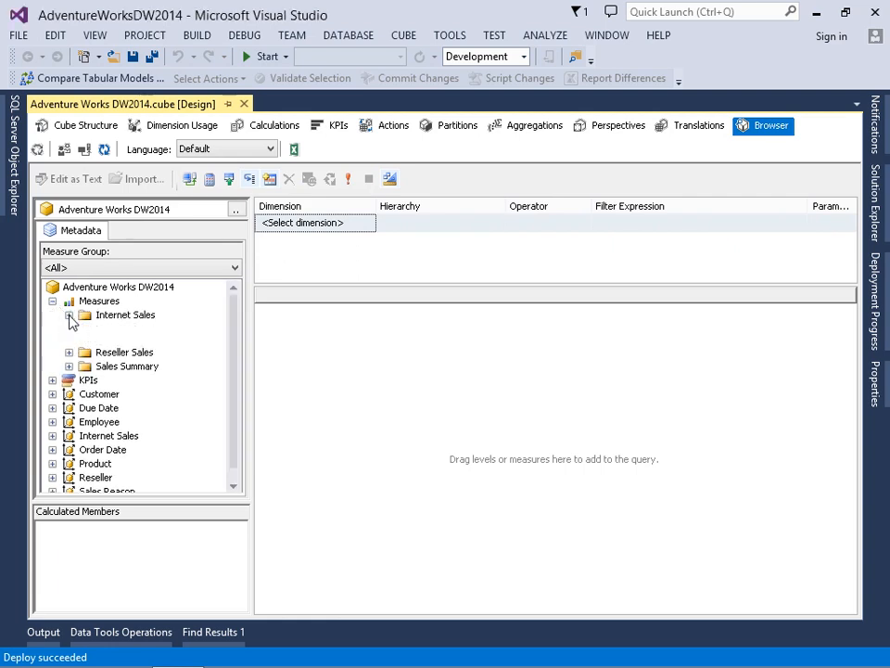
pyautogui.moveTo(148, 370); pyautogui.dragTo(341, 385)
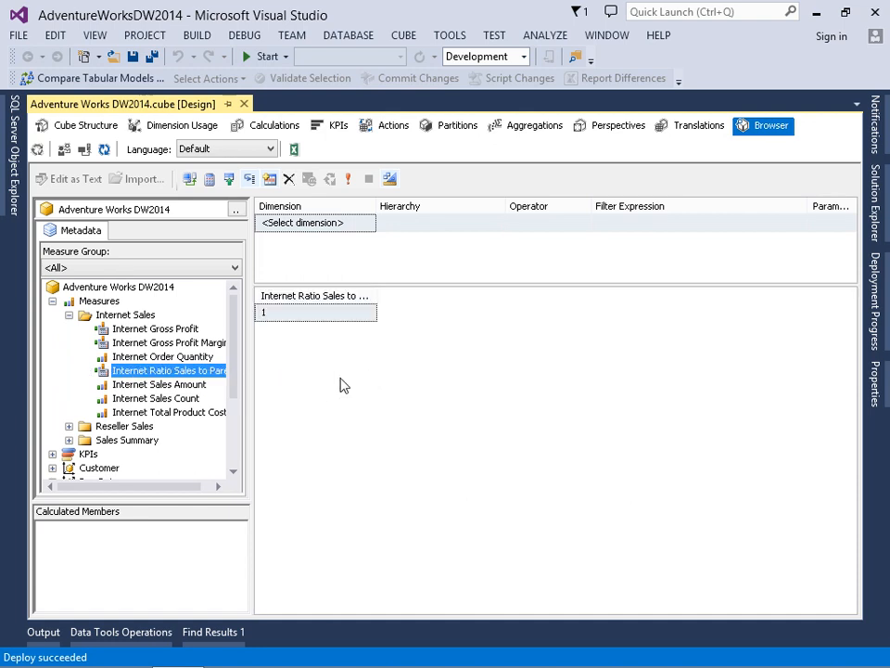
pyautogui.moveTo(378, 296); pyautogui.dragTo(420, 295)
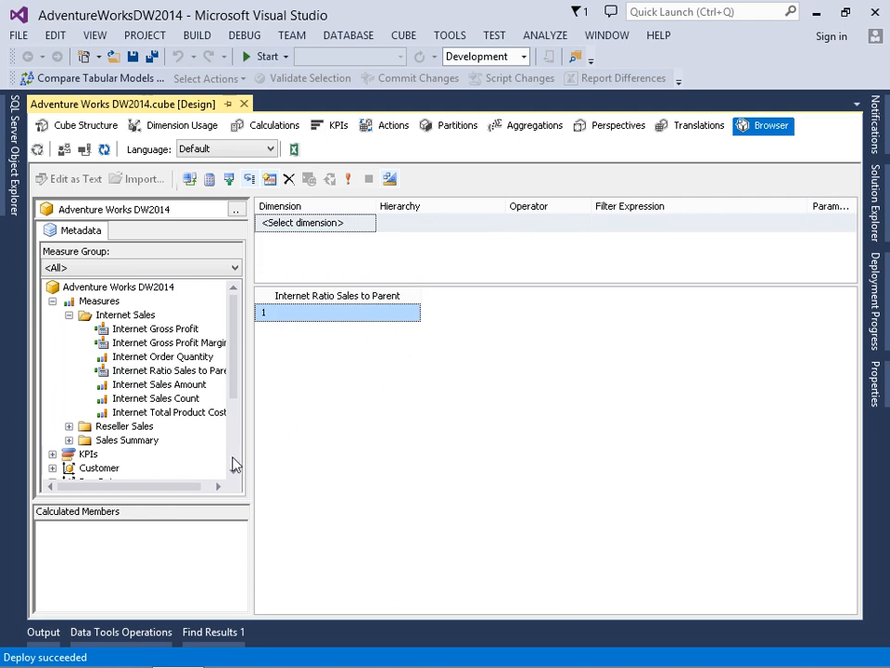
# Add the Product dimension's Products by Category hierarchy to the browser query
pyautogui.scroll(-3, 234, 464)
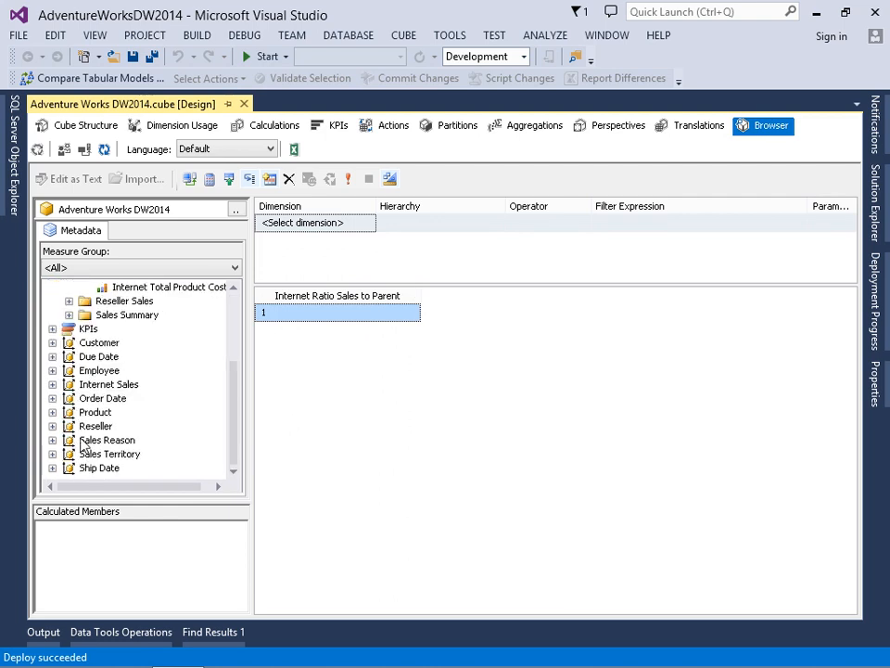
pyautogui.click(53, 412)
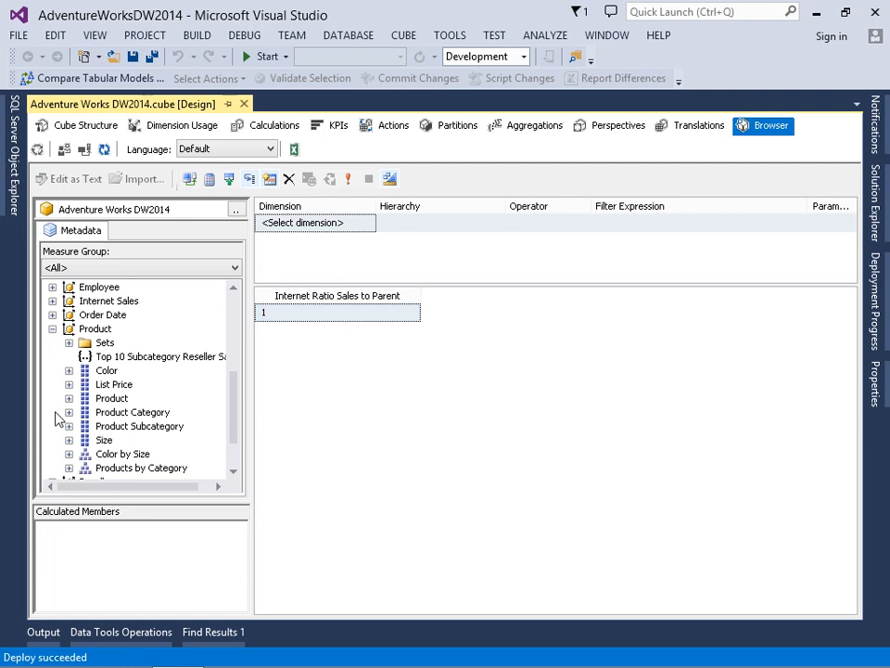
pyautogui.click(66, 468)
pyautogui.moveTo(159, 417); pyautogui.dragTo(277, 369)
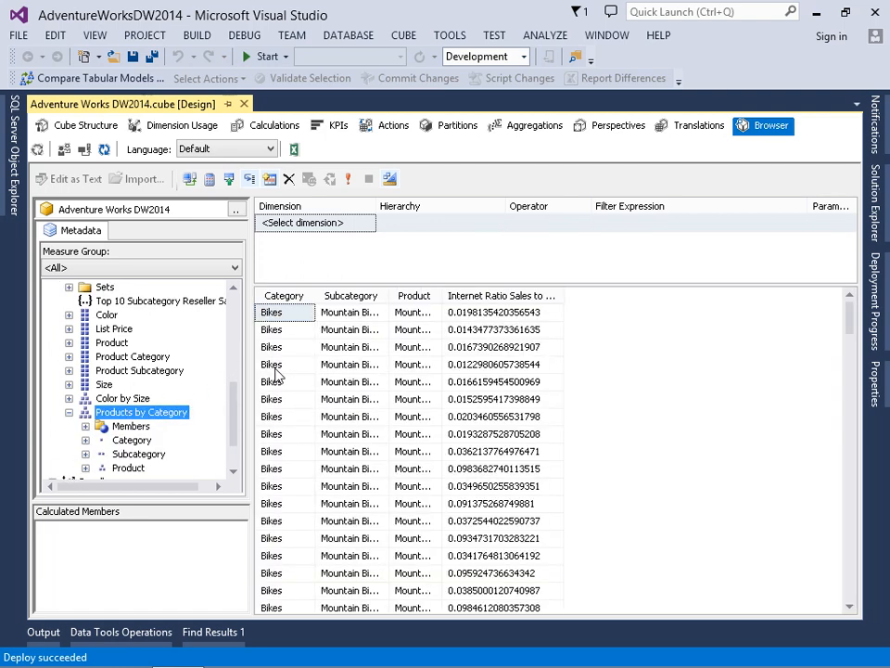
# Widen the Product and Subcategory columns and examine the sales ratios of the individual Mountain Bikes products
pyautogui.click(480, 315)
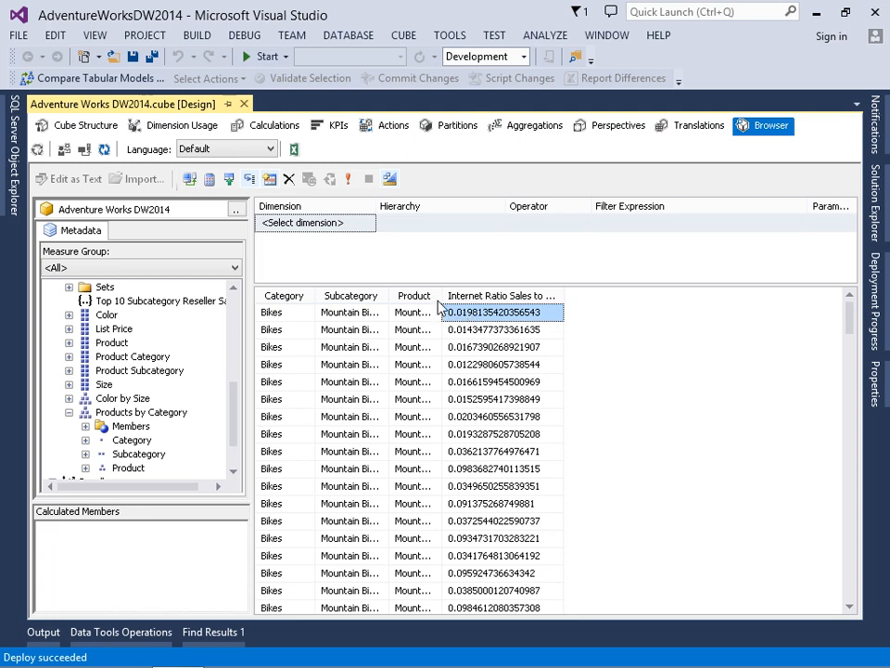
pyautogui.moveTo(441, 294); pyautogui.dragTo(535, 295)
pyautogui.click(543, 330)
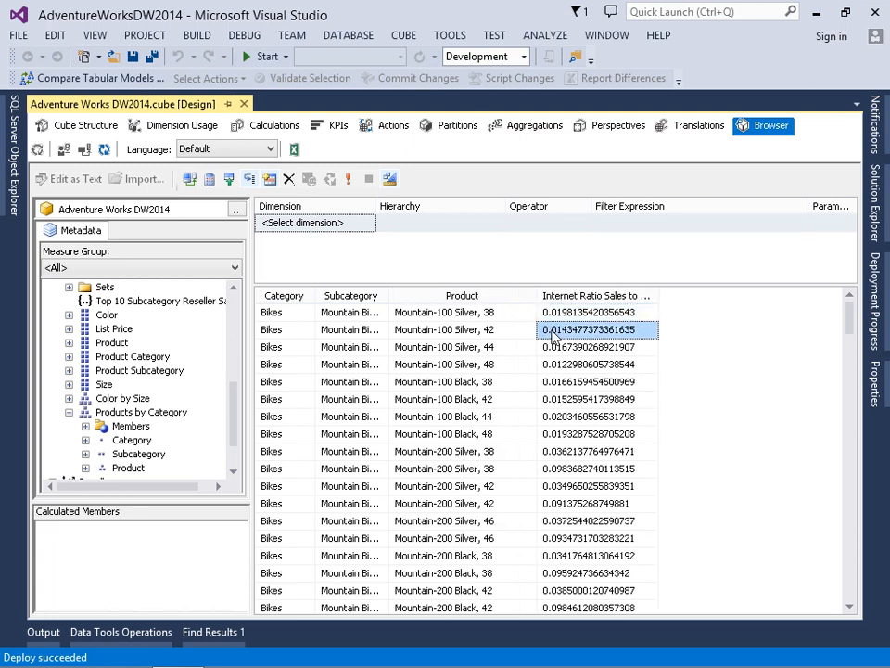
pyautogui.click(556, 351)
pyautogui.click(558, 367)
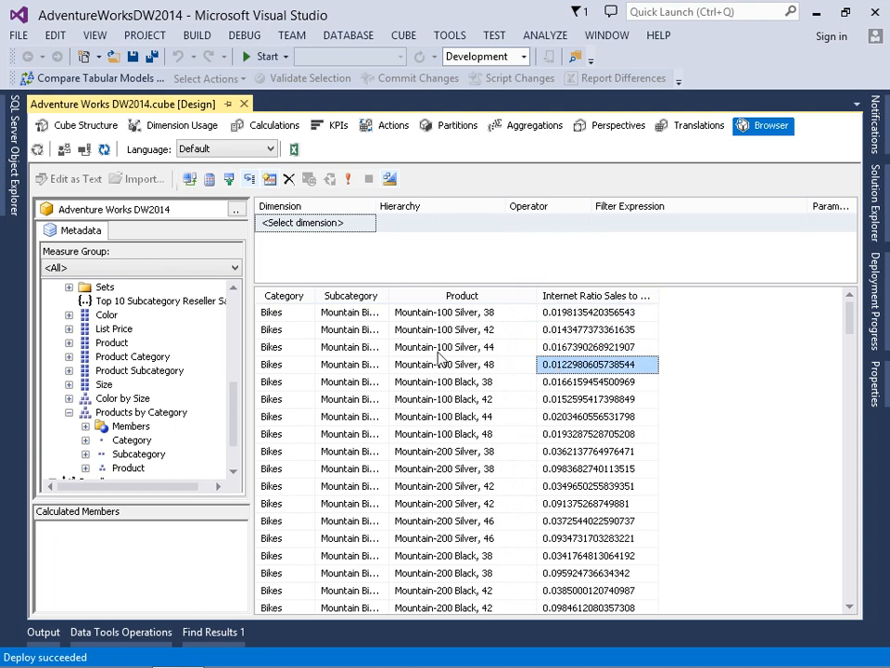
pyautogui.click(357, 315)
pyautogui.moveTo(391, 297); pyautogui.dragTo(423, 299)
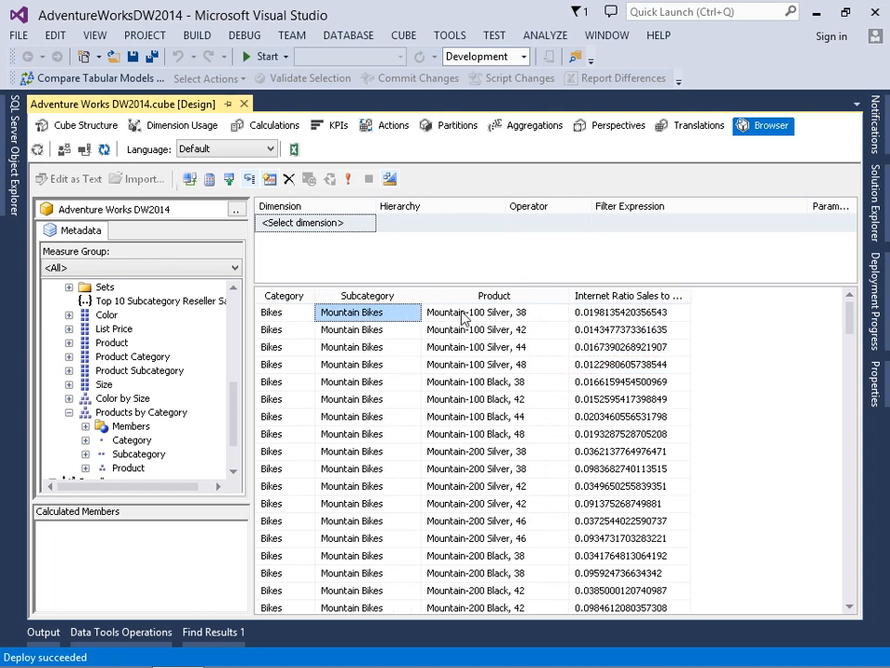
# Remove the Product level from the query and fit the Subcategory and Internet Ratio Sales to Parent columns to their contents
pyautogui.click(464, 310)
pyautogui.moveTo(466, 307); pyautogui.dragTo(183, 356)
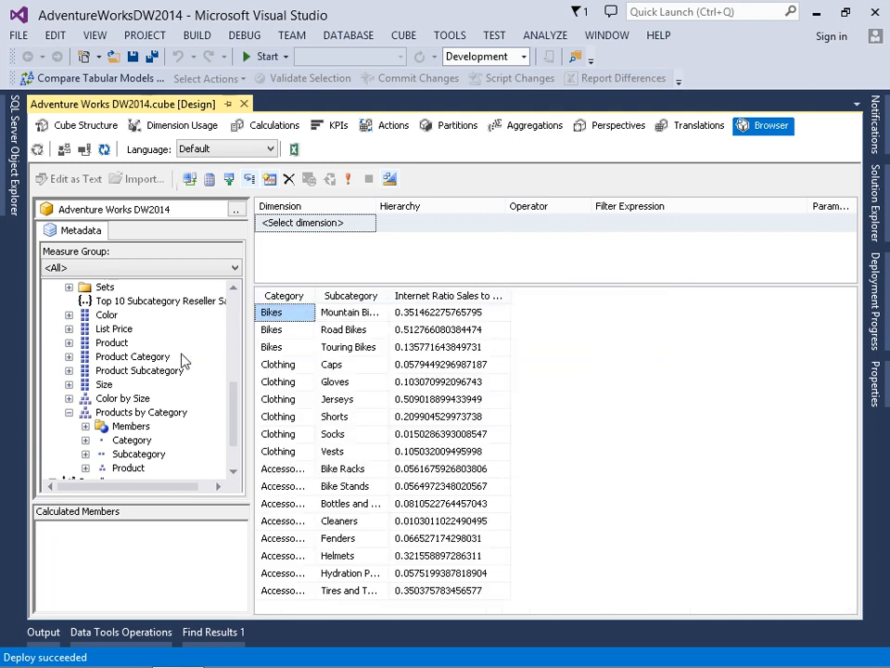
pyautogui.doubleClick(511, 295)
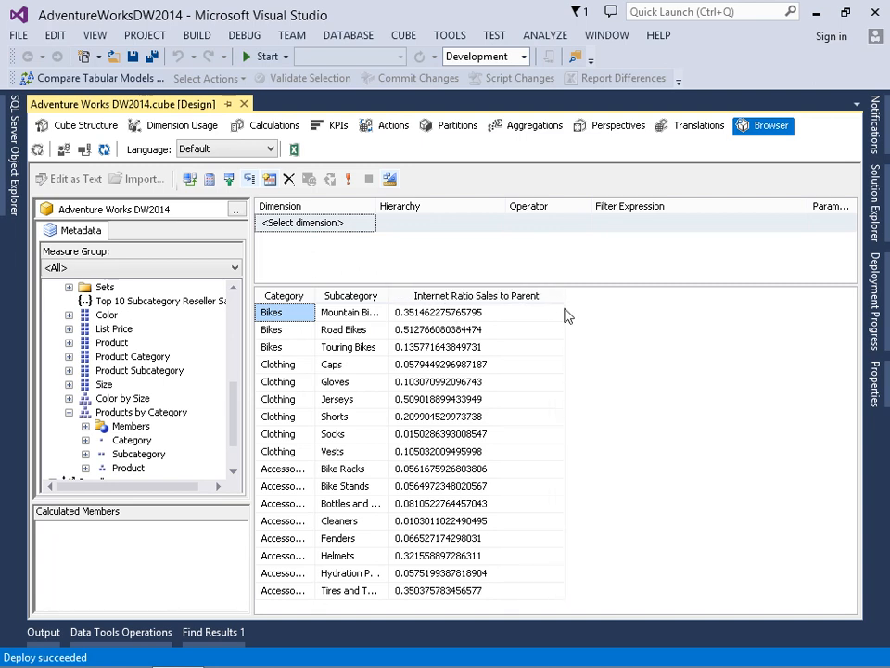
pyautogui.doubleClick(391, 295)
# Compare the parent sales ratios of Mountain Bikes, Road Bikes and Touring Bikes within the Bikes category
pyautogui.click(483, 319)
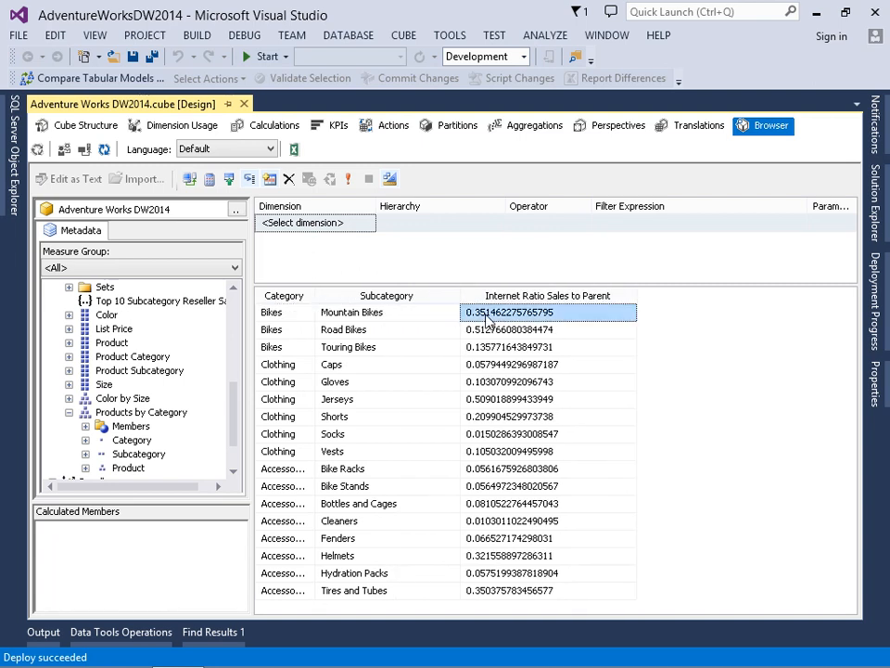
pyautogui.click(404, 321)
pyautogui.click(298, 313)
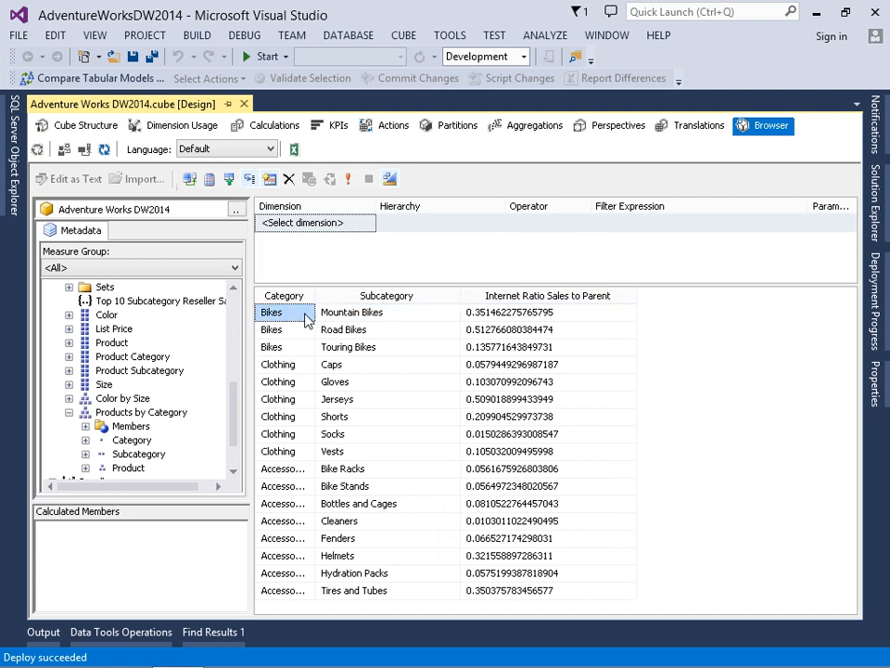
pyautogui.click(473, 331)
pyautogui.click(395, 331)
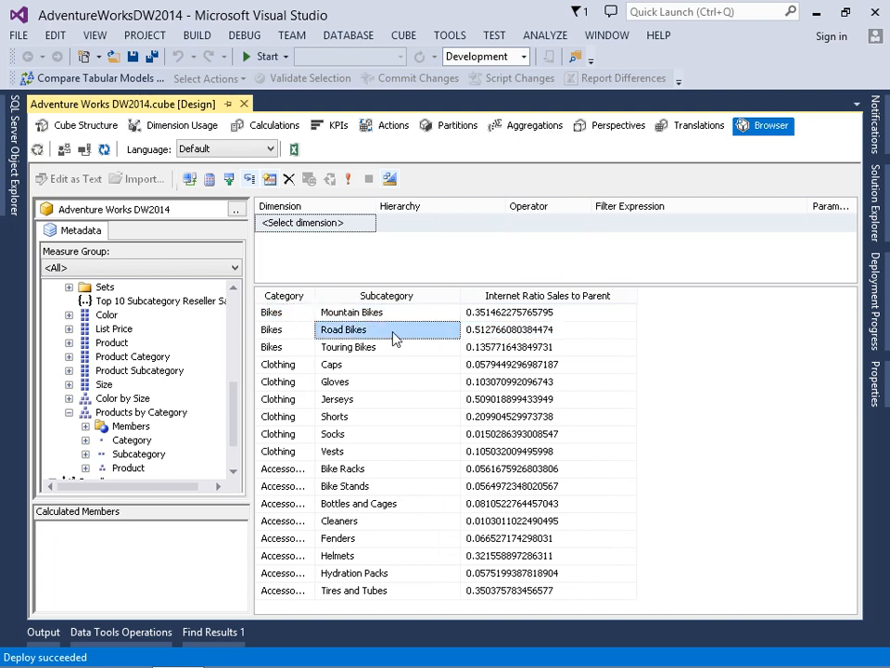
pyautogui.click(475, 351)
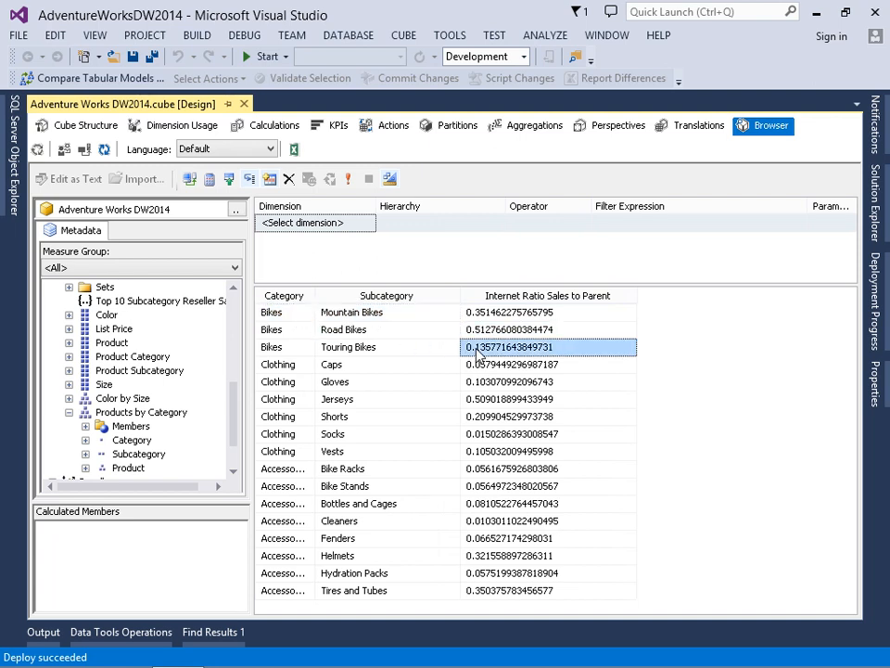
pyautogui.click(397, 350)
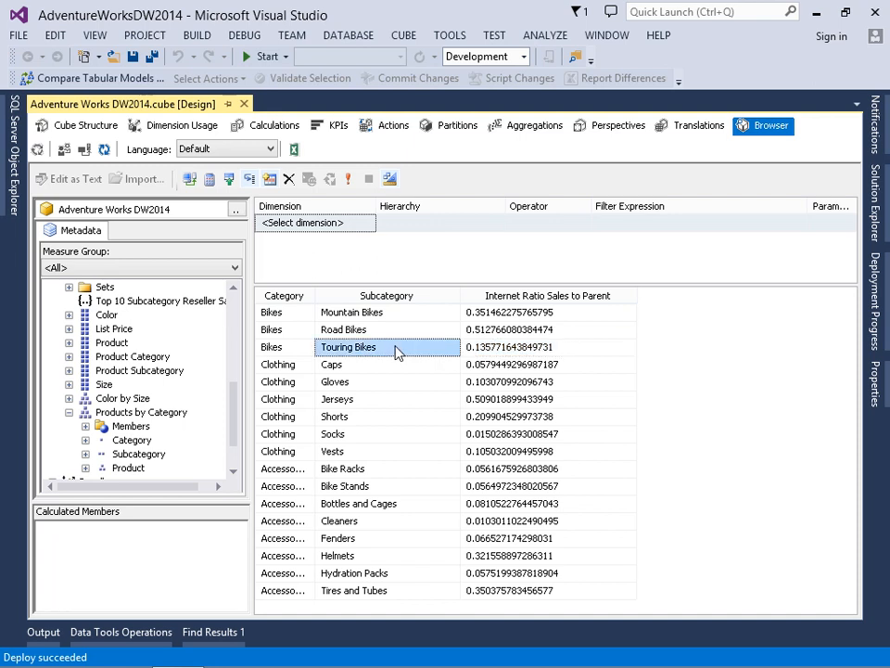
# Remove the Subcategory level from the browser query, widen the Category column and examine each category's sales ratio to its parent
pyautogui.click(500, 314)
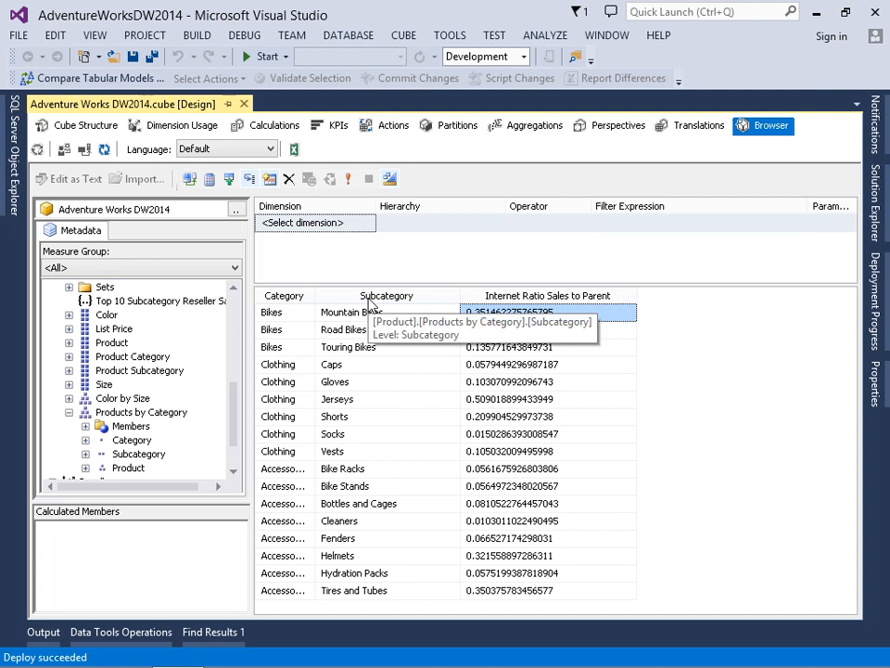
pyautogui.moveTo(368, 298); pyautogui.dragTo(199, 350)
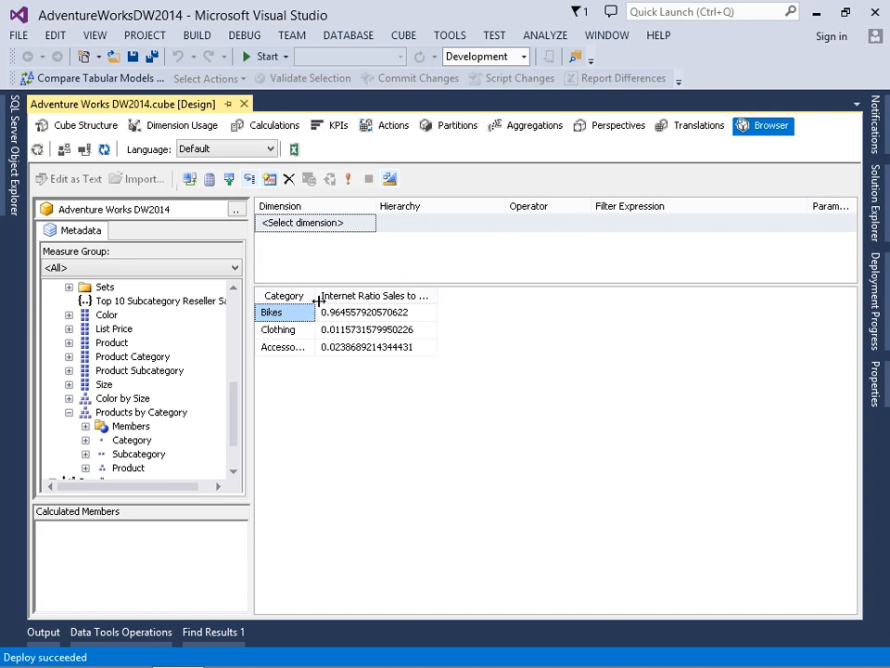
pyautogui.moveTo(318, 300); pyautogui.dragTo(342, 300)
pyautogui.click(369, 312)
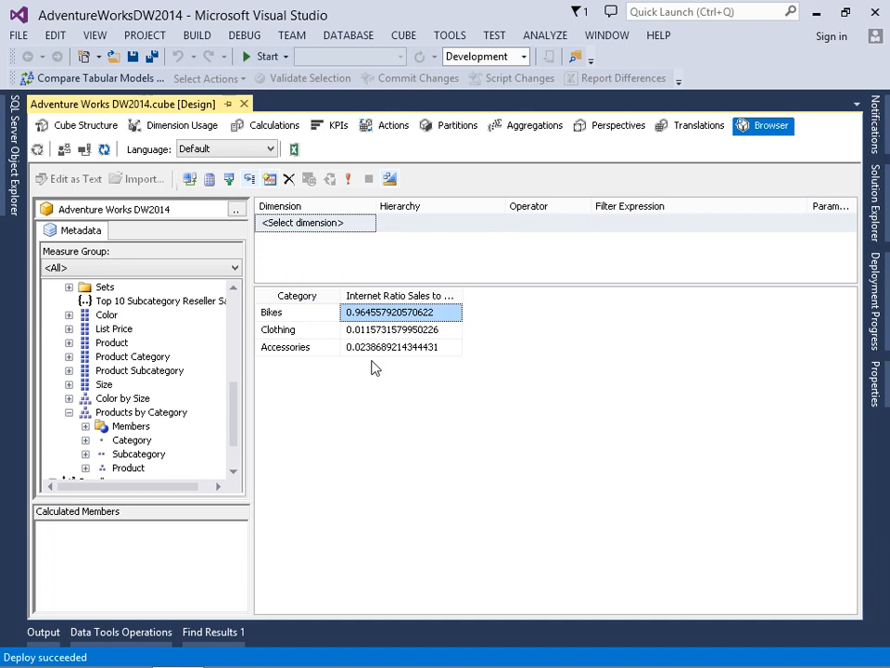
# Create a new calculated member named [Internet Sales Ratio to Product] in the cube's calculations
pyautogui.click(280, 130)
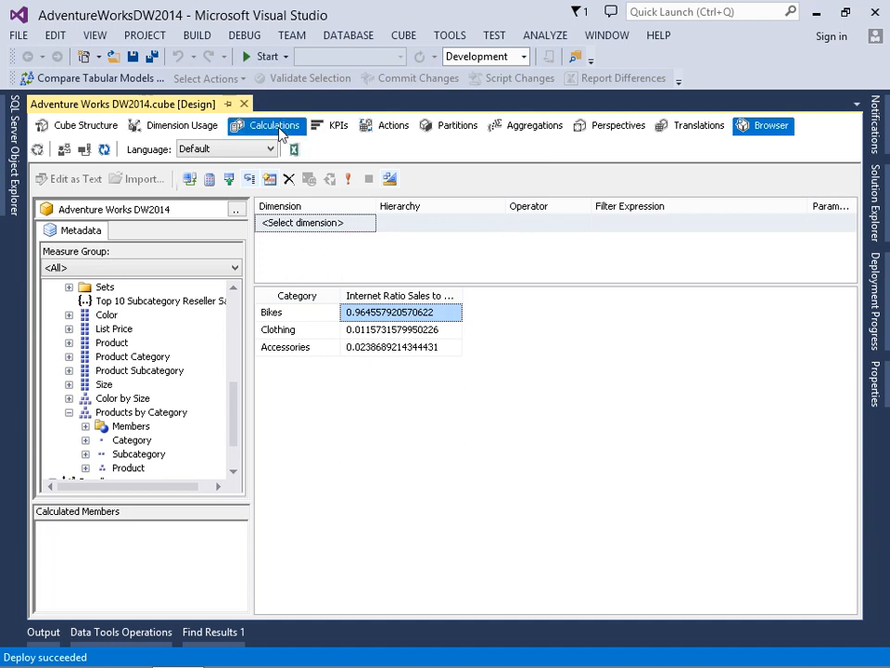
pyautogui.rightClick(144, 357)
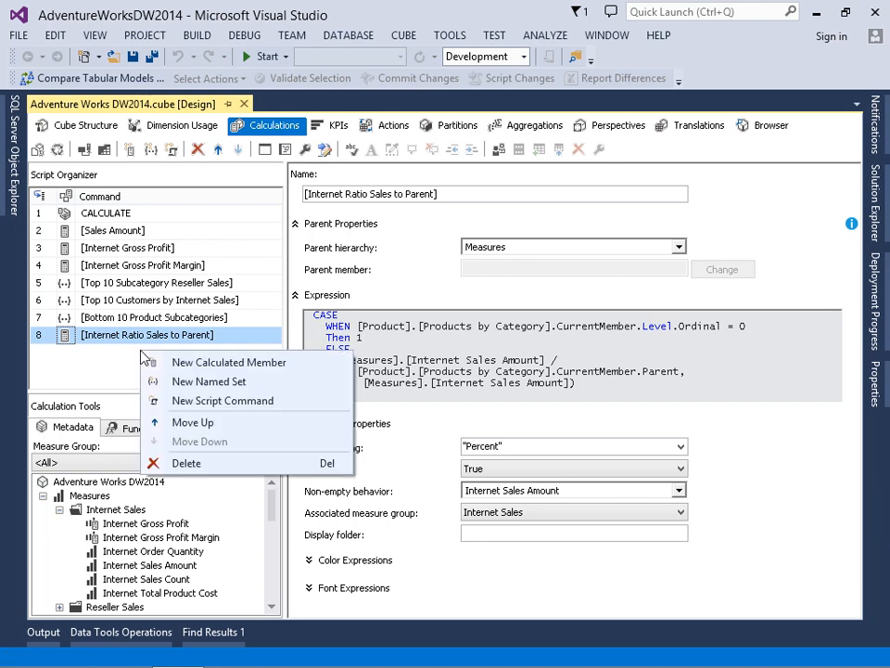
pyautogui.click(179, 364)
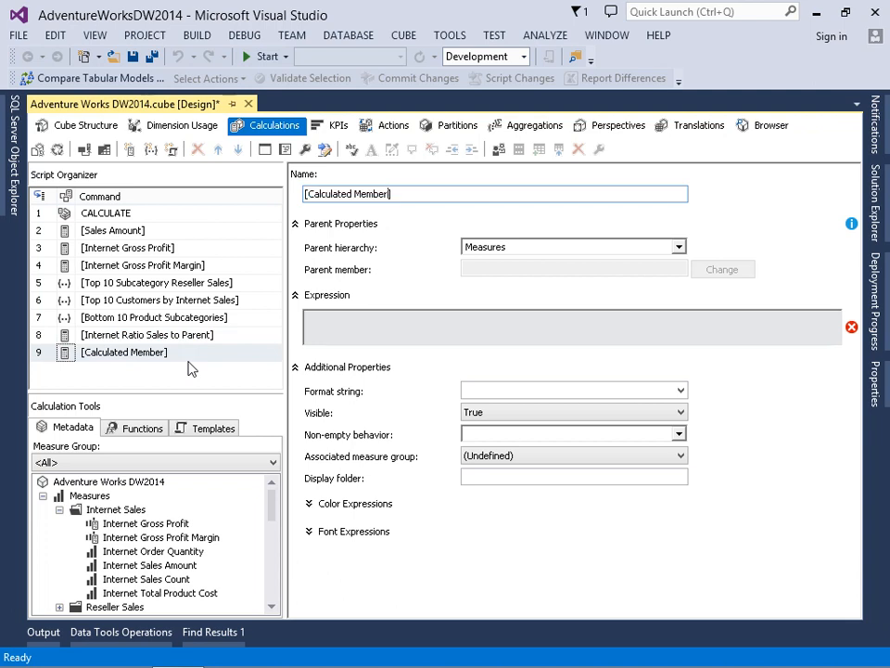
pyautogui.write('Internet S')
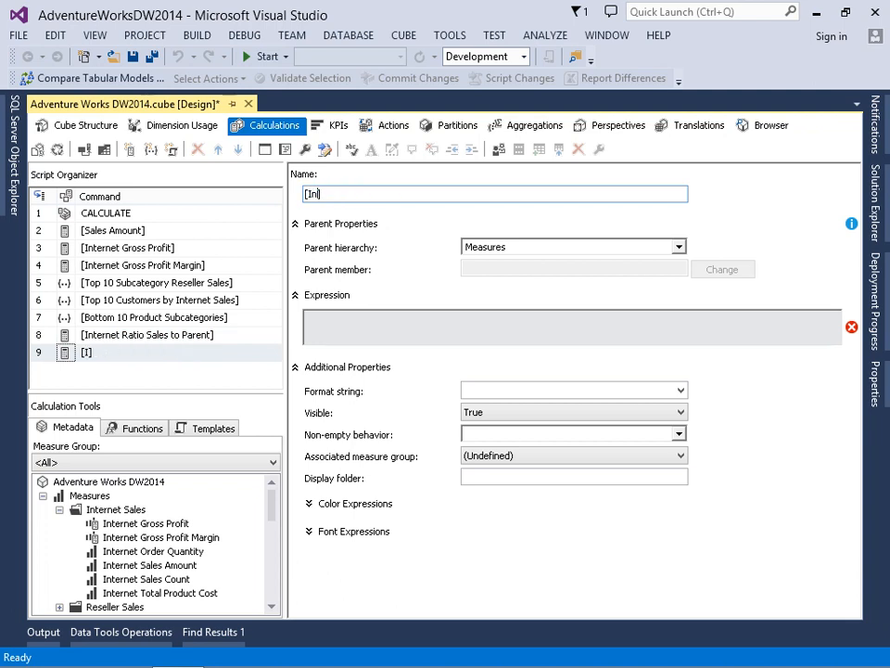
pyautogui.write('ales Ratio t')
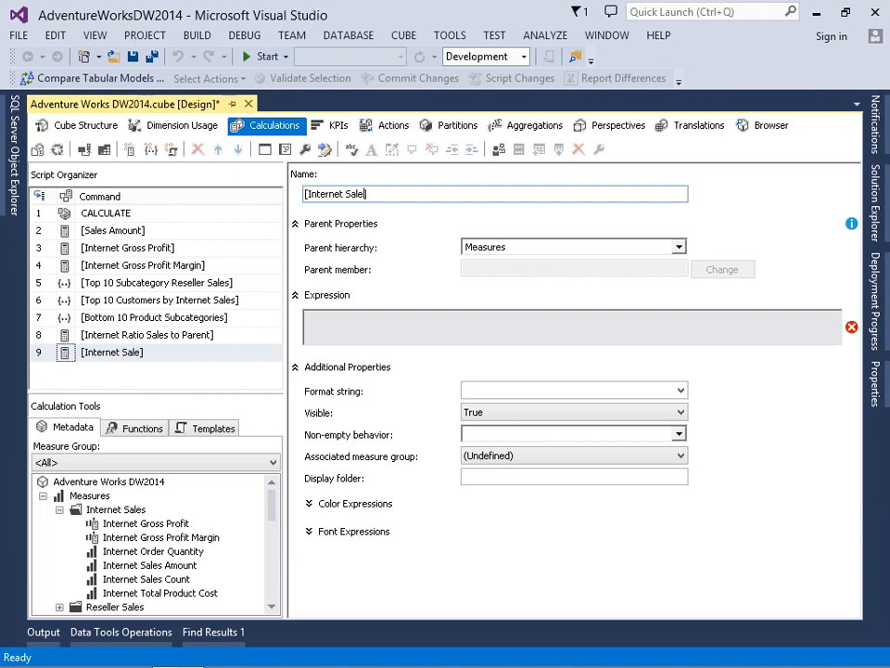
pyautogui.write('o Product')
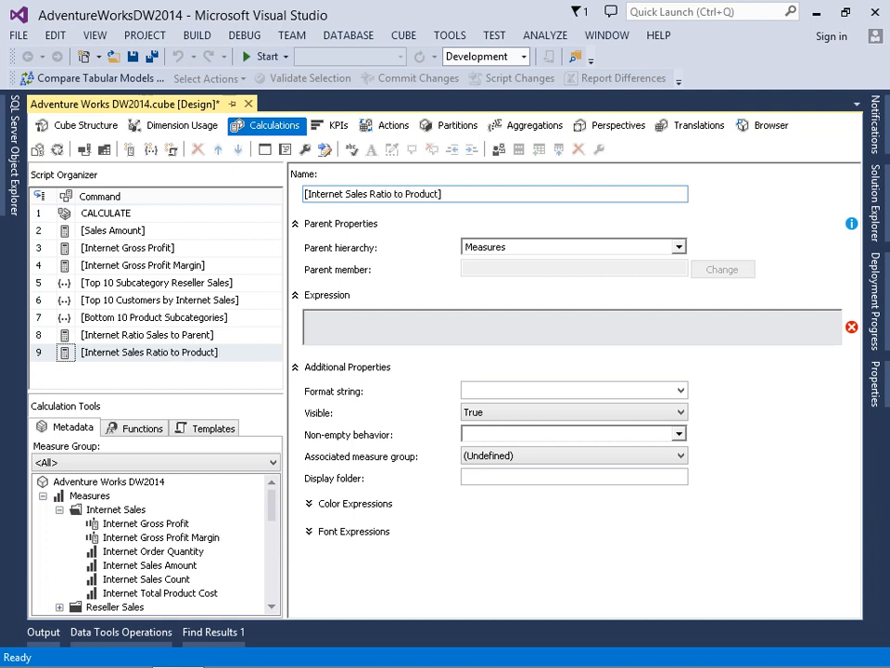
# Build the member's expression as [Measures].[Internet Sales Amount] divided by Root( [Product] )
pyautogui.click(339, 322)
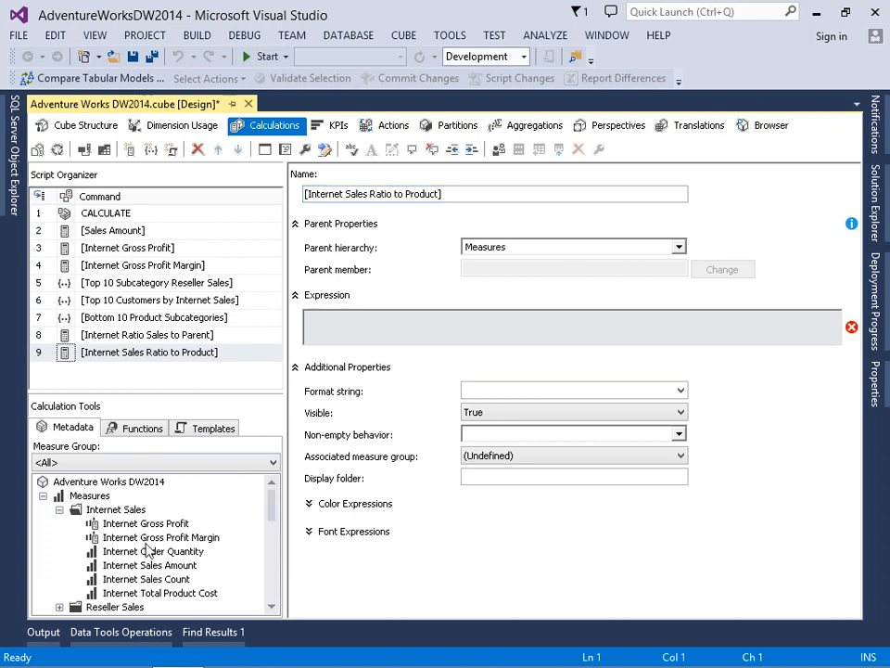
pyautogui.moveTo(149, 565); pyautogui.dragTo(353, 341)
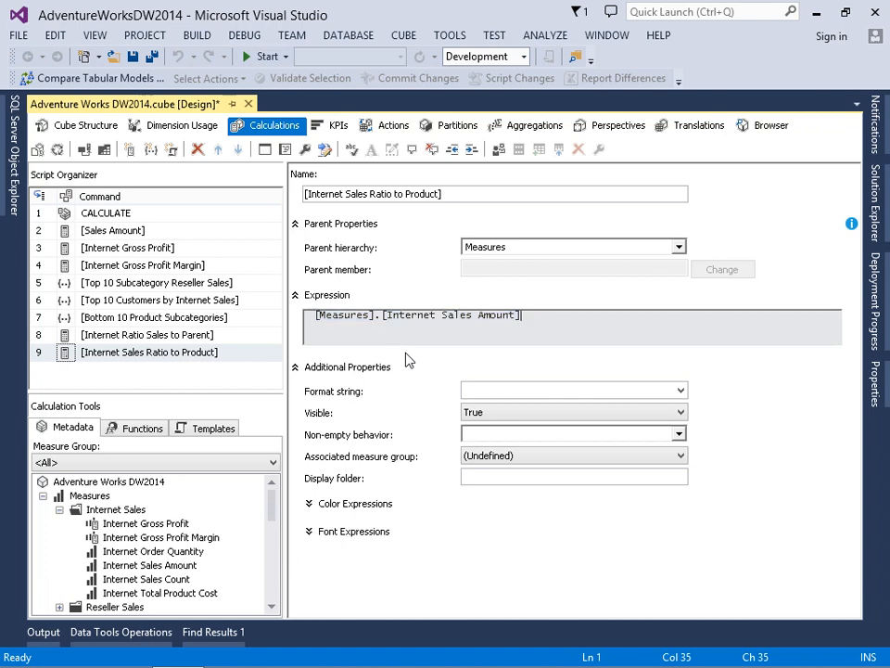
pyautogui.press('Return')
pyautogui.write('/ Root(')
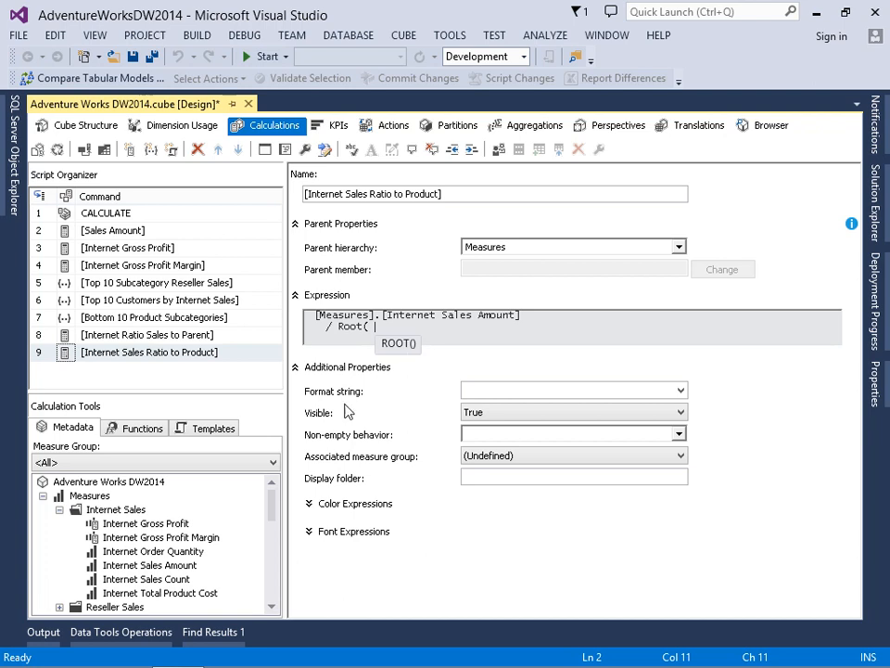
pyautogui.scroll(-3, 275, 598)
pyautogui.moveTo(86, 578); pyautogui.dragTo(428, 334)
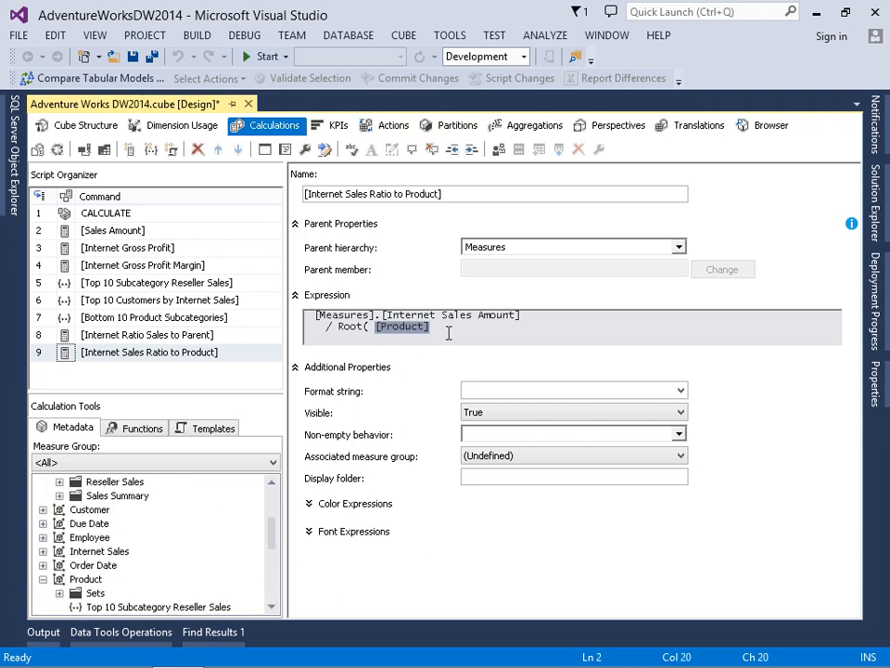
pyautogui.click(449, 324)
pyautogui.write(')')
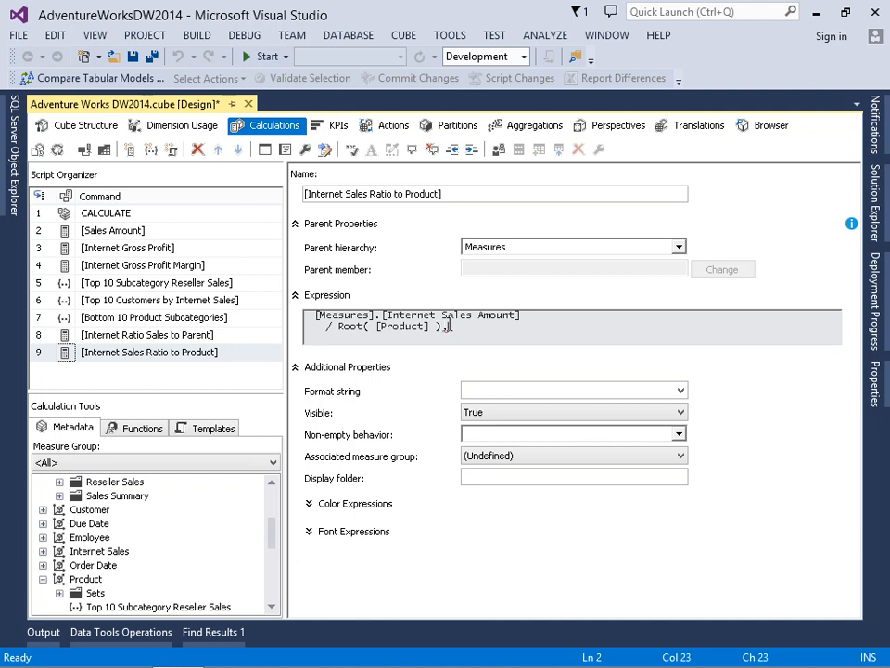
# Turn the divisor into a parenthesized tuple of Root( [Product] ) and [Measures].[Internet Sales Amount]
pyautogui.write(',')
pyautogui.press('Return')
pyautogui.hotkey('shift', 'End')
pyautogui.hotkey('ctrl', 'c')
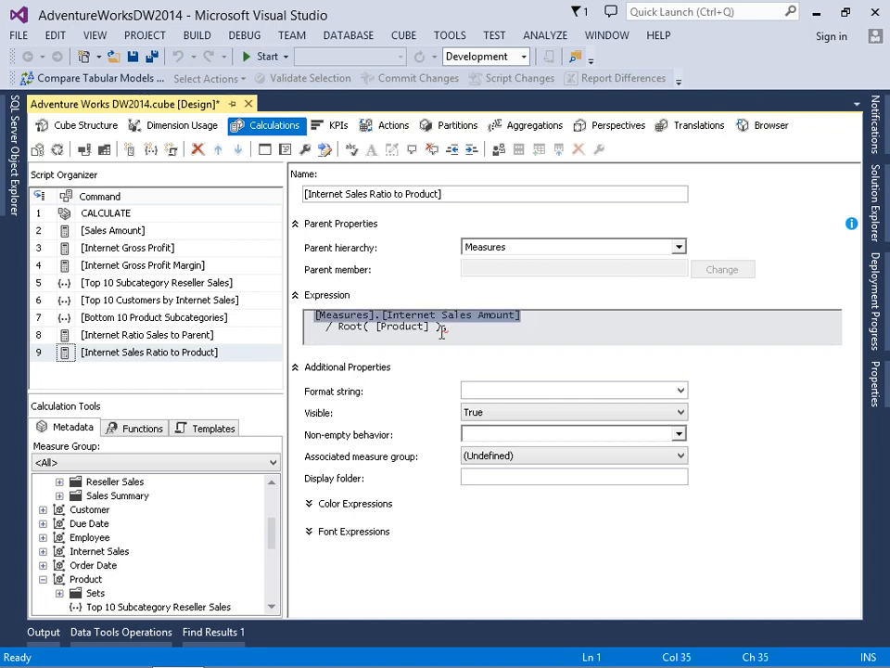
pyautogui.hotkey('ctrl', 'End')
pyautogui.press('BackSpace')
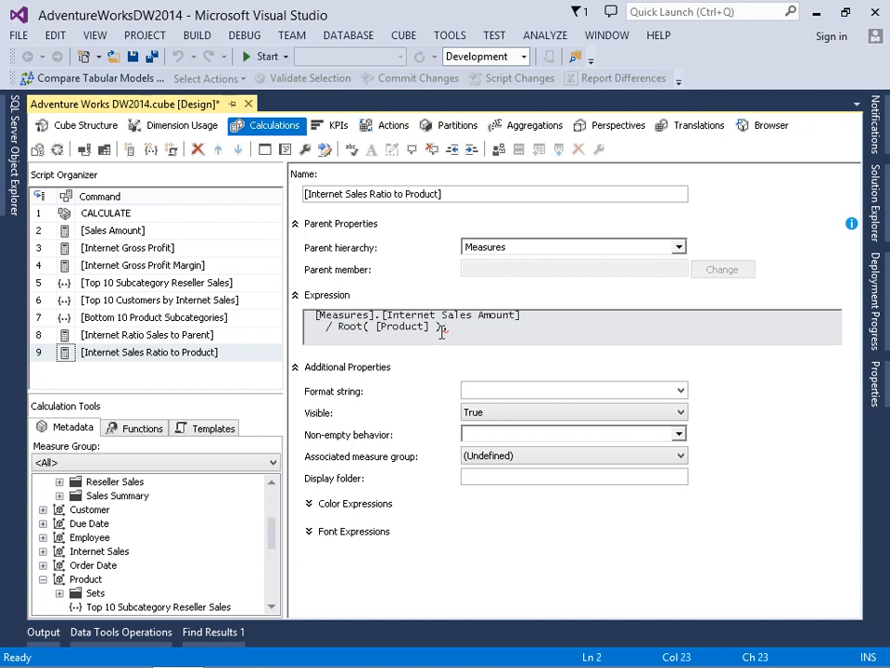
pyautogui.press('Left')
pyautogui.press('Left')
pyautogui.press('Left')
pyautogui.press('Left')
pyautogui.press('Left')
pyautogui.press('Left')
pyautogui.write('(')
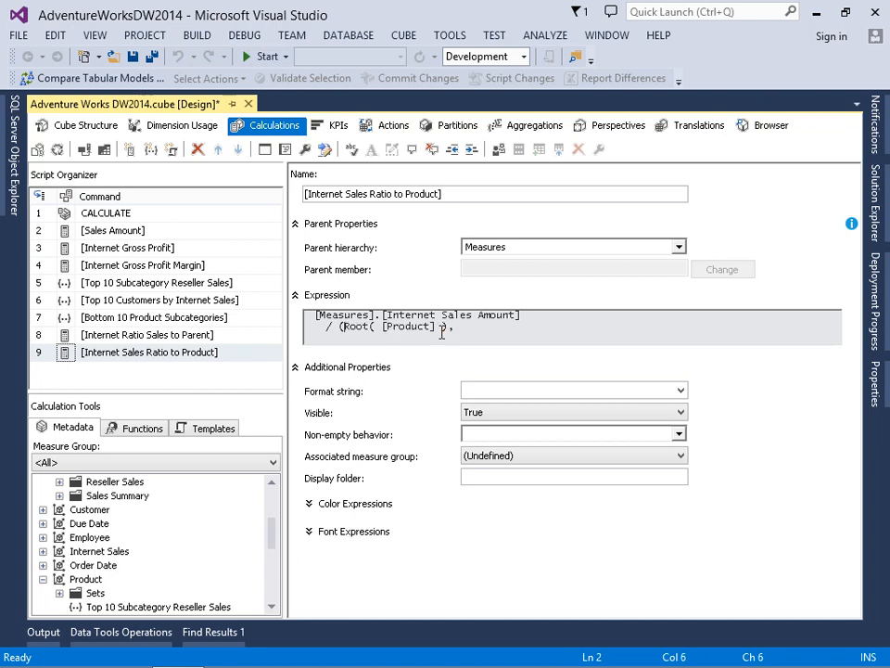
pyautogui.hotkey('ctrl', 'v')
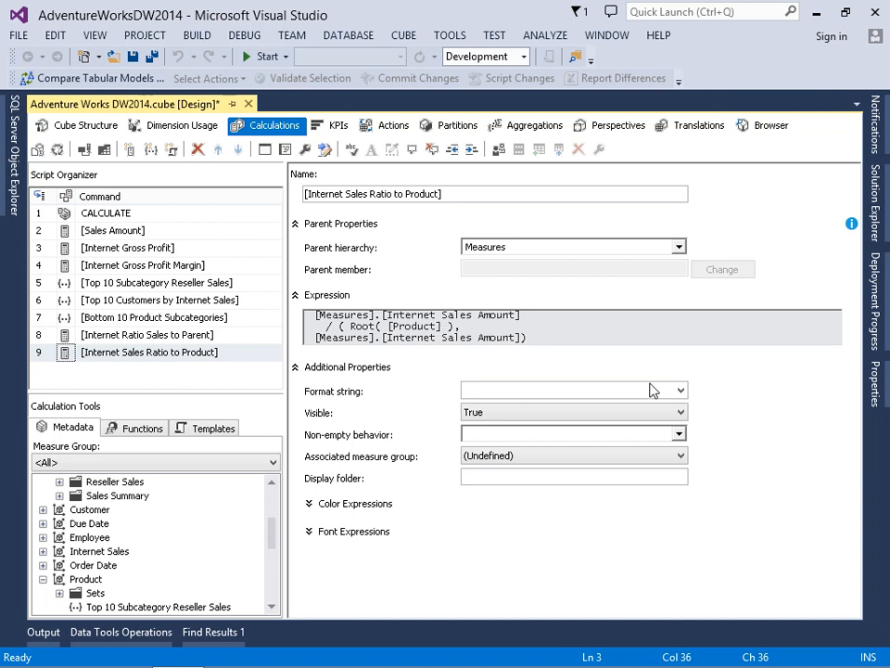
# Configure the calculated member with the "Percent" format string, Internet Sales Amount non-empty behavior and Internet Sales as associated measure group
pyautogui.click(681, 390)
pyautogui.click(517, 430)
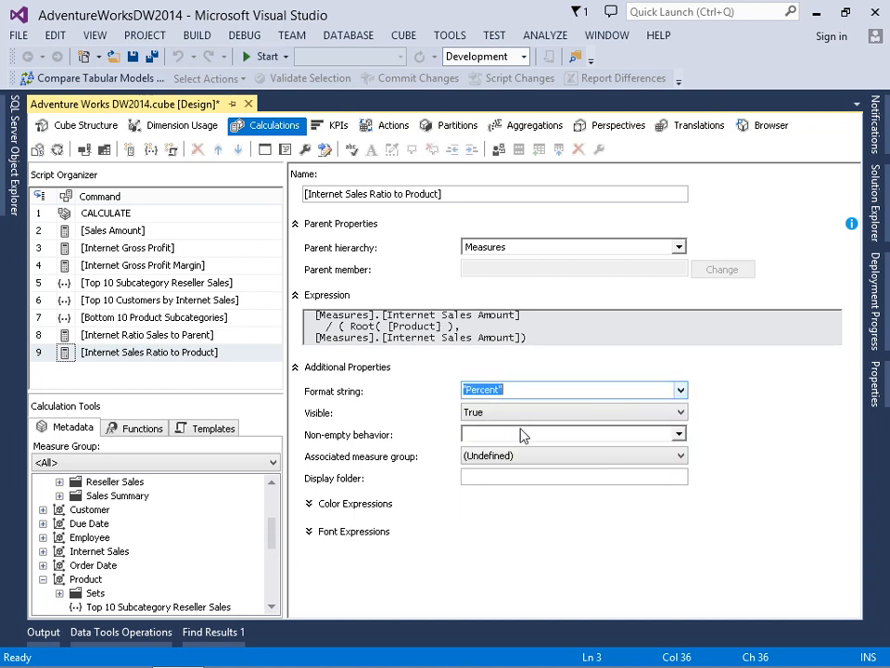
pyautogui.click(526, 436)
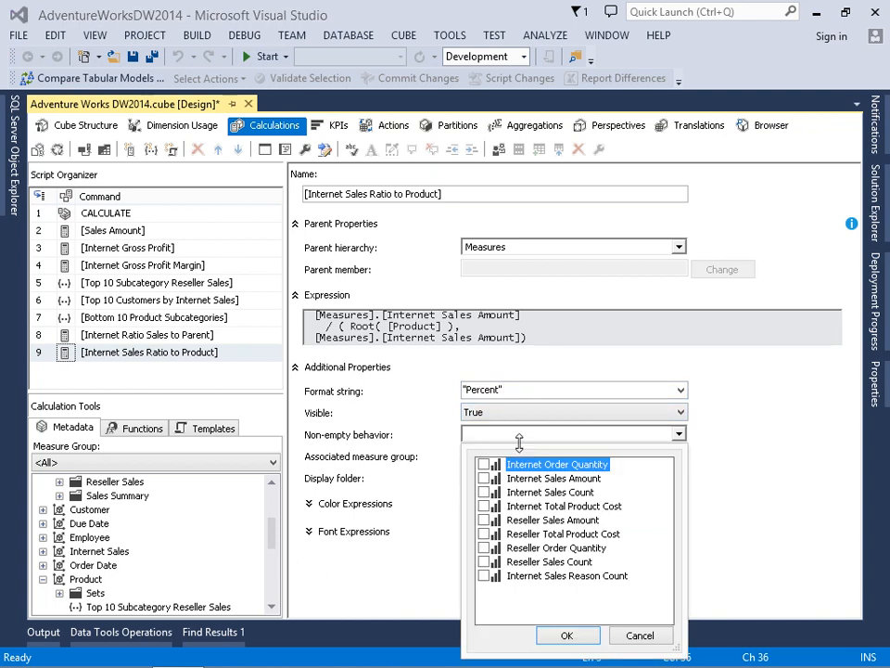
pyautogui.click(483, 478)
pyautogui.click(567, 635)
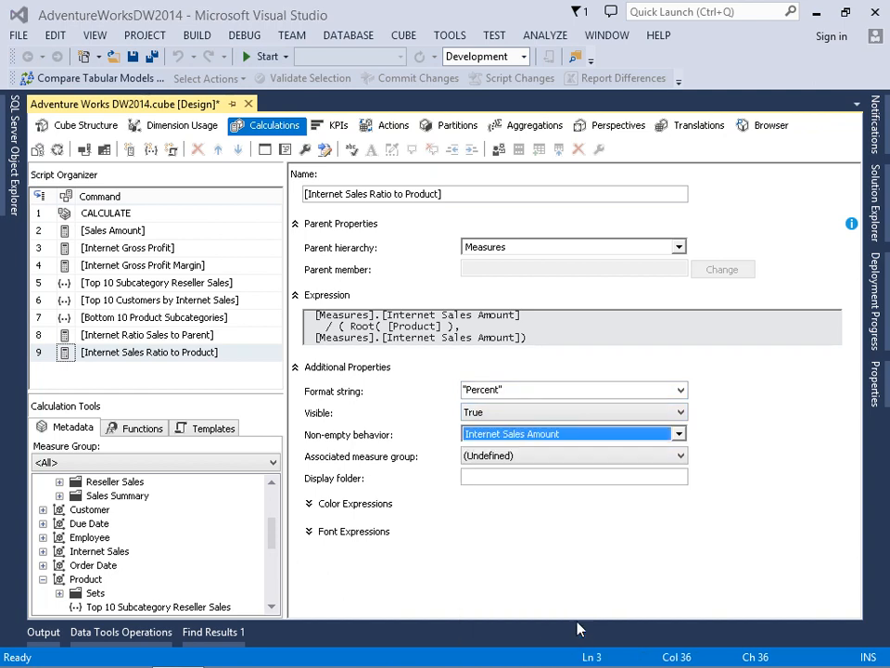
pyautogui.click(540, 457)
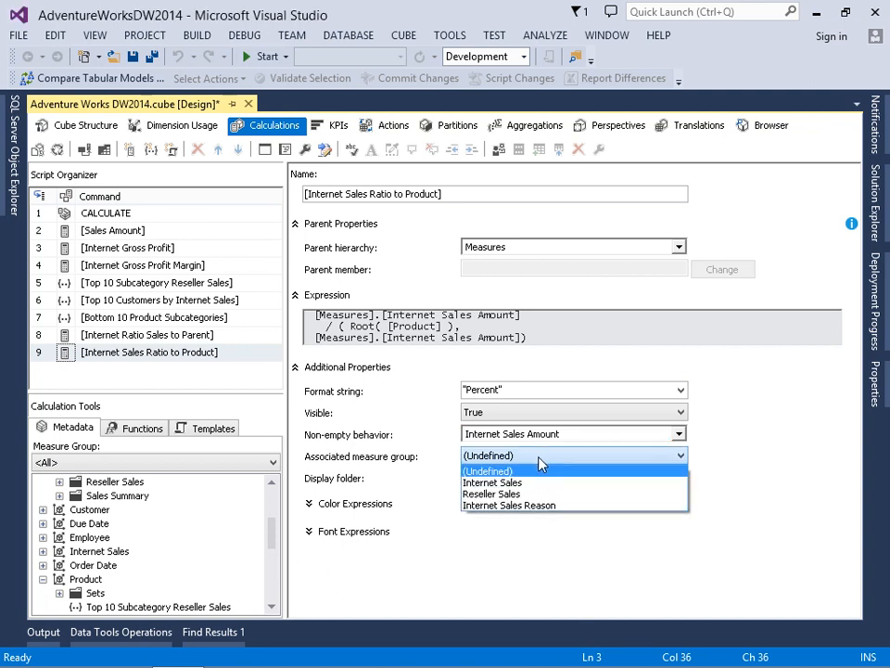
pyautogui.click(575, 482)
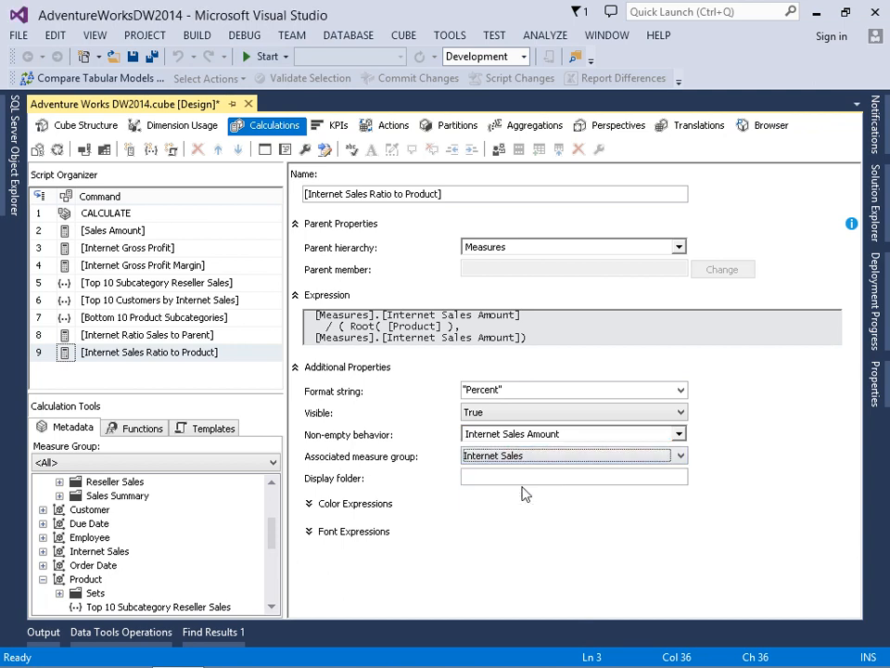
# Deploy the AdventureWorksDW2014 project and reconnect the cube browser to the reprocessed cube
pyautogui.click(875, 204)
pyautogui.rightClick(707, 169)
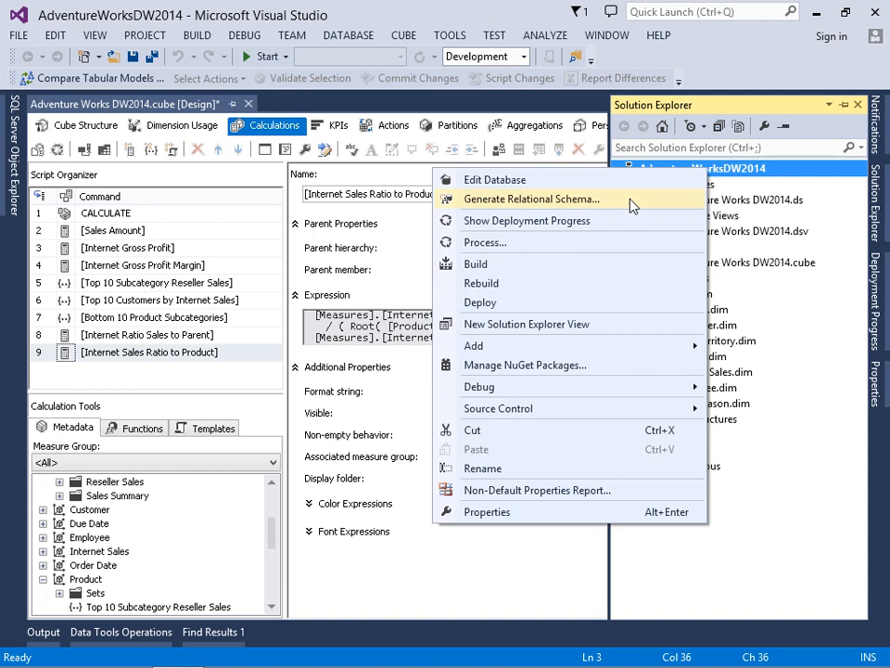
pyautogui.click(501, 302)
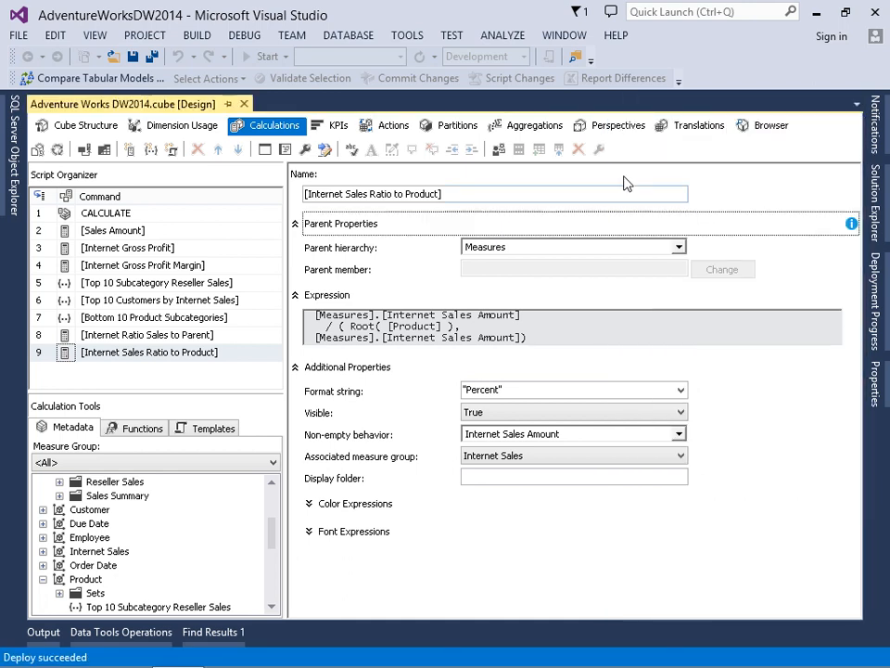
pyautogui.click(753, 129)
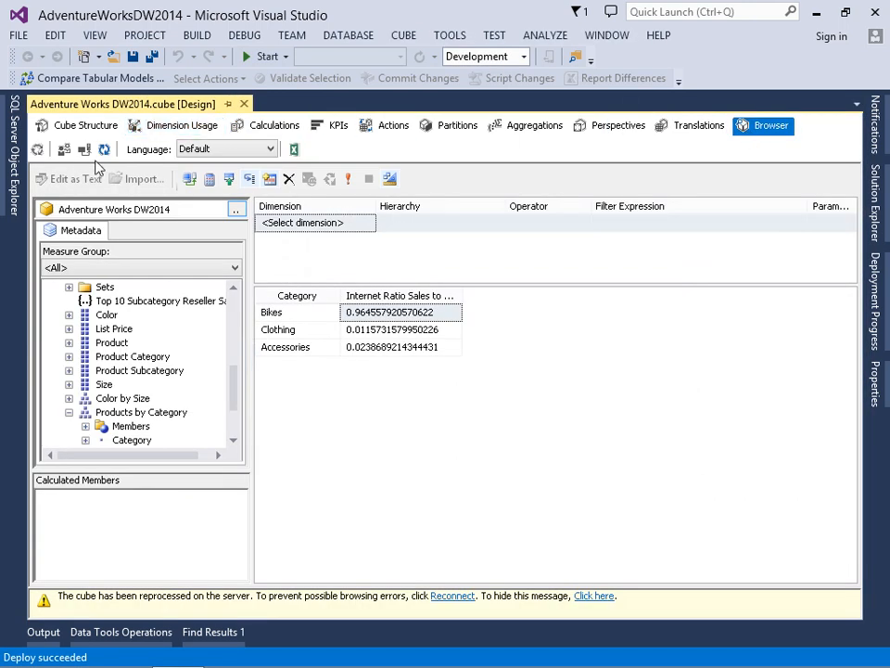
pyautogui.click(103, 149)
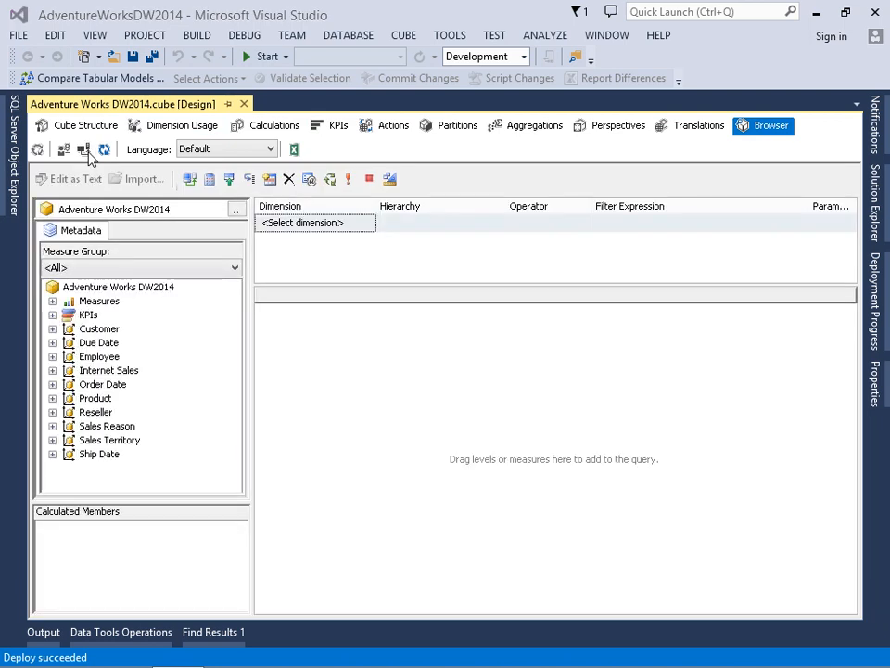
# Add the Internet Ratio Sales to Parent and Internet Sales Ratio to Product measures to the query and widen both columns
pyautogui.click(52, 300)
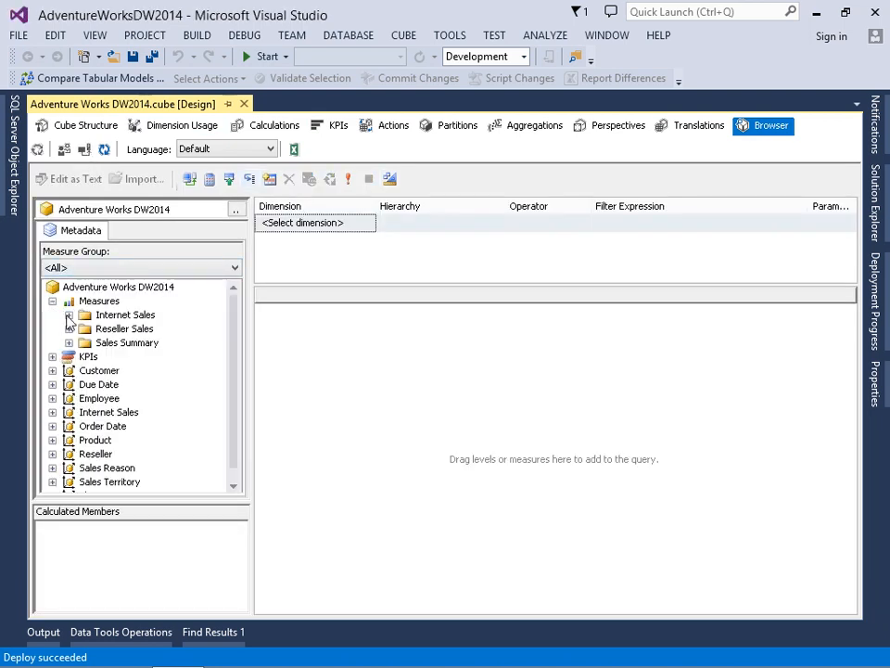
pyautogui.click(69, 315)
pyautogui.moveTo(123, 376); pyautogui.dragTo(320, 388)
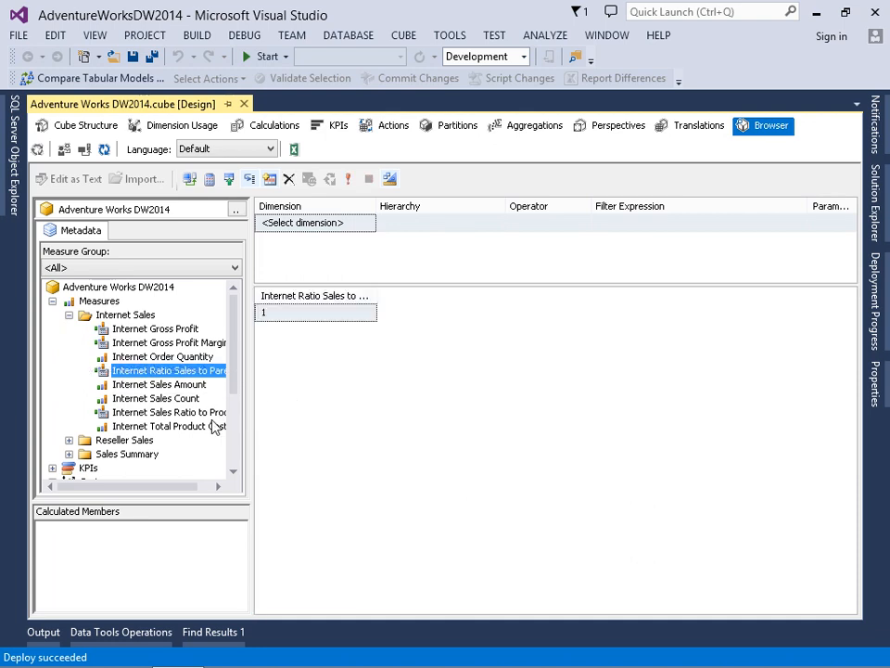
pyautogui.moveTo(172, 414)
pyautogui.mouseDown()
pyautogui.moveTo(369, 385)
pyautogui.moveTo(394, 364)
pyautogui.mouseUp()
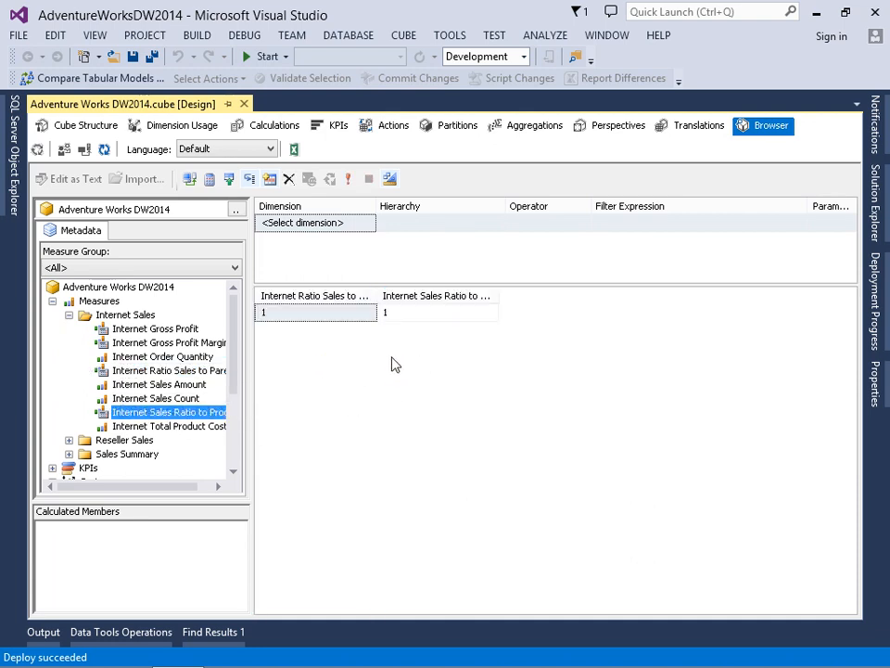
pyautogui.doubleClick(500, 294)
pyautogui.moveTo(376, 296); pyautogui.dragTo(418, 297)
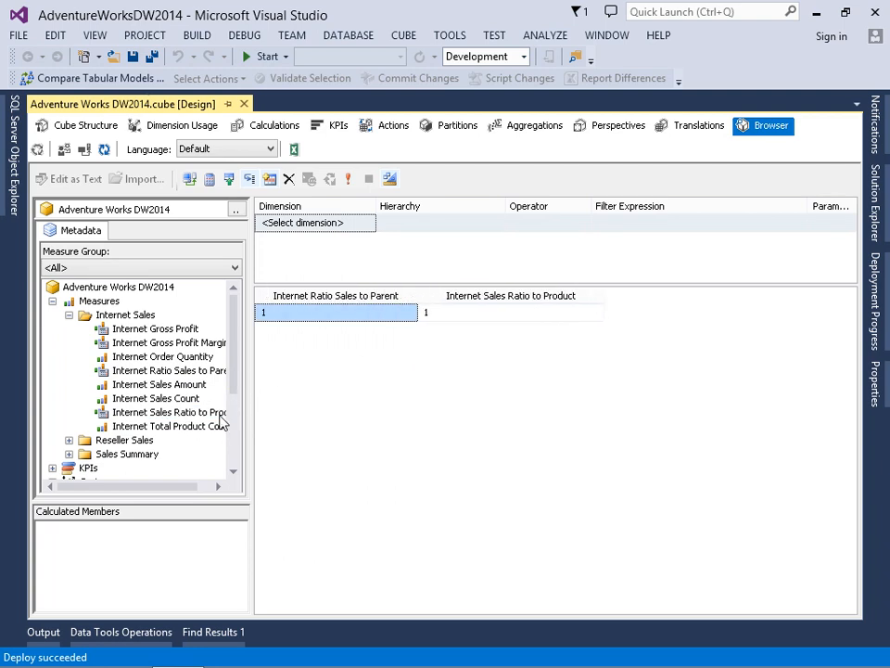
# Add the Product dimension's Products by Category hierarchy to the query as the row levels for both ratio measures
pyautogui.scroll(-4, 233, 450)
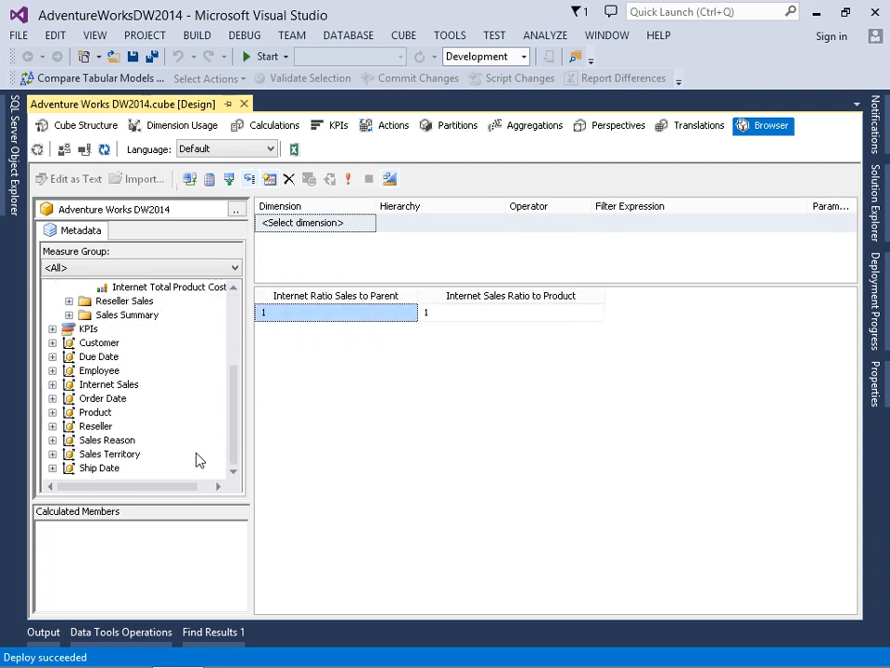
pyautogui.click(52, 412)
pyautogui.moveTo(144, 469); pyautogui.dragTo(270, 398)
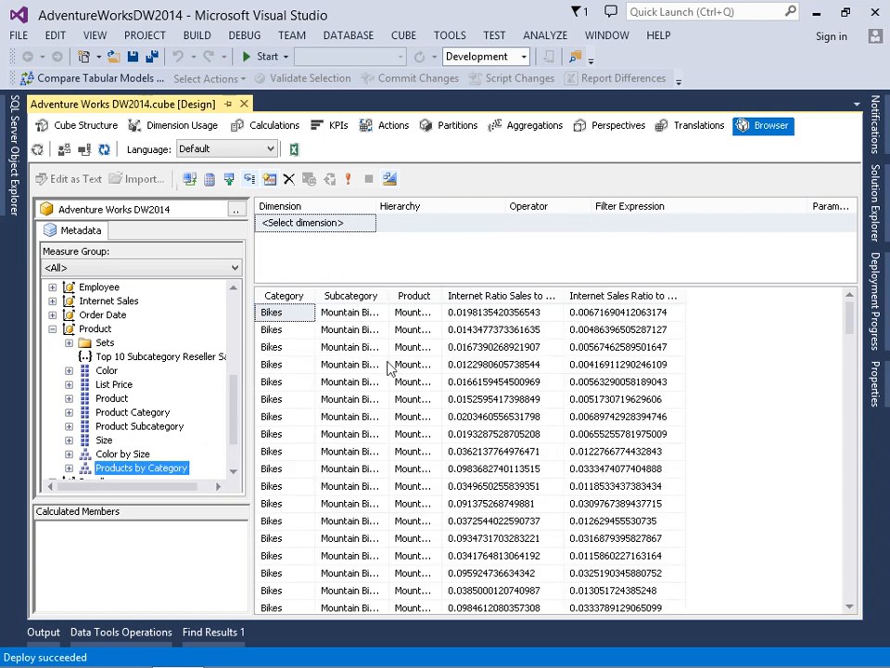
# Widen the two ratio columns and the Product column to compare the ratios of the individual products
pyautogui.click(592, 314)
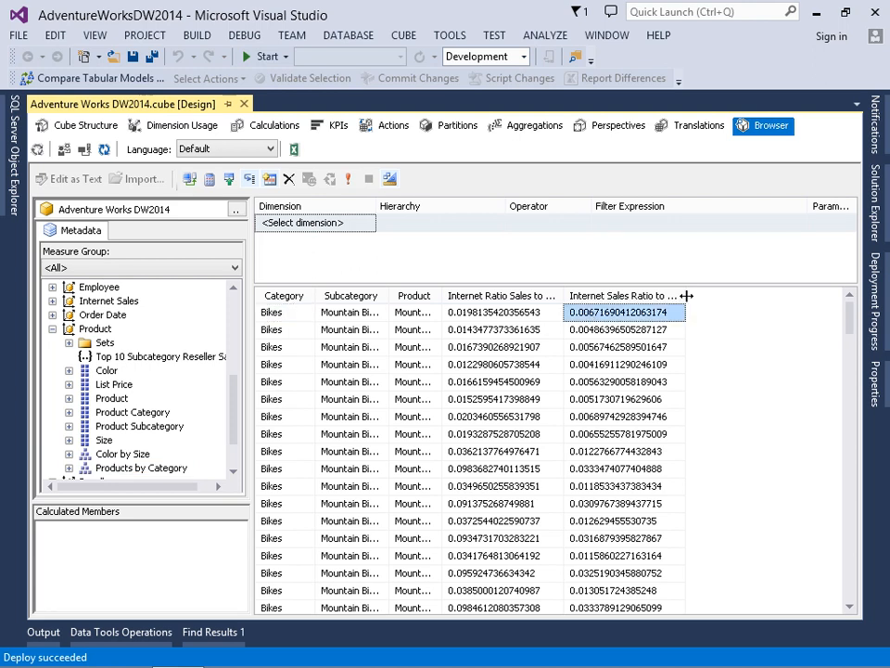
pyautogui.moveTo(687, 295); pyautogui.dragTo(733, 295)
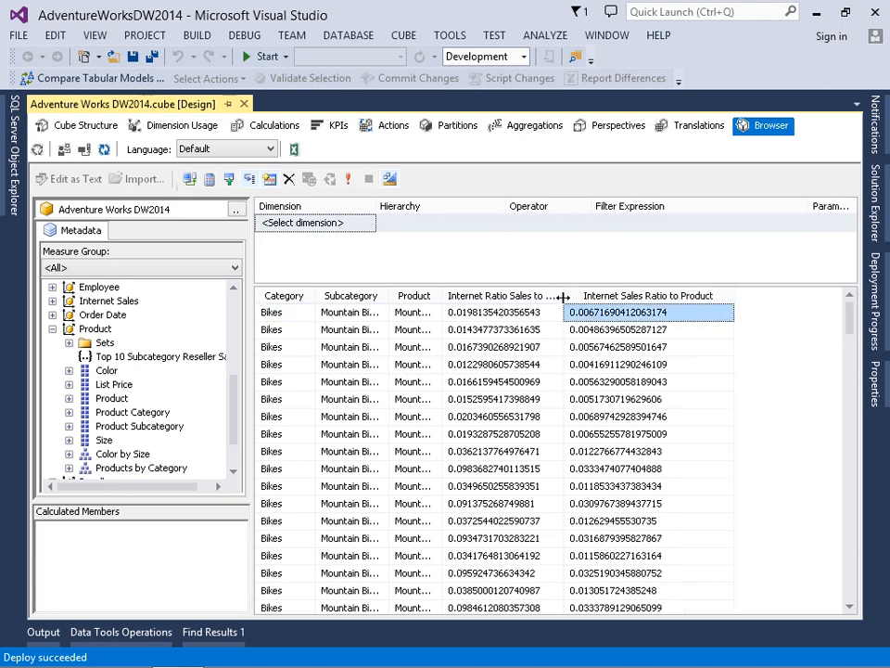
pyautogui.moveTo(562, 296); pyautogui.dragTo(607, 296)
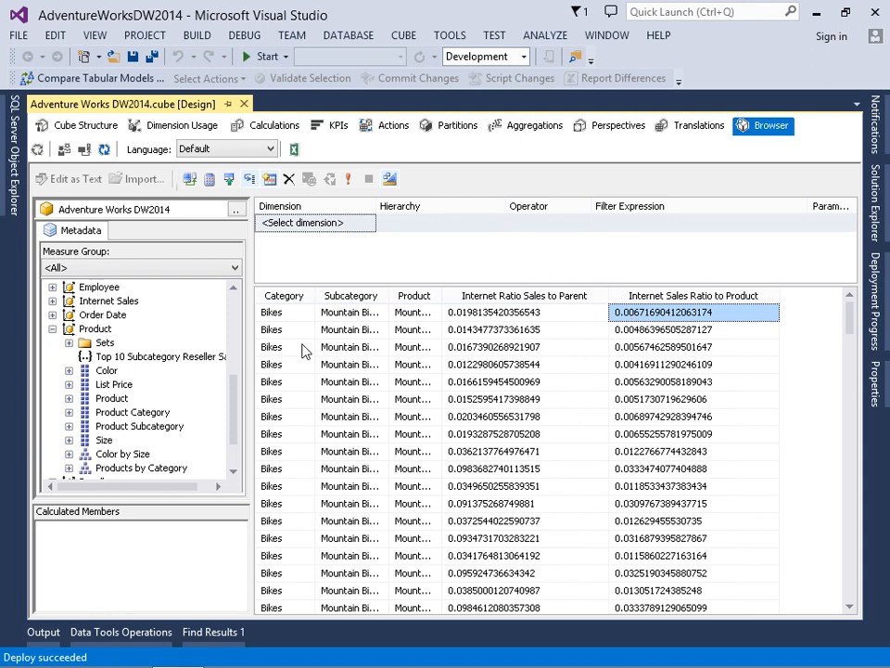
pyautogui.click(459, 312)
pyautogui.moveTo(446, 296); pyautogui.dragTo(496, 302)
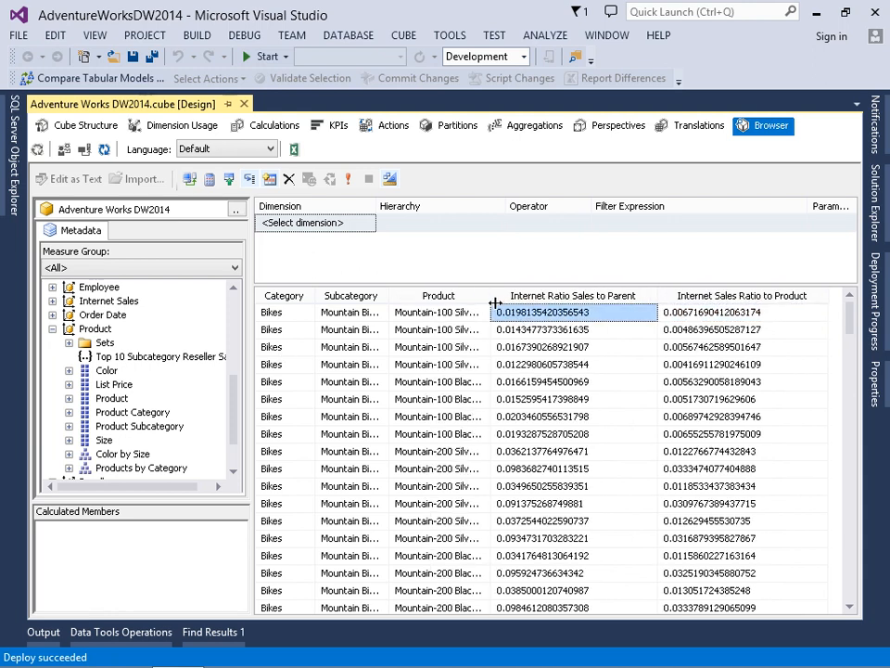
# Remove the Product and Subcategory levels from the query so both ratios are aggregated by category
pyautogui.moveTo(440, 296); pyautogui.dragTo(177, 377)
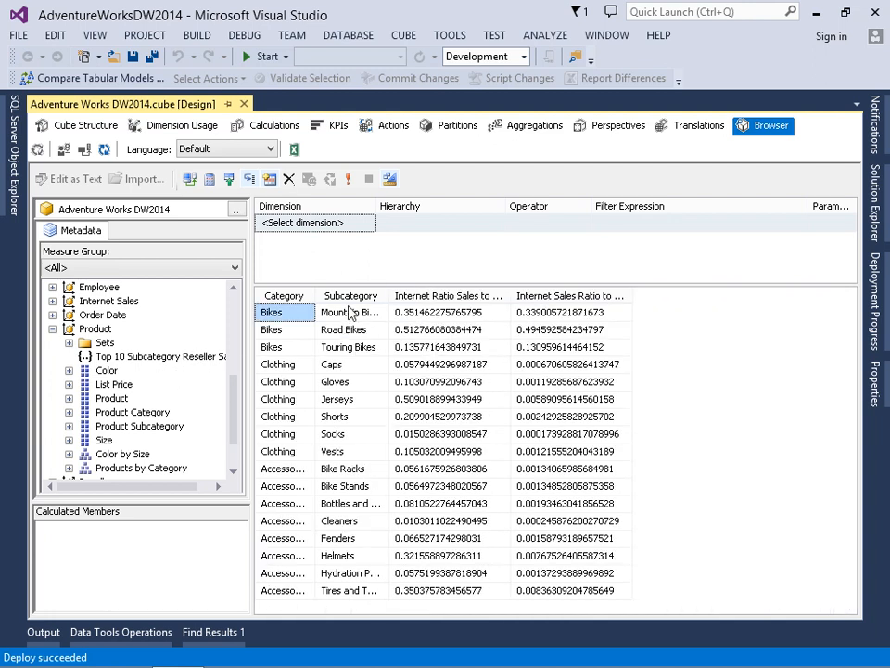
pyautogui.moveTo(347, 297); pyautogui.dragTo(205, 367)
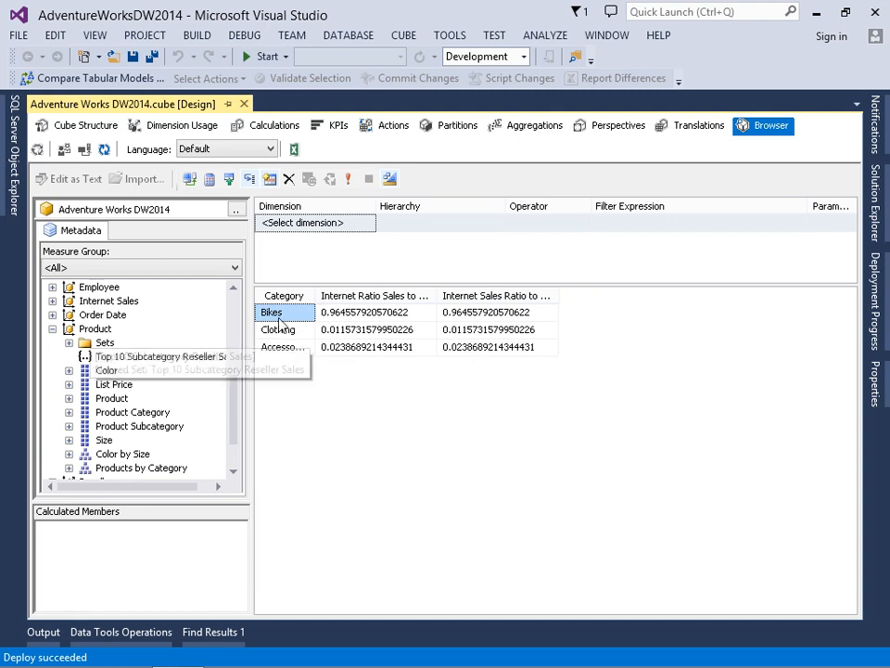